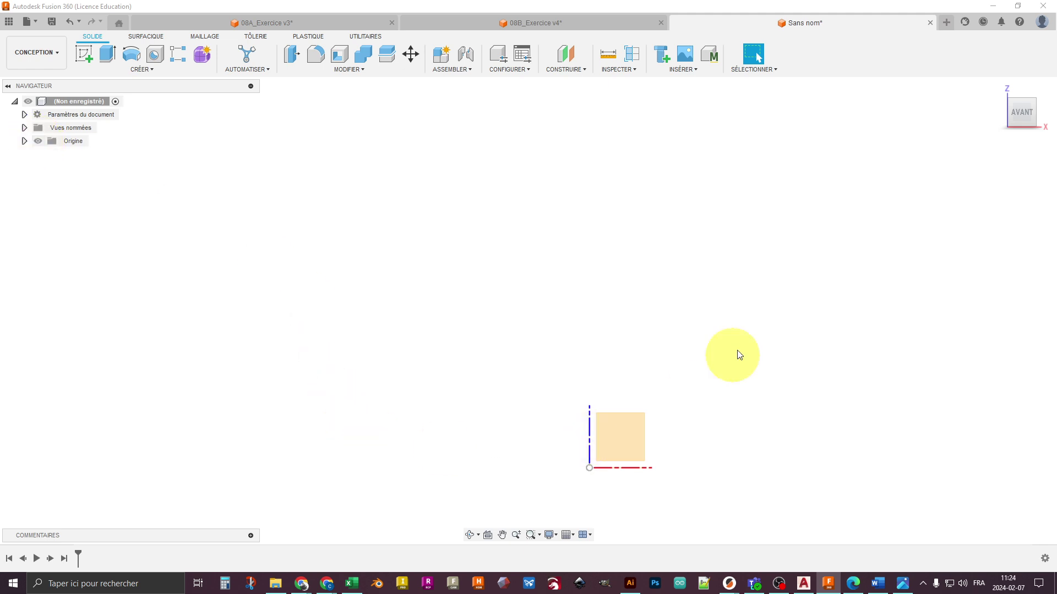
# Step: Start a sketch on the XY plane and draw a circle about 78 mm in diameter centred on the origin
pyautogui.keyDown('shift'); pyautogui.moveTo(738, 354); pyautogui.dragTo(582, 303, button='middle'); pyautogui.keyUp('shift')
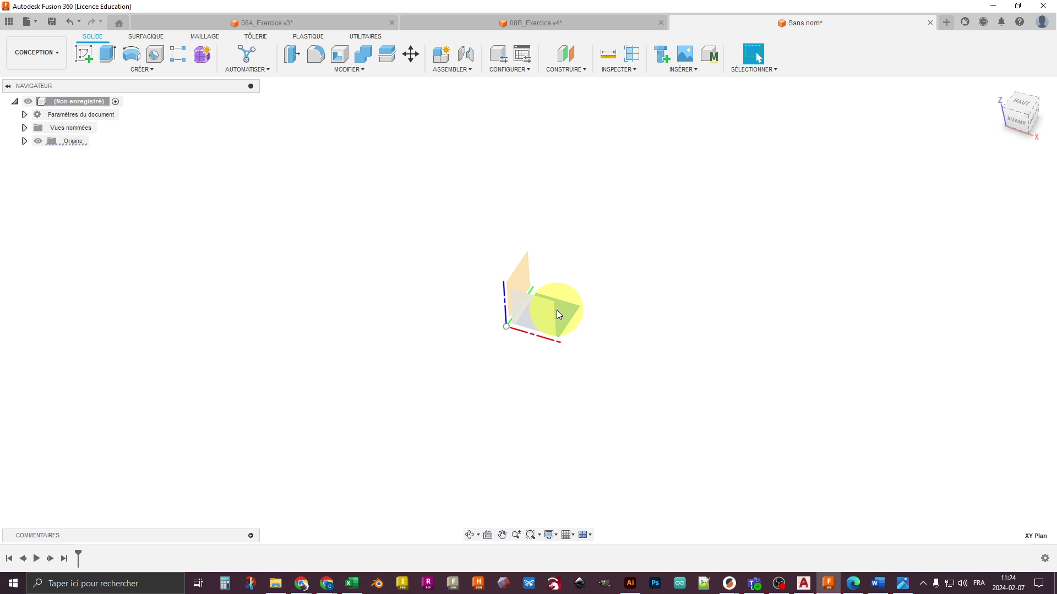
pyautogui.click(557, 310)
pyautogui.click(1019, 105)
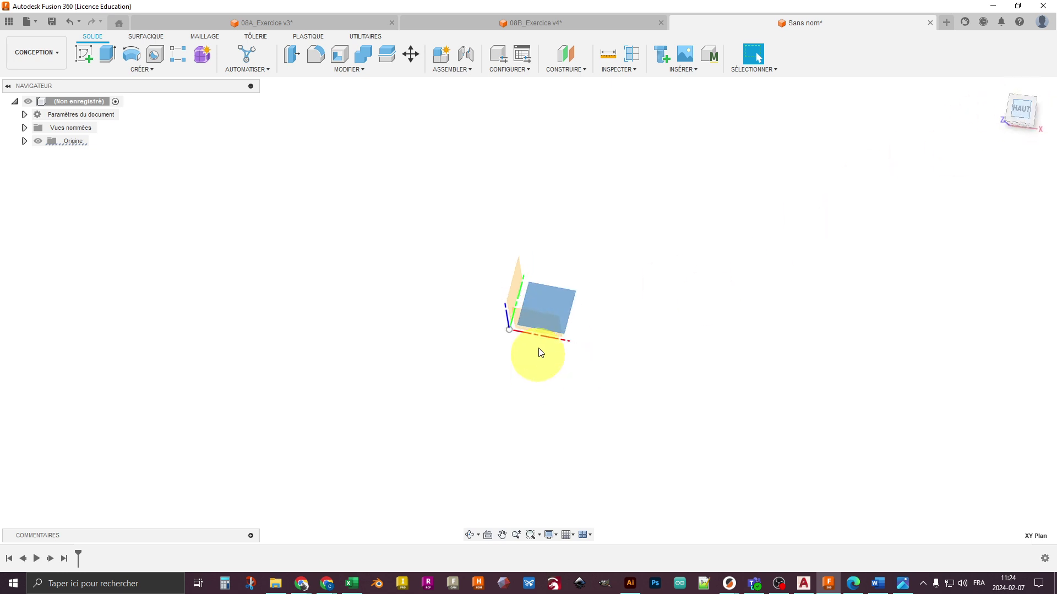
pyautogui.press('r')
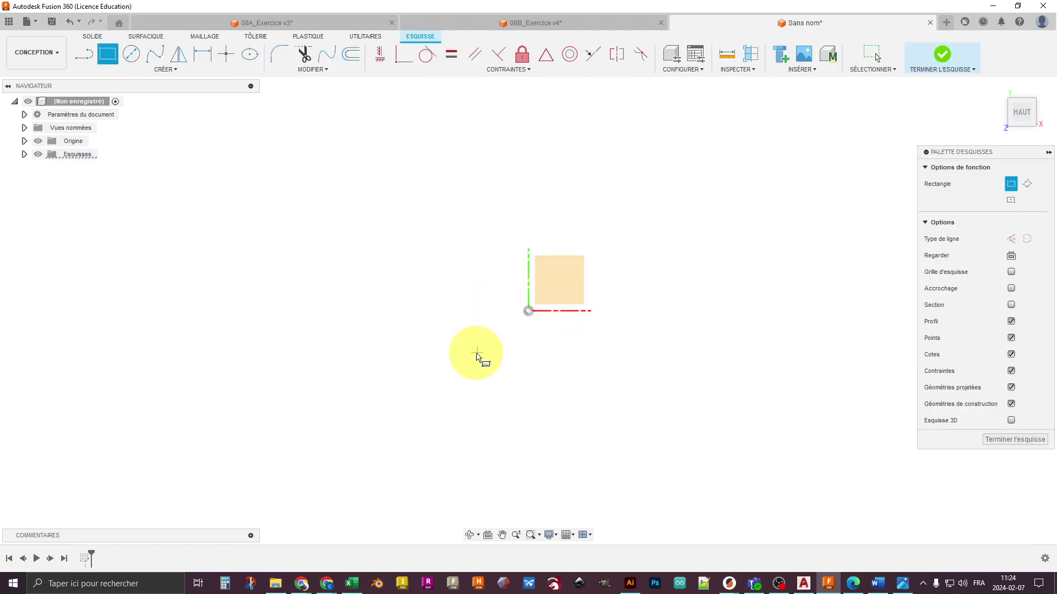
pyautogui.press('Escape')
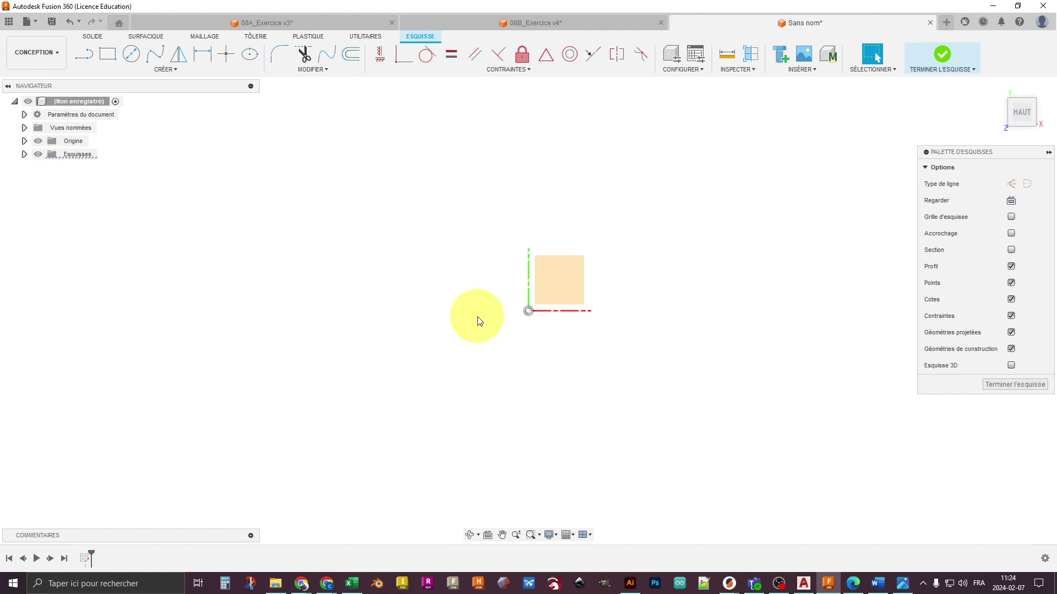
pyautogui.press('c')
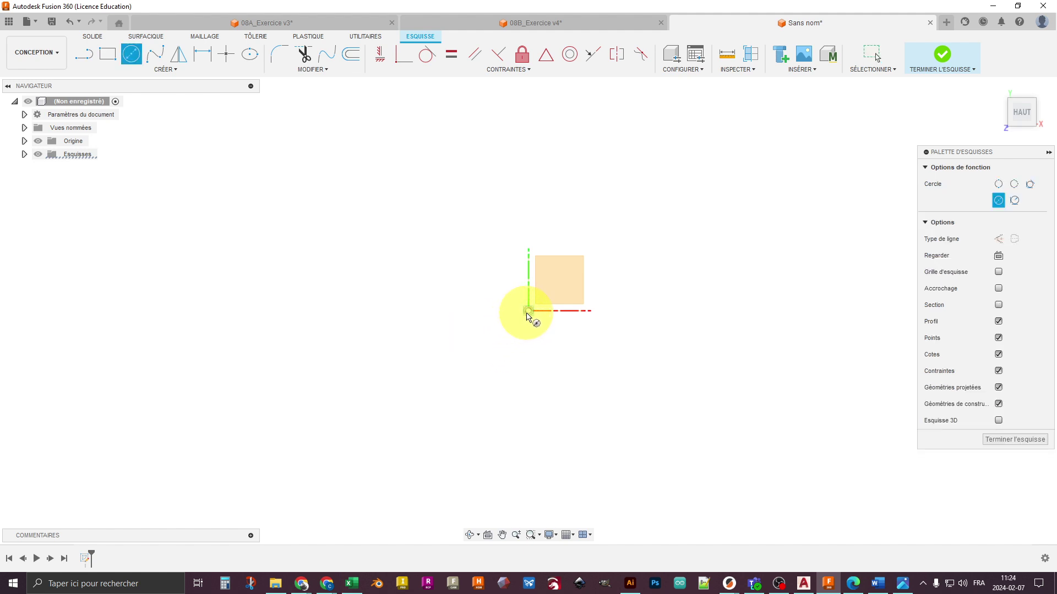
pyautogui.click(527, 311)
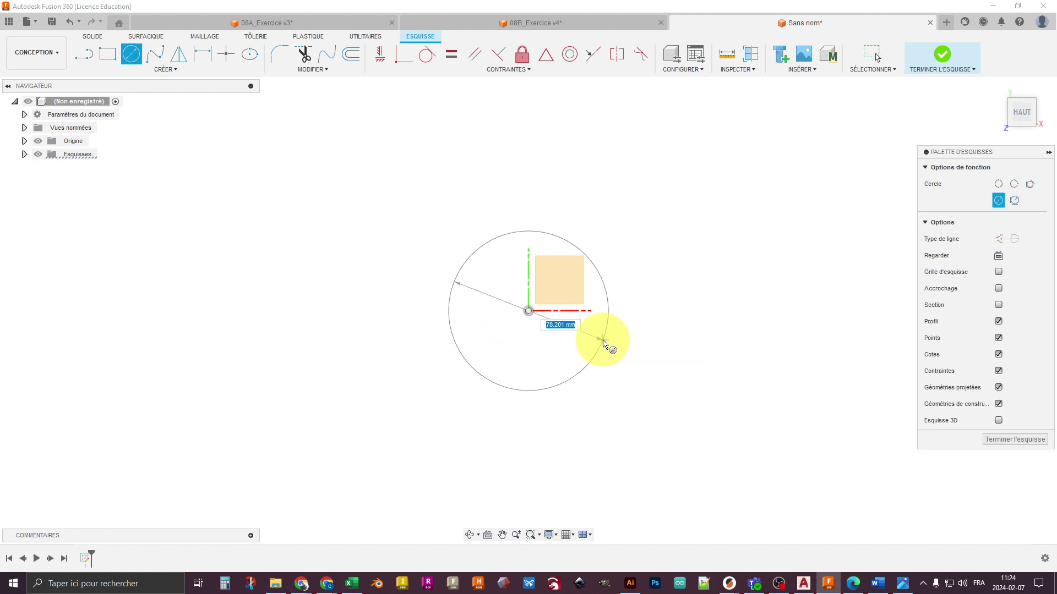
pyautogui.click(603, 341)
pyautogui.press('Escape')
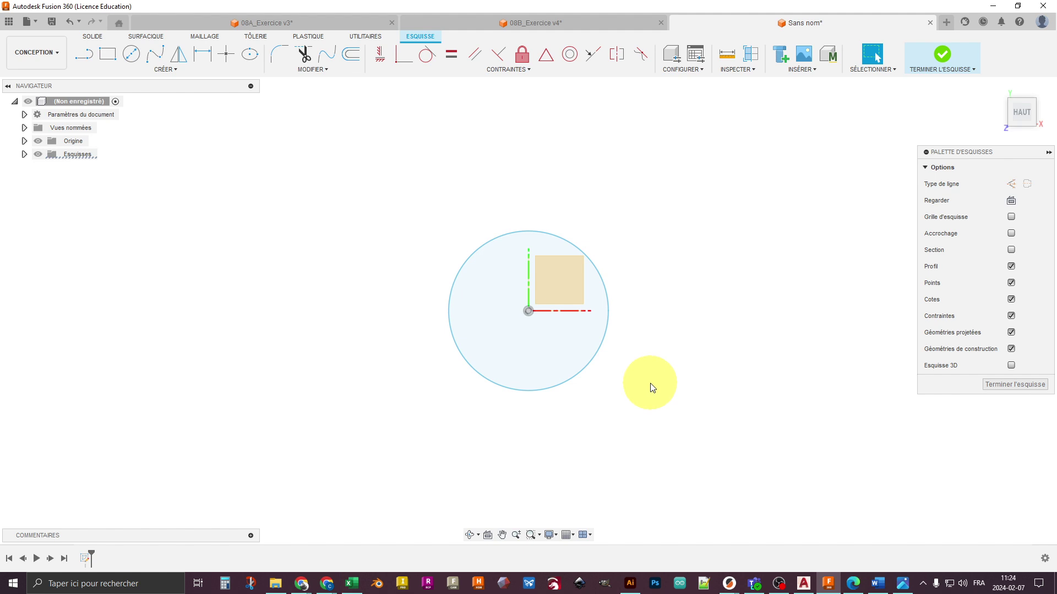
# Step: Dimension the circle's diameter at 55 mm and finish the sketch
pyautogui.press('d')
pyautogui.click(578, 373)
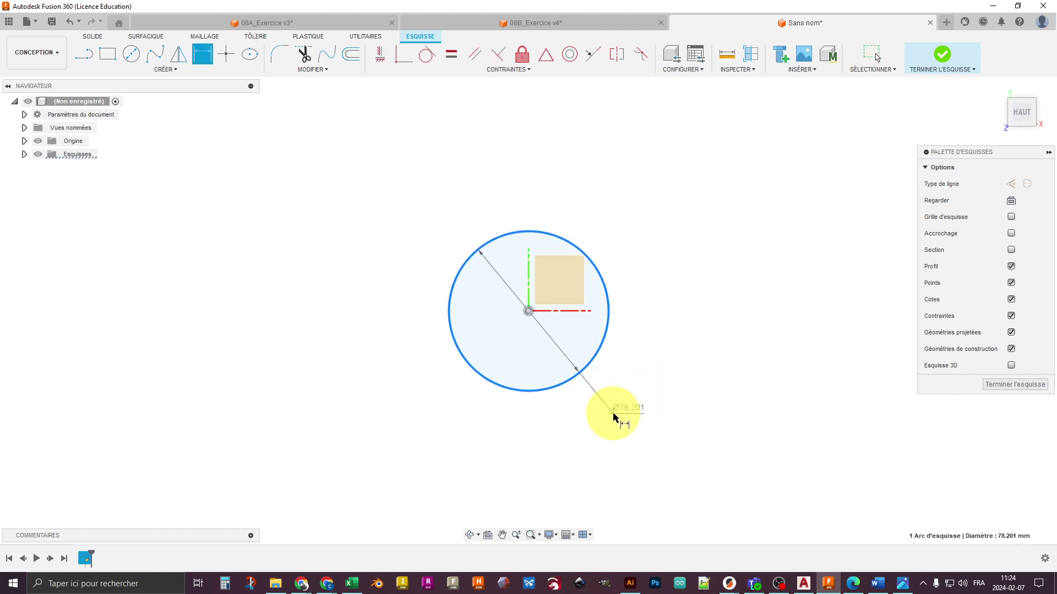
pyautogui.click(621, 417)
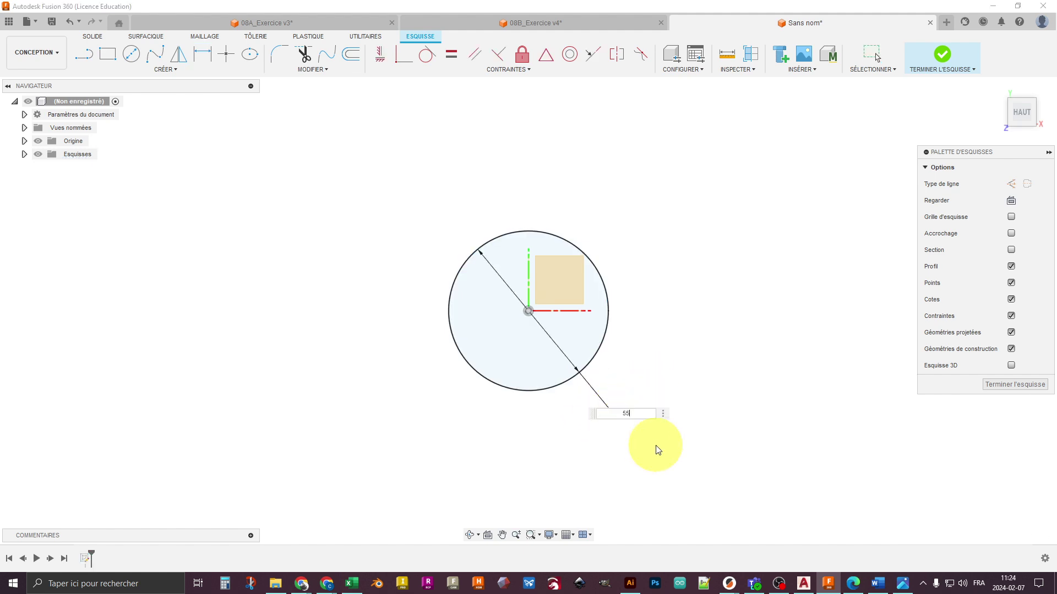
pyautogui.press('Return')
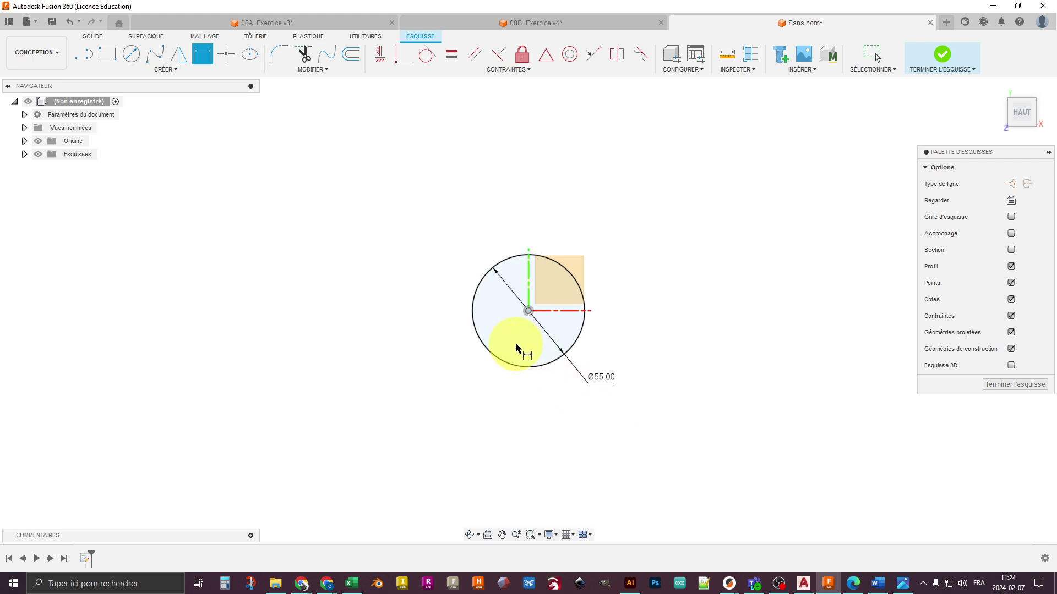
pyautogui.press('Escape')
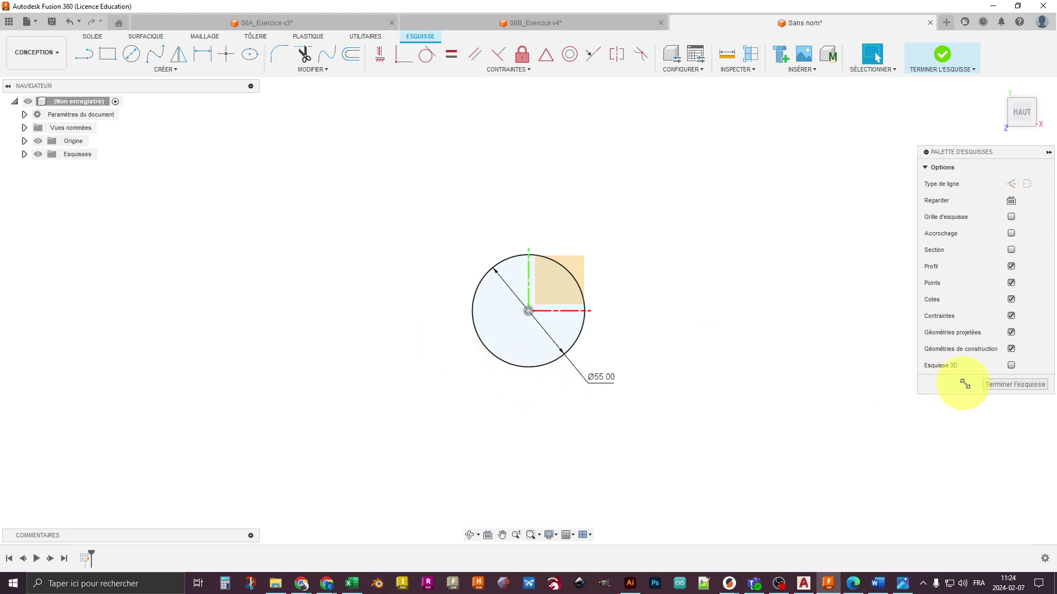
pyautogui.click(997, 384)
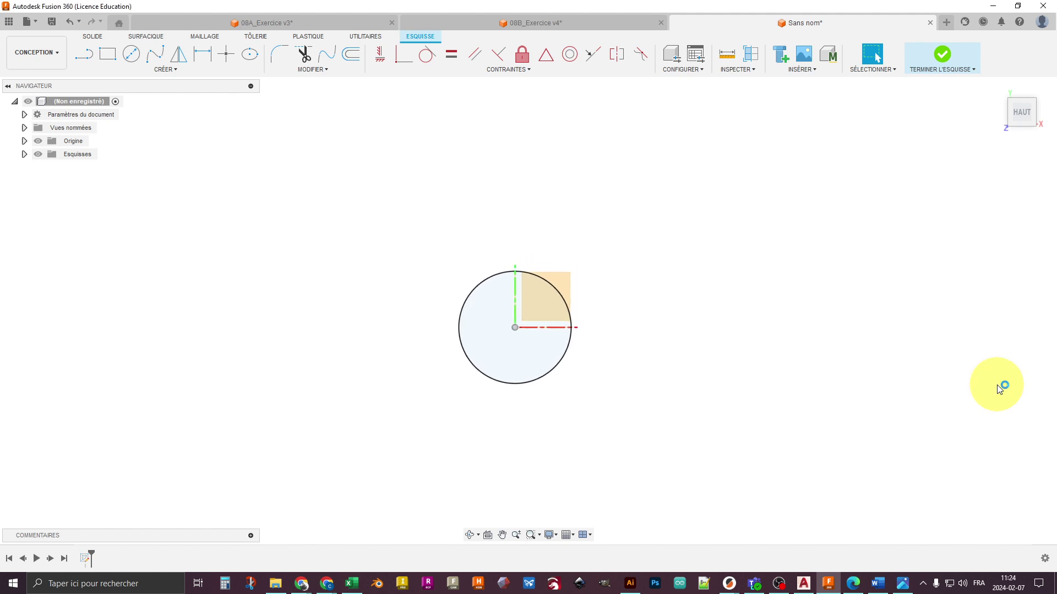
# Step: Create a construction plane offset 150 mm above the XY plane
pyautogui.keyDown('shift'); pyautogui.moveTo(618, 410); pyautogui.dragTo(602, 363, button='middle'); pyautogui.keyUp('shift')
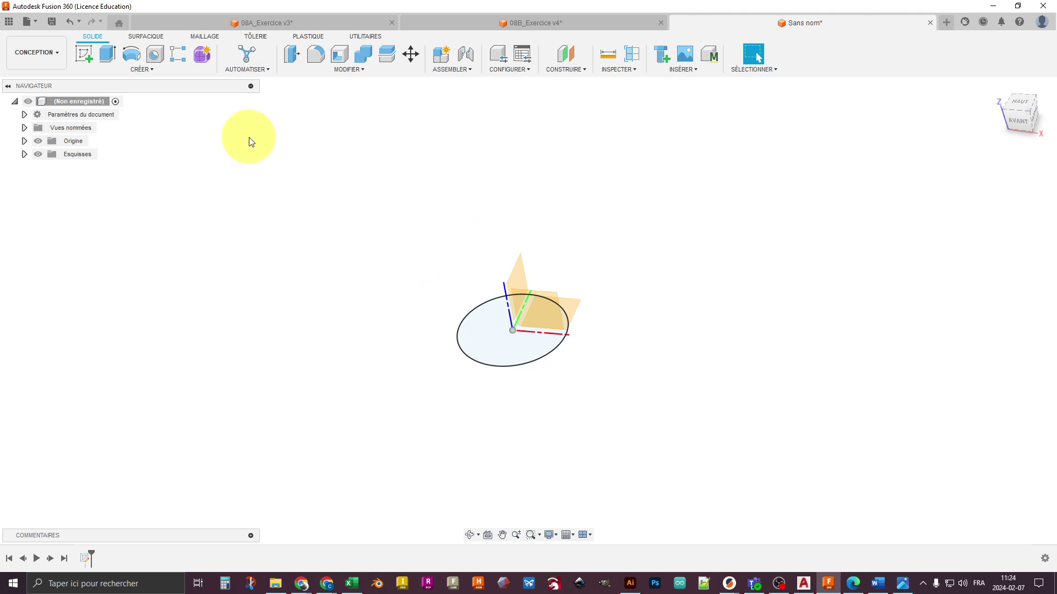
pyautogui.click(569, 58)
pyautogui.click(577, 306)
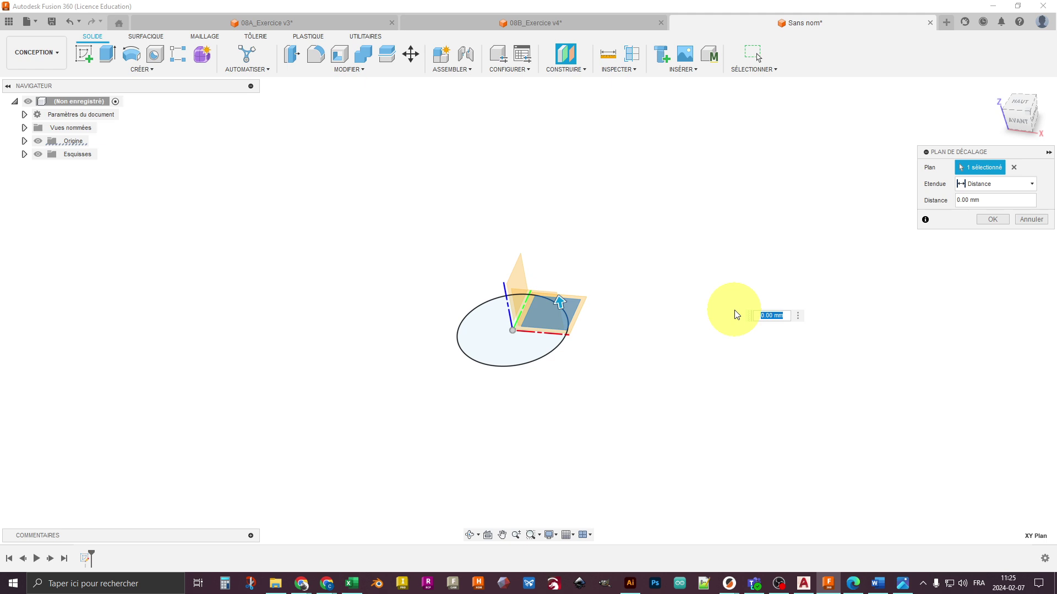
pyautogui.write('150')
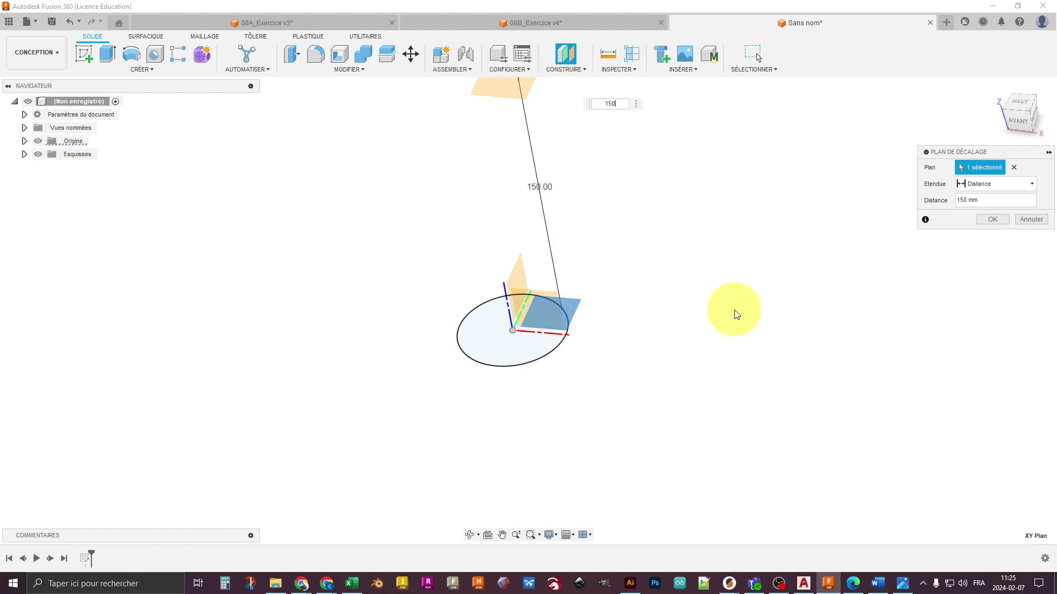
pyautogui.press('Return')
# Step: Start a sketch on the offset plane and draw a center rectangle about 95 mm high from the origin
pyautogui.scroll(-2, 736, 314)
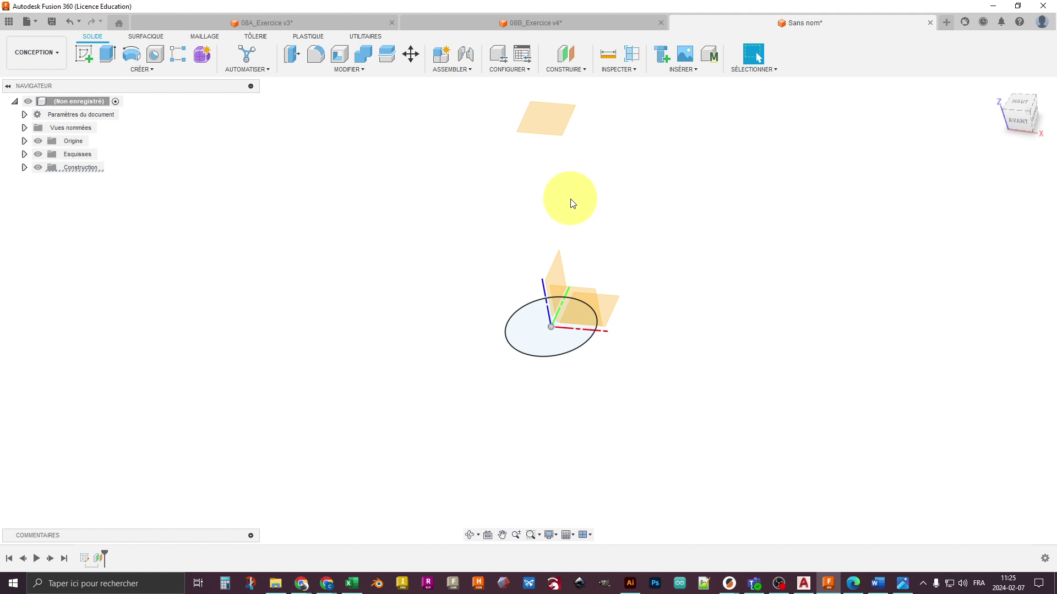
pyautogui.click(534, 115)
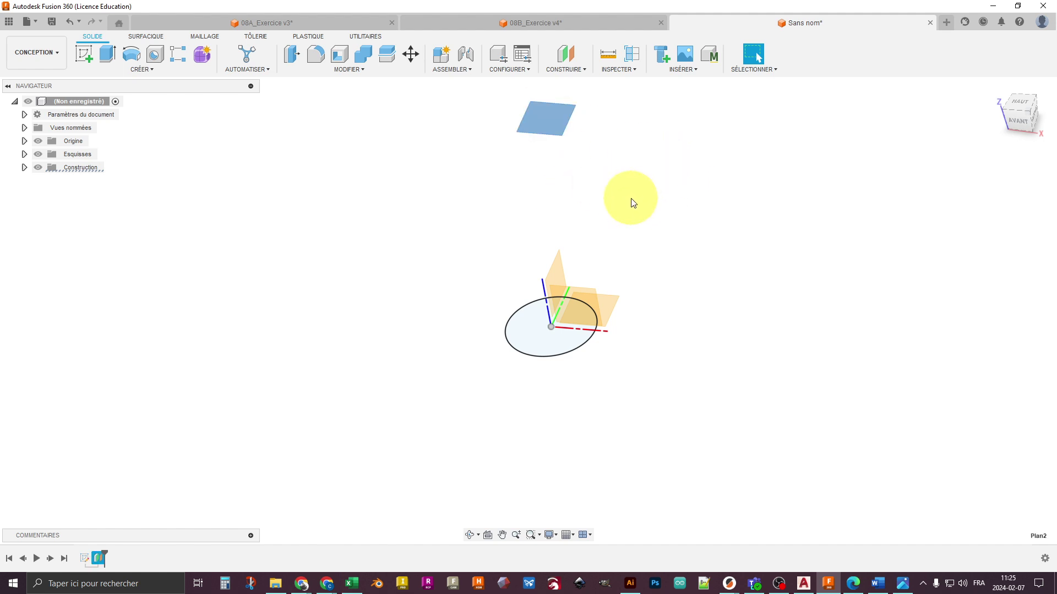
pyautogui.press('r')
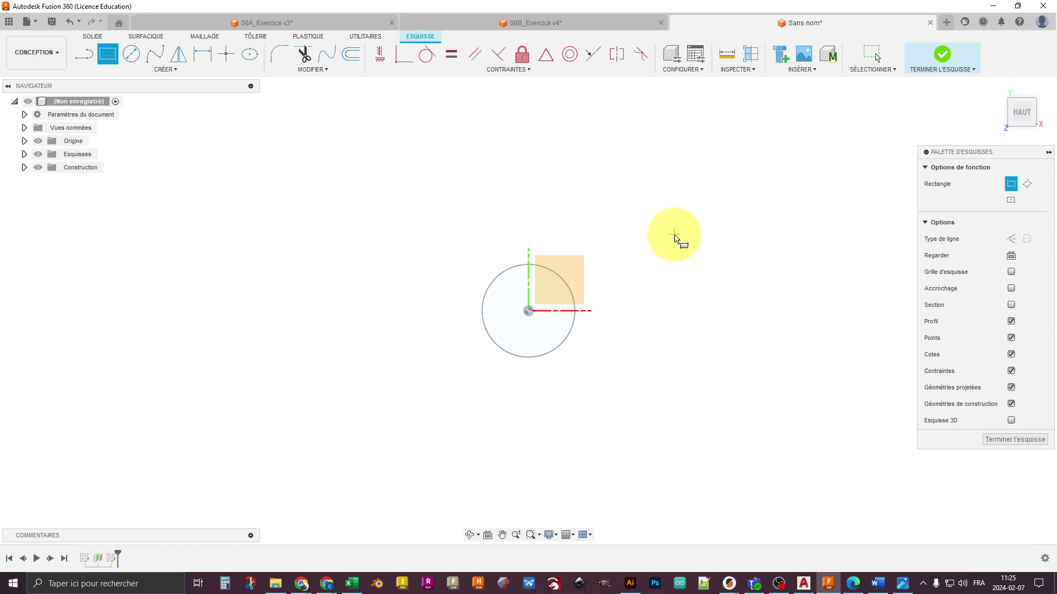
pyautogui.press('s')
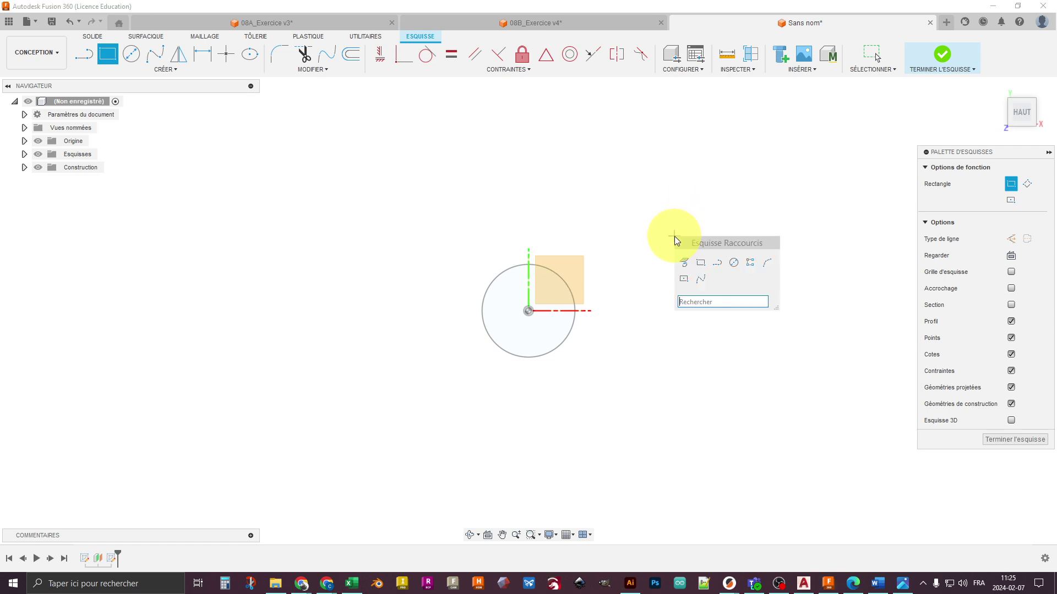
pyautogui.click(685, 280)
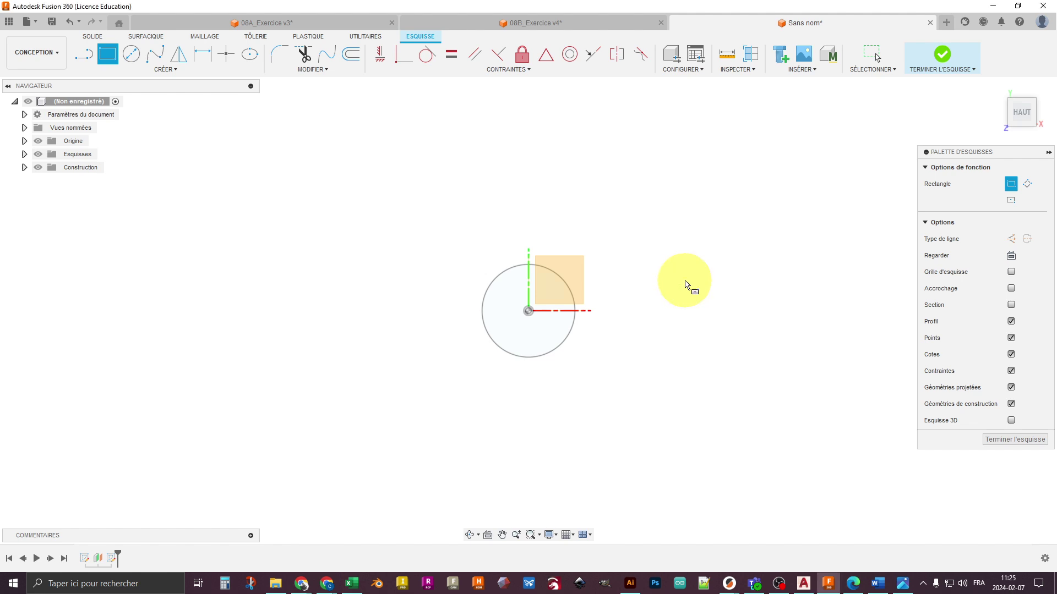
pyautogui.click(528, 311)
pyautogui.click(671, 230)
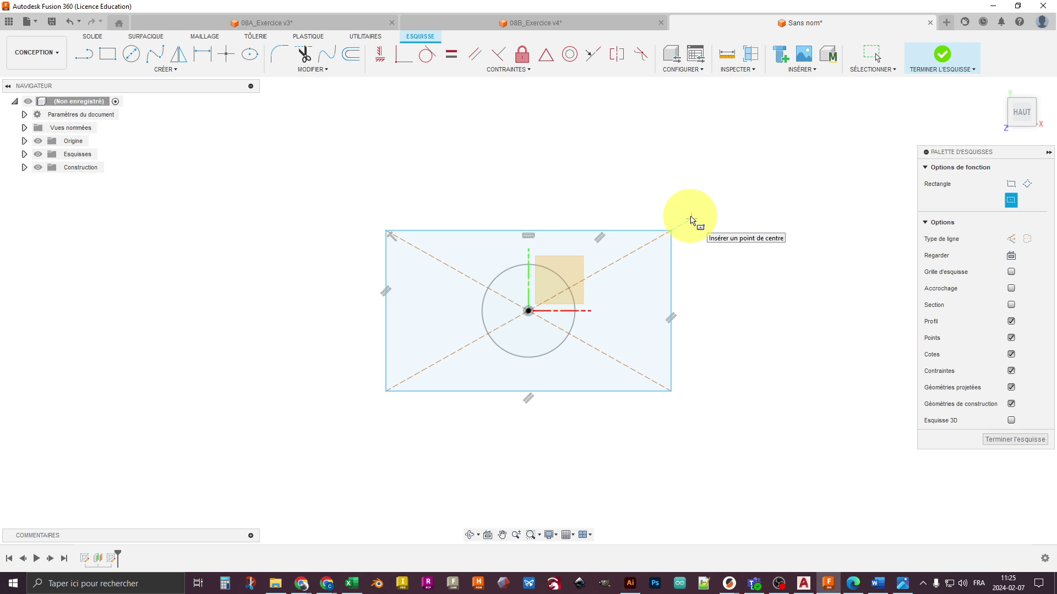
pyautogui.press('Escape')
# Step: Dimension the rectangle at 65 mm high and 150 mm wide and finish the sketch
pyautogui.press('d')
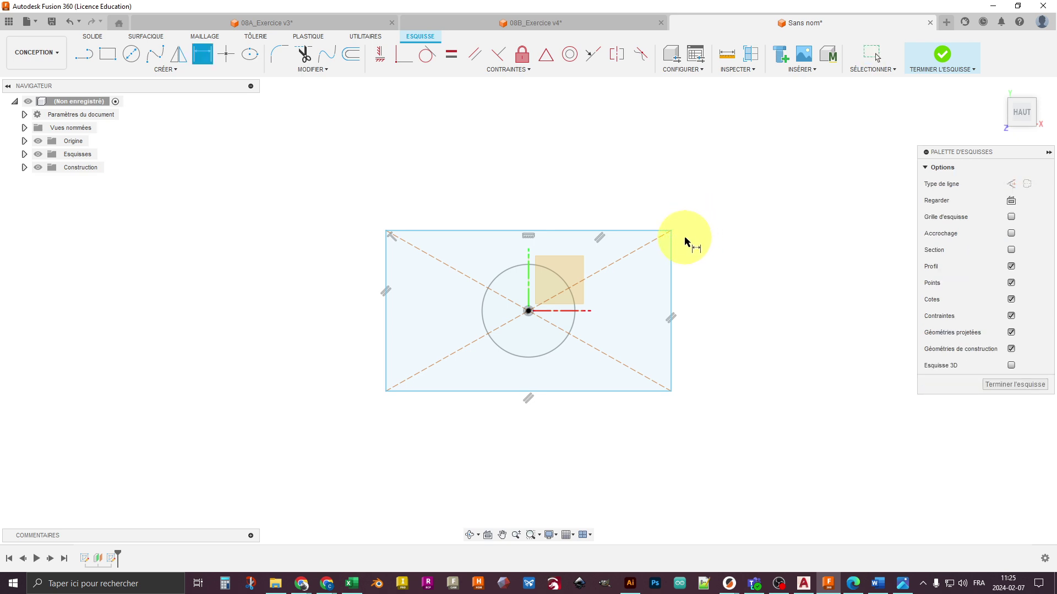
pyautogui.click(675, 264)
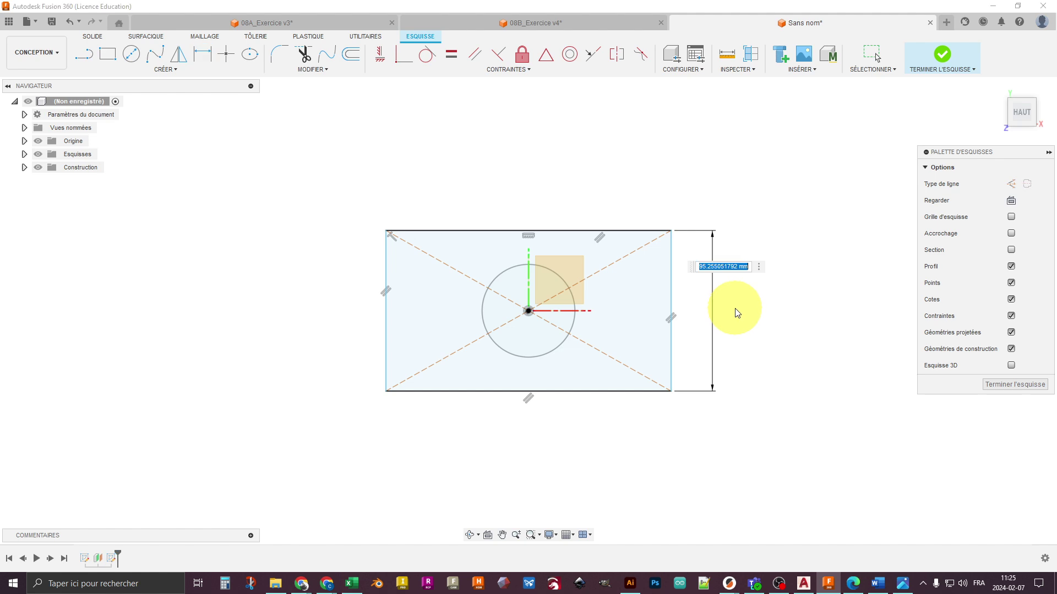
pyautogui.write('65')
pyautogui.press('Return')
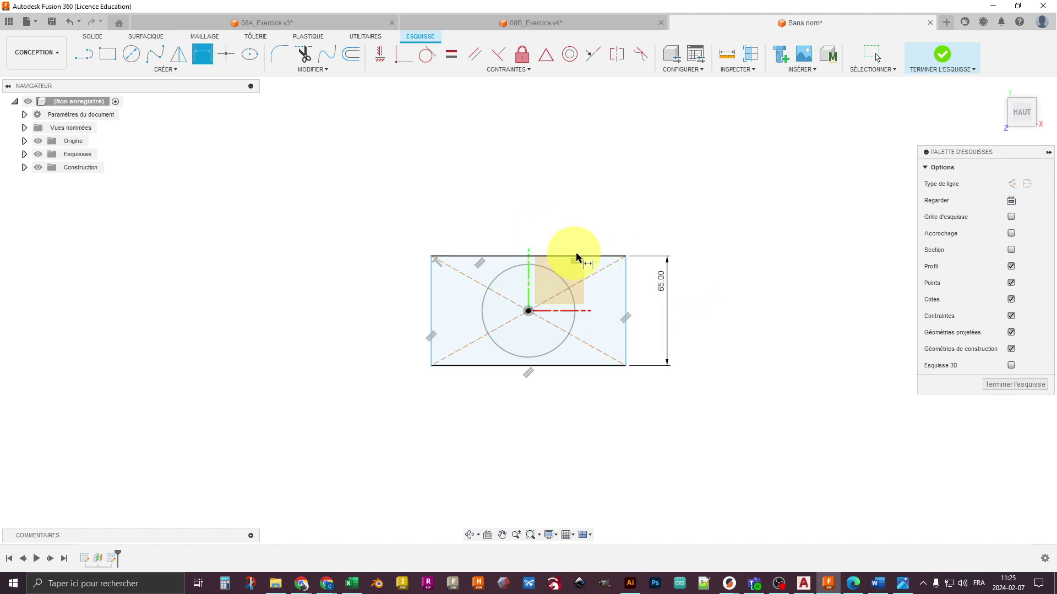
pyautogui.click(596, 257)
pyautogui.write('150')
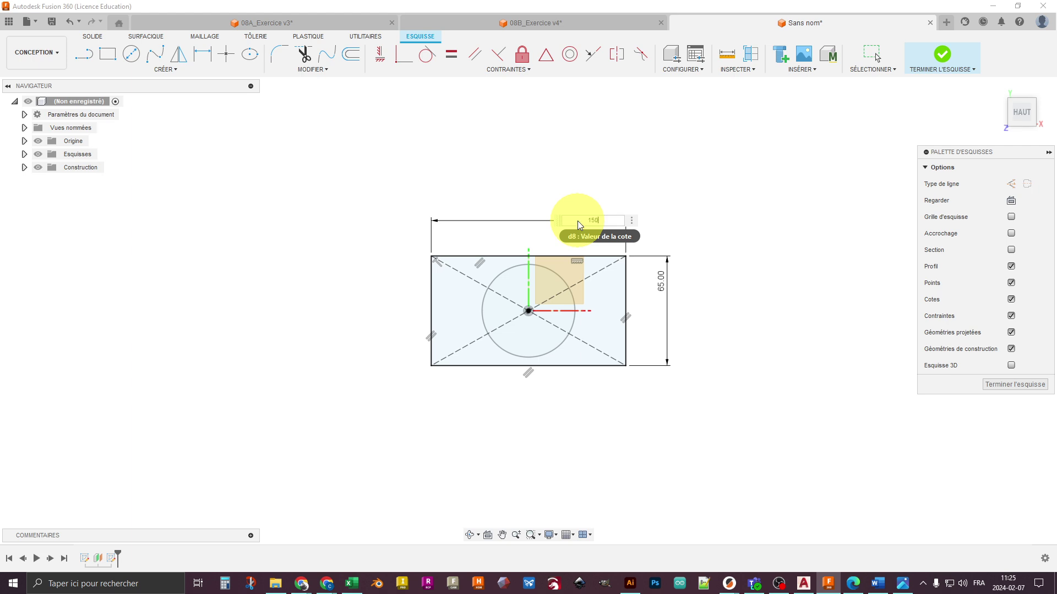
pyautogui.press('Return')
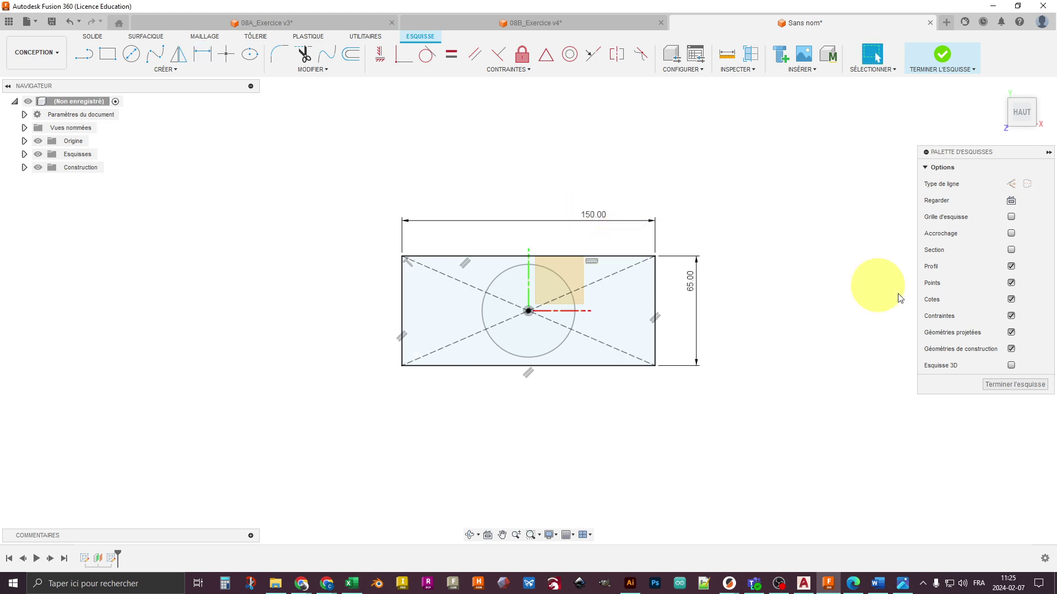
pyautogui.click(996, 385)
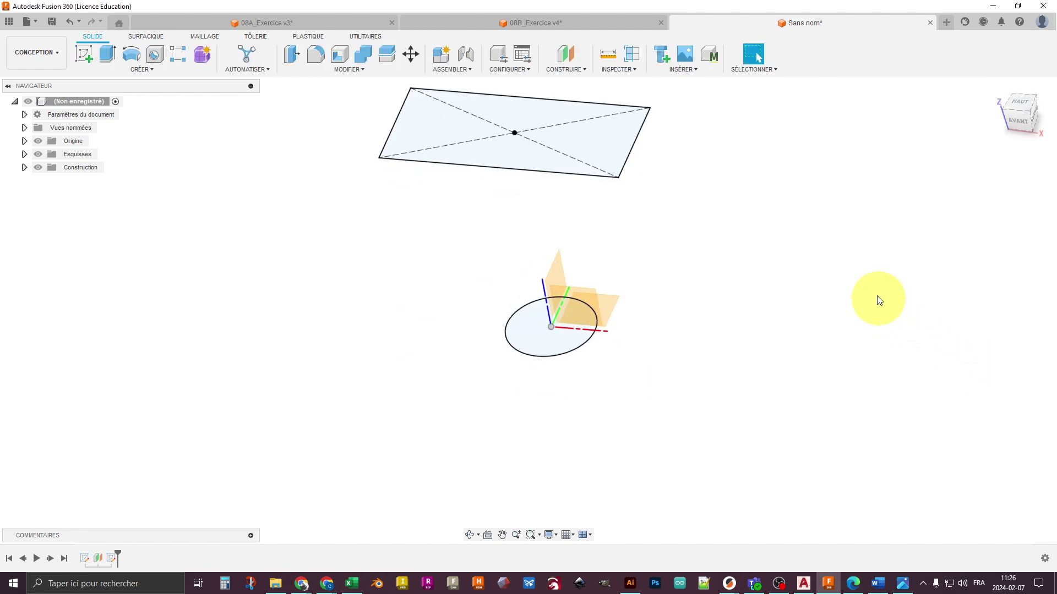
# Step: Start a sketch on the XZ plane, viewed from the front, and hide the origin planes and axes
pyautogui.click(593, 298)
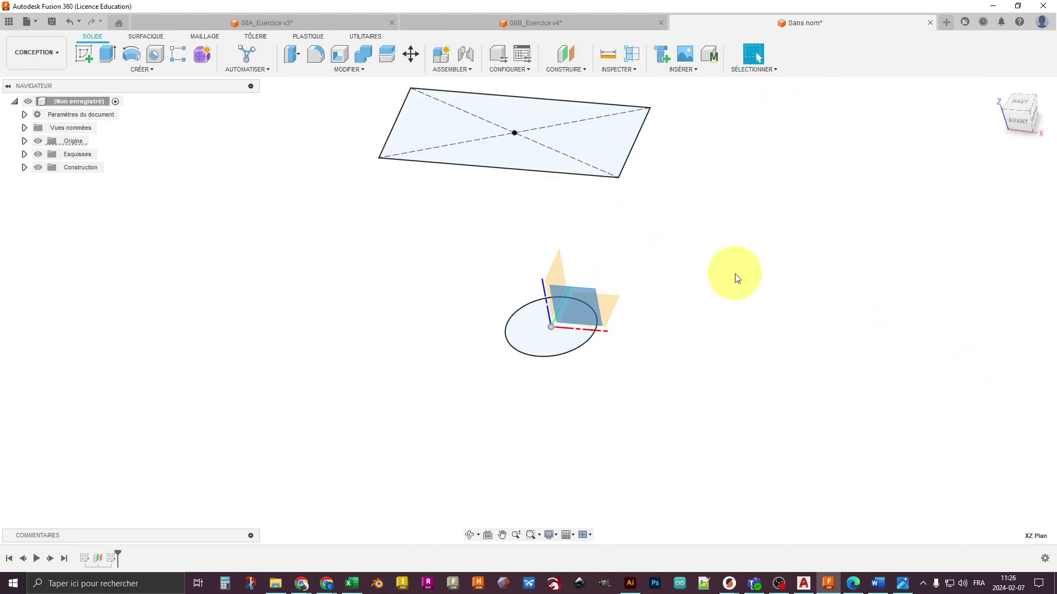
pyautogui.click(1018, 120)
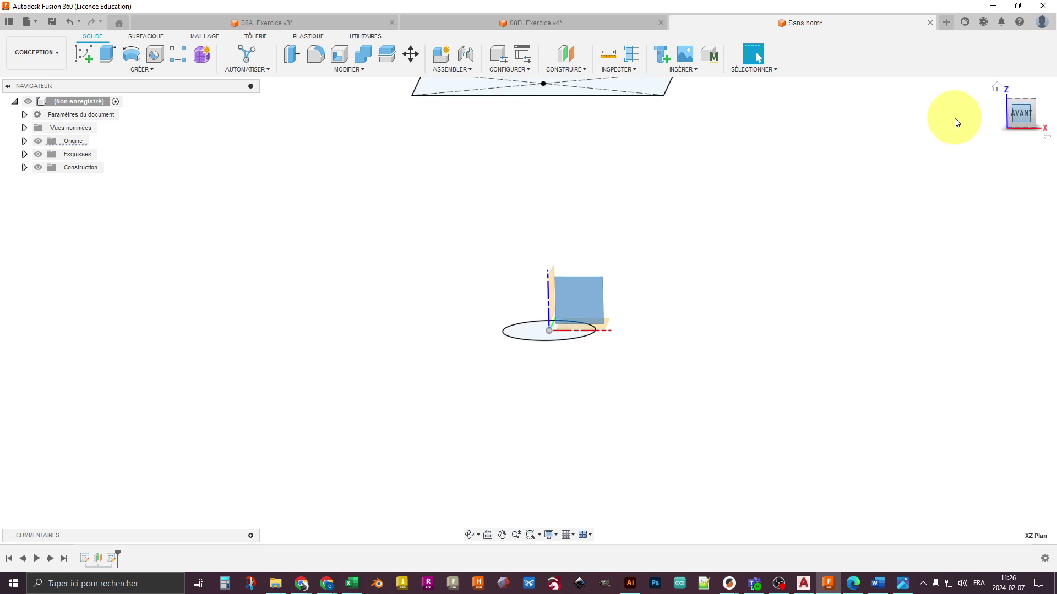
pyautogui.moveTo(694, 260); pyautogui.dragTo(696, 322)
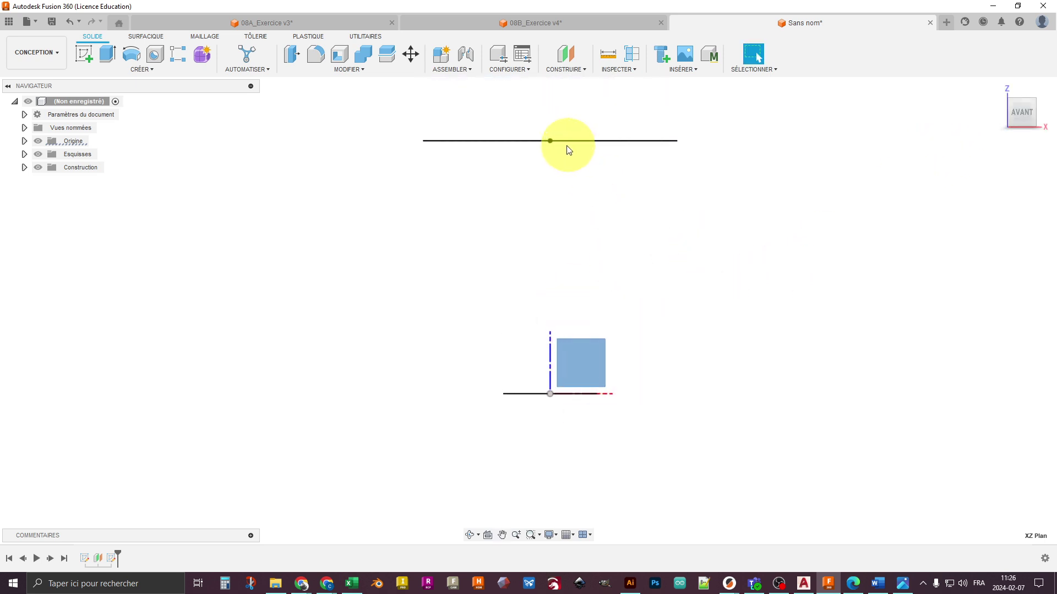
pyautogui.press('Escape')
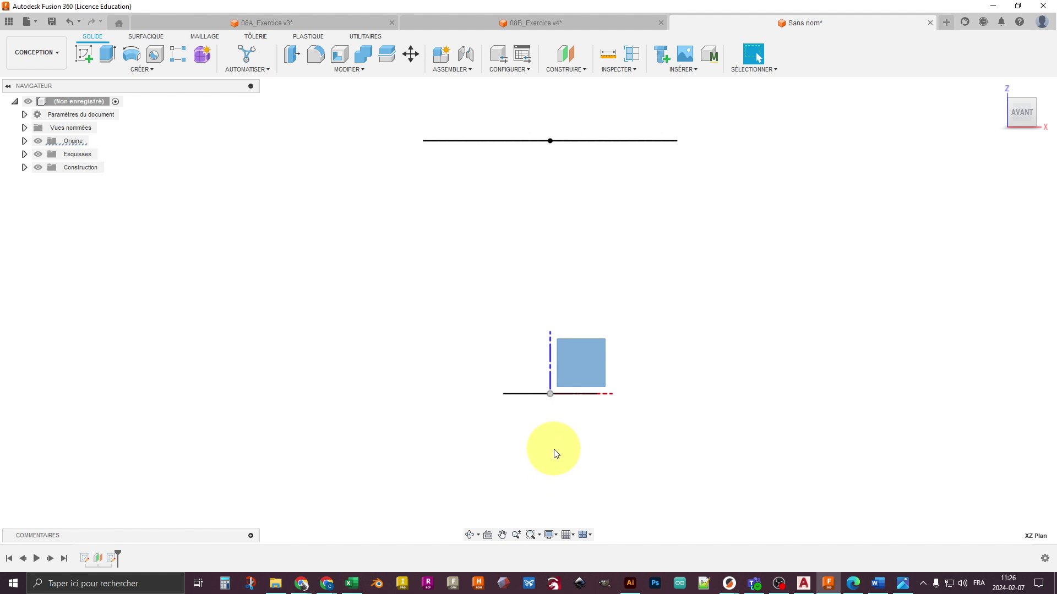
pyautogui.press('r')
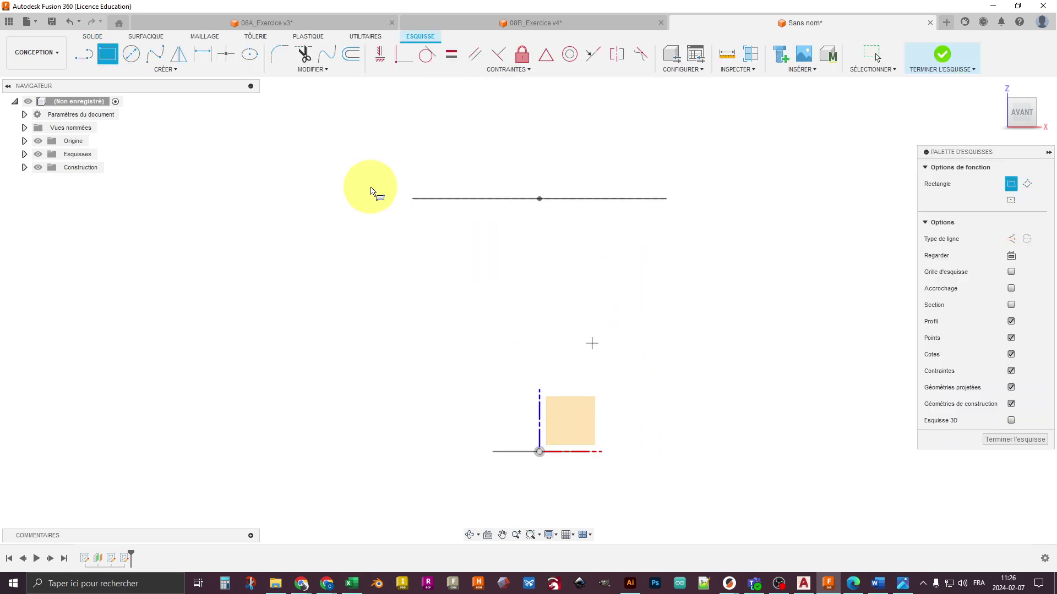
pyautogui.click(38, 141)
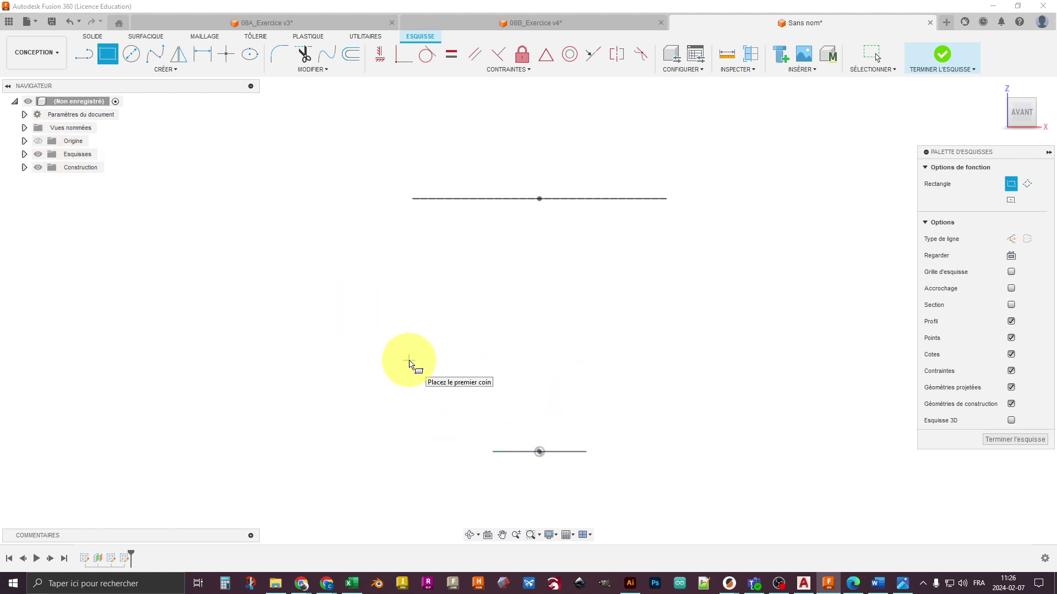
# Step: Project the lower circle and the upper rectangle's edge into the front sketch as specified entities with the projection link kept
pyautogui.press('s')
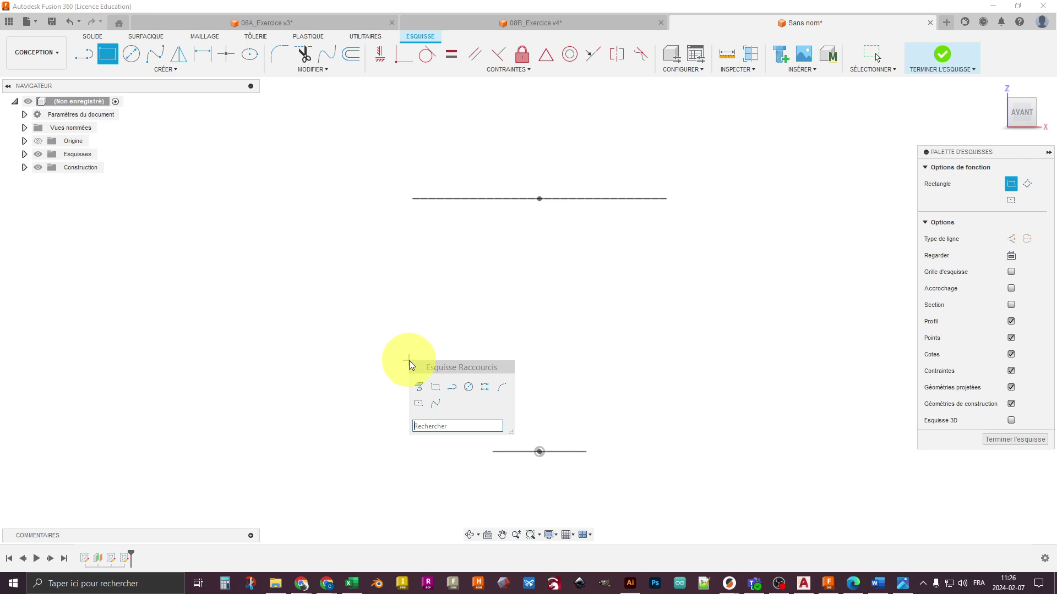
pyautogui.click(417, 388)
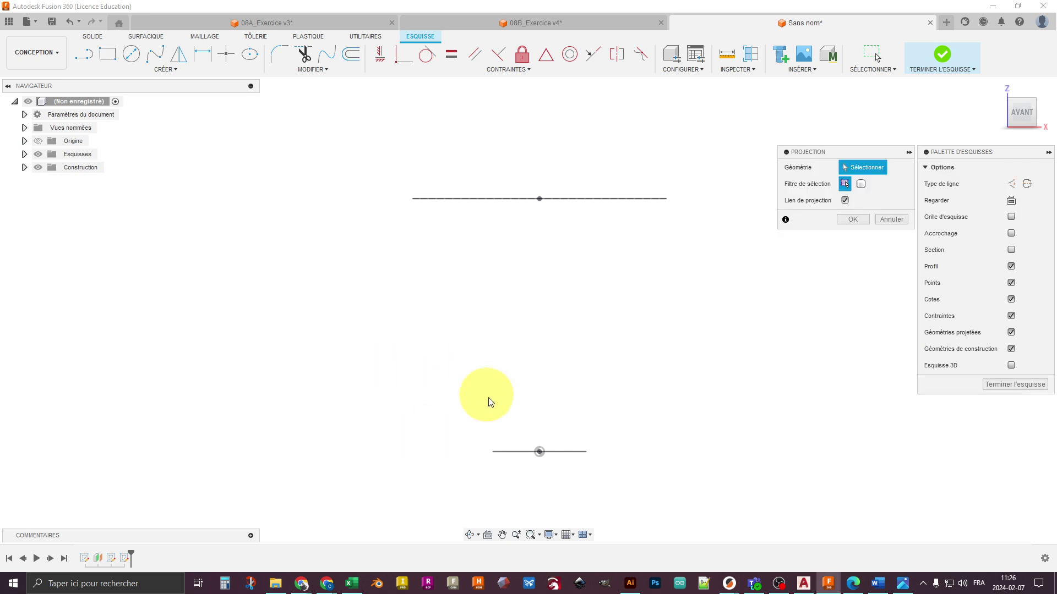
pyautogui.click(507, 452)
pyautogui.click(597, 199)
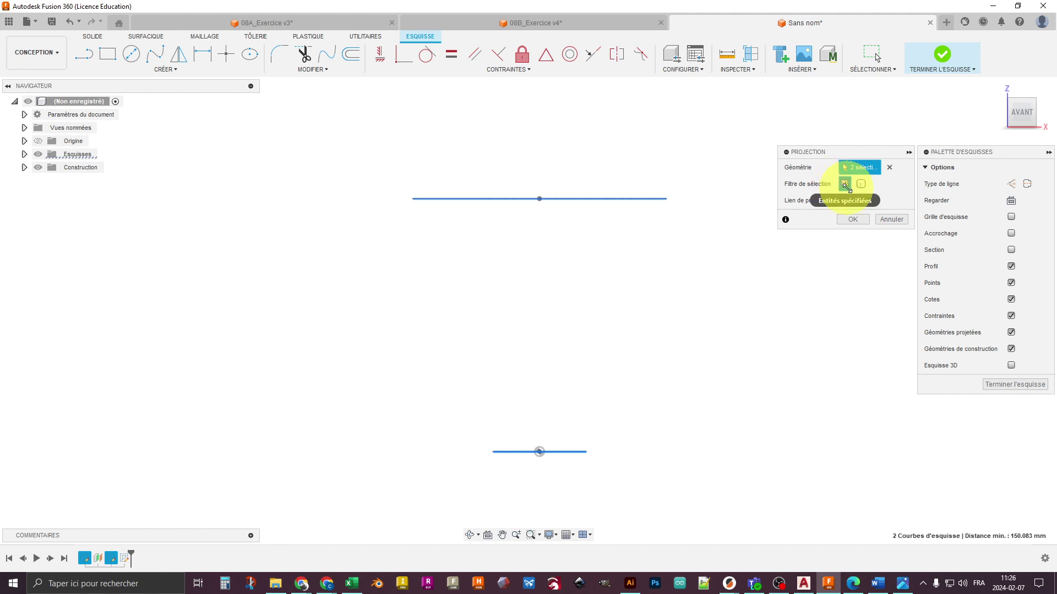
pyautogui.click(852, 219)
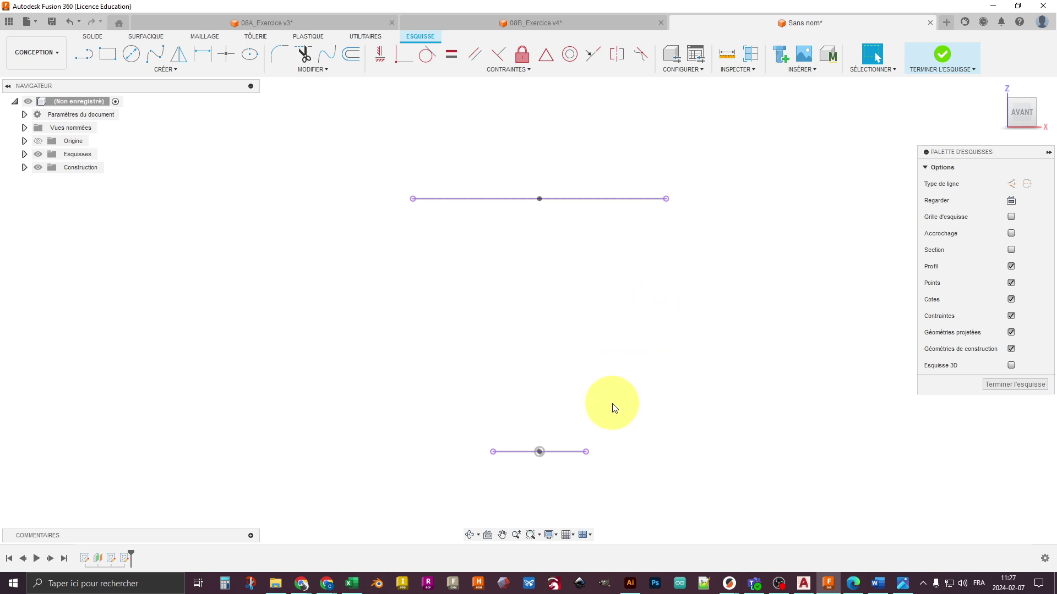
# Step: Draw a three-point fit point spline from the projected circle's +X end, through a mid-height point, to the projected rectangle's +X end
pyautogui.press('s')
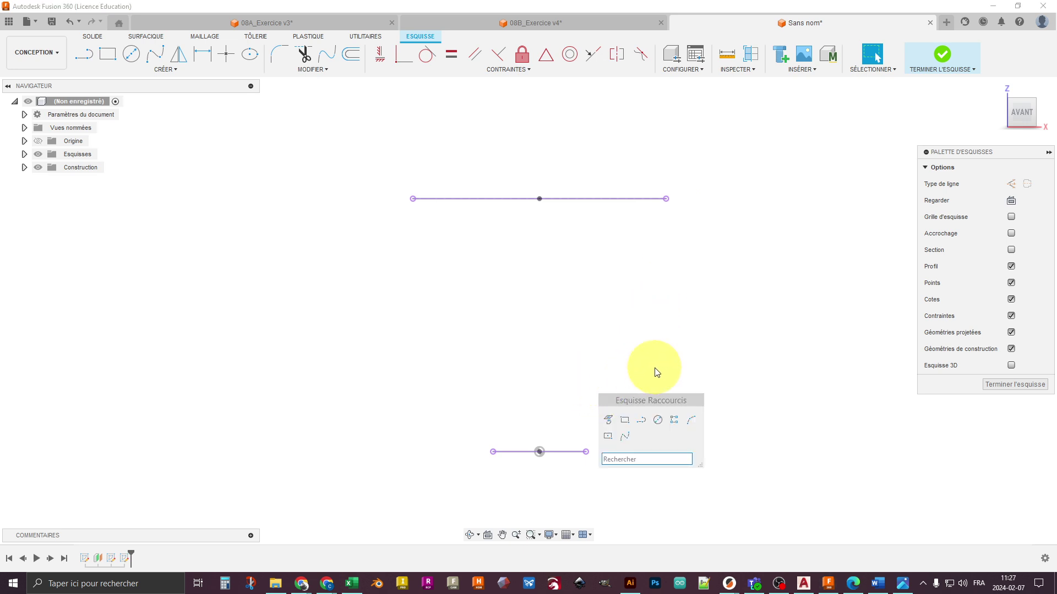
pyautogui.click(625, 436)
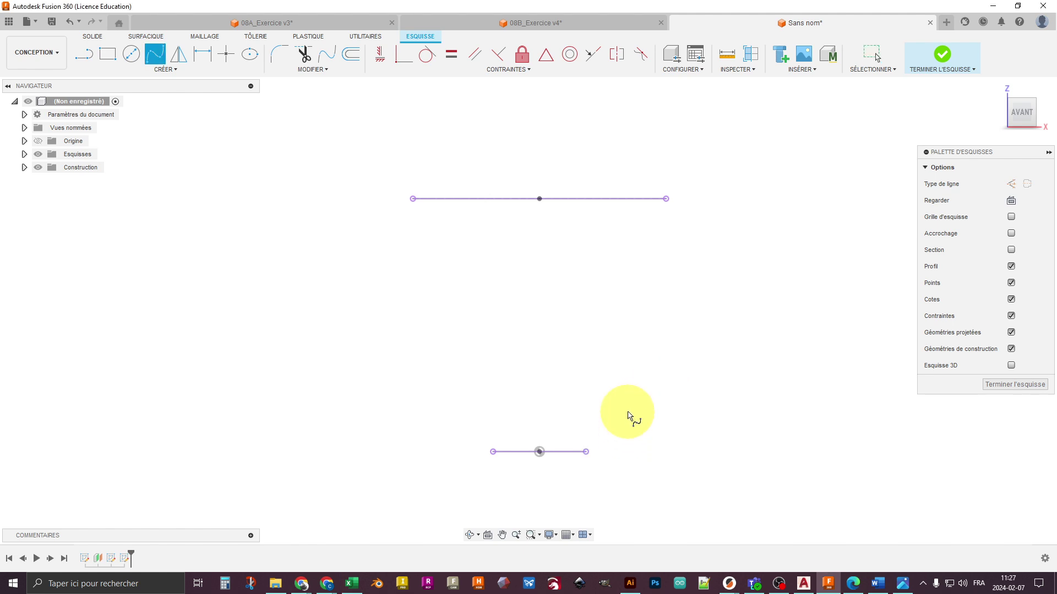
pyautogui.click(586, 452)
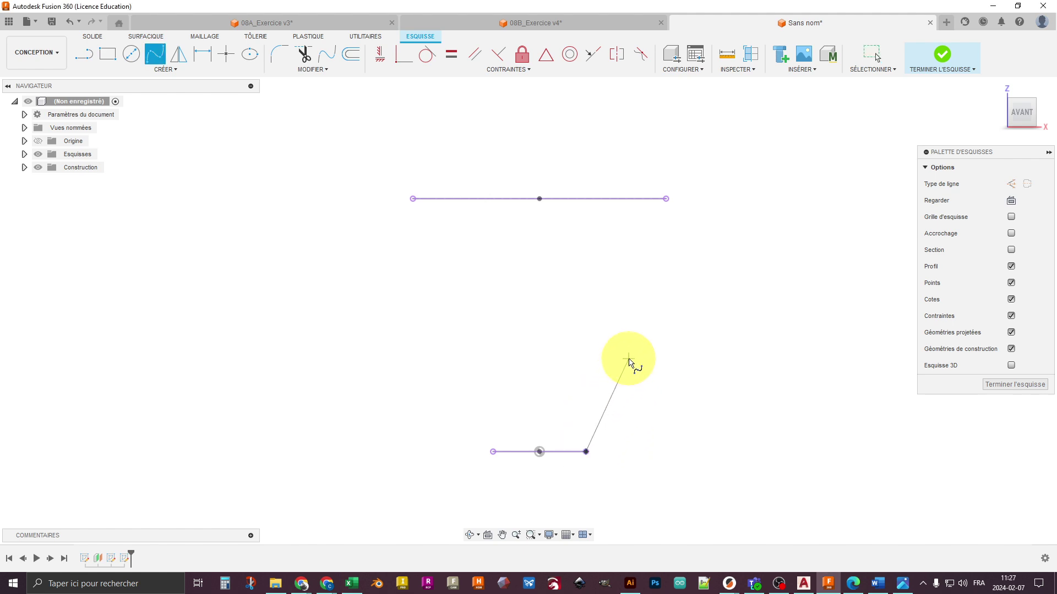
pyautogui.press('Escape')
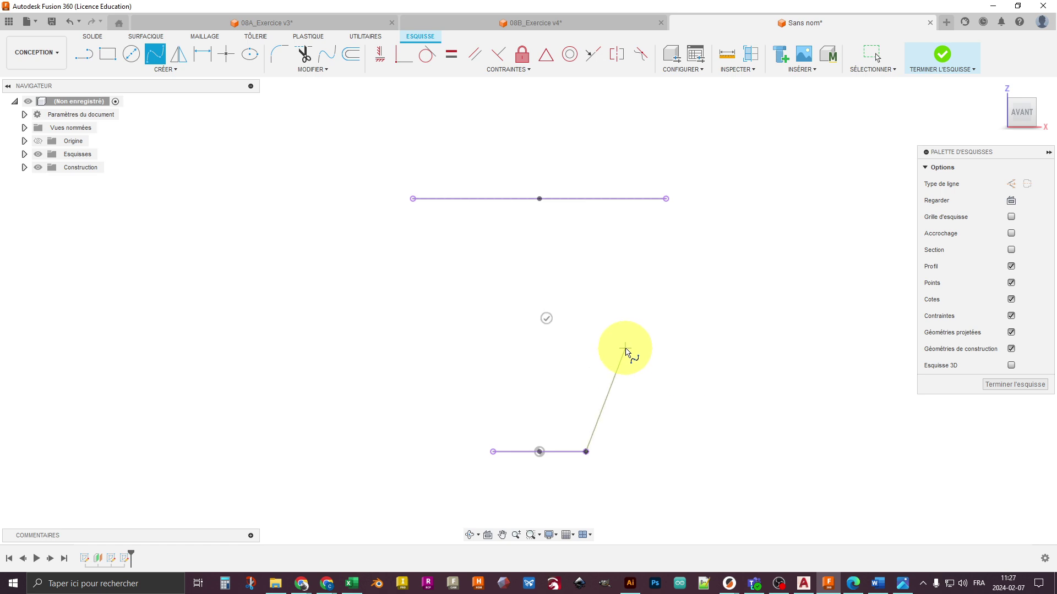
pyautogui.click(625, 348)
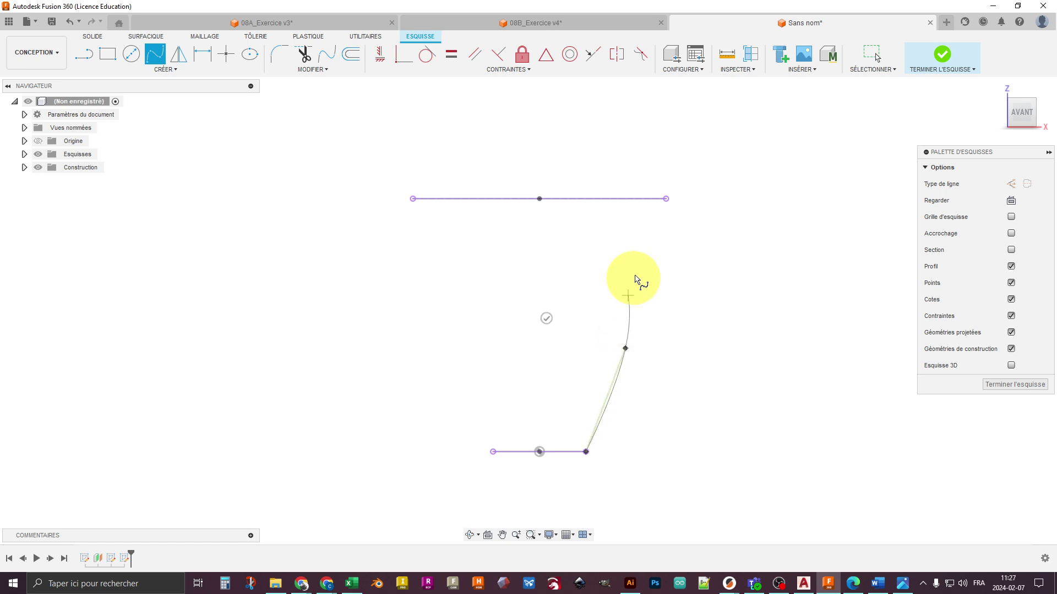
pyautogui.click(666, 200)
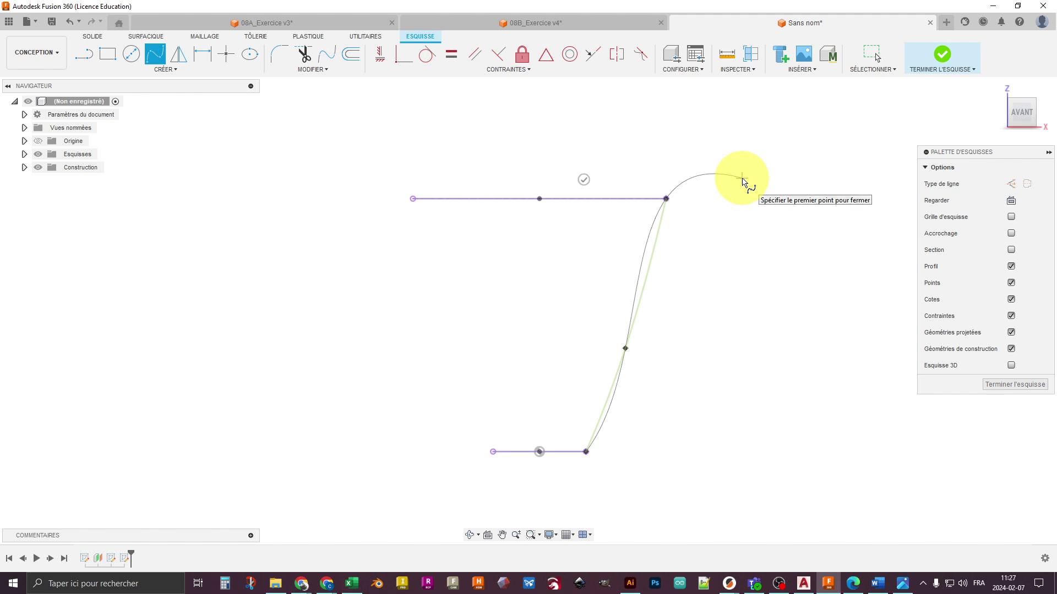
pyautogui.press('Escape')
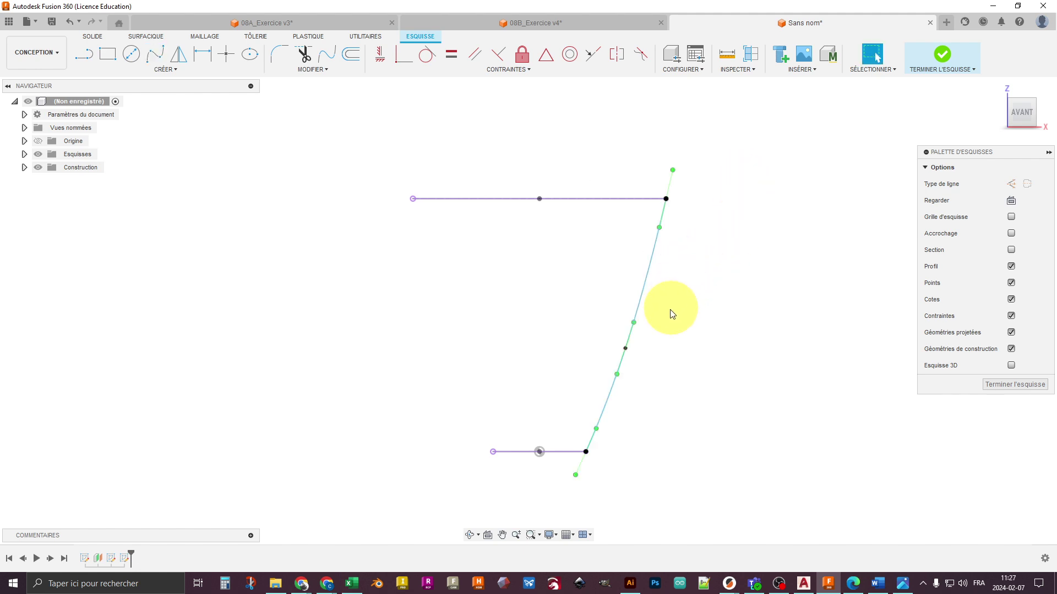
# Step: Shape the spline into an S-curve, moving its middle point to about X 41.4, Z 74 mm and turning both end tangent handles nearly vertical
pyautogui.click(631, 352)
pyautogui.moveTo(614, 342); pyautogui.dragTo(605, 326)
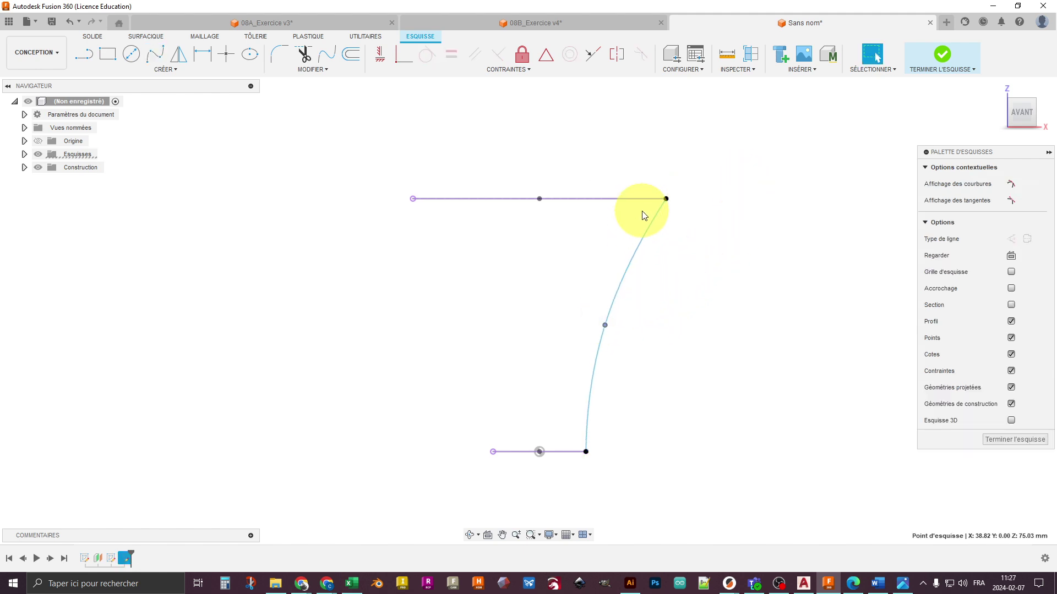
pyautogui.click(649, 226)
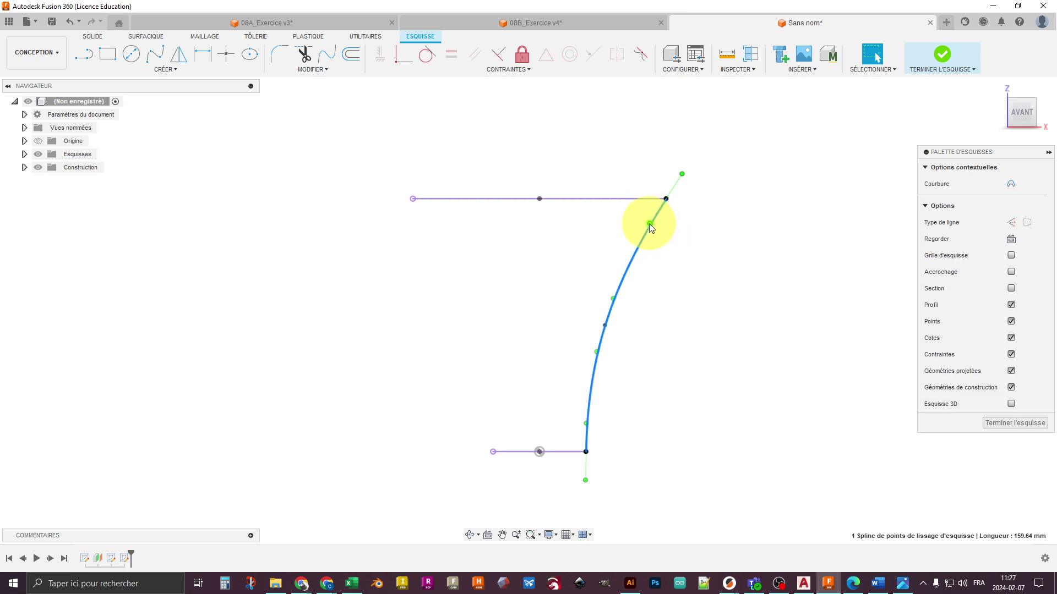
pyautogui.moveTo(649, 223); pyautogui.dragTo(671, 231)
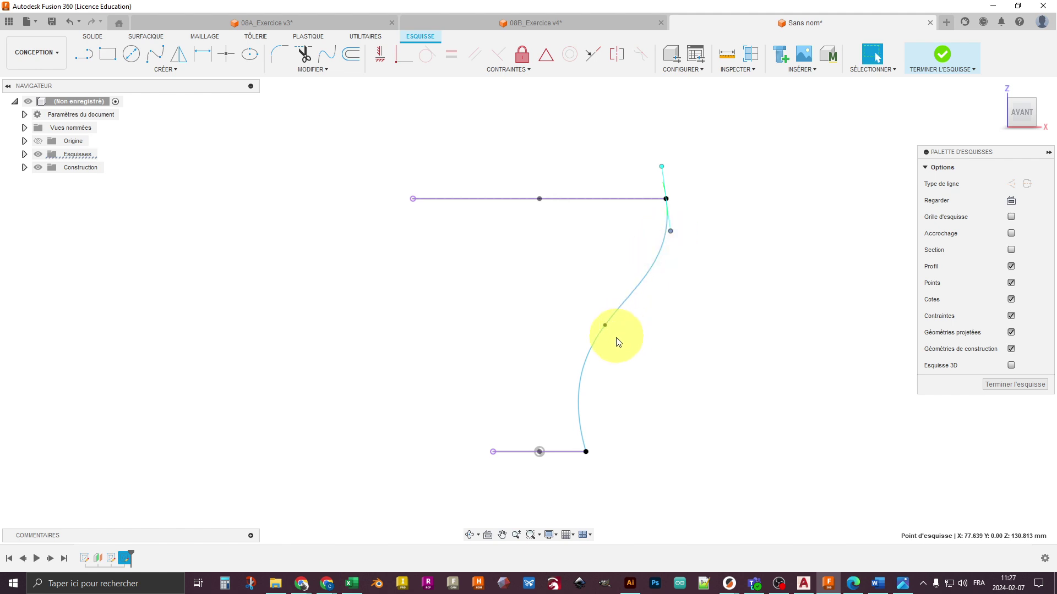
pyautogui.moveTo(588, 365); pyautogui.dragTo(585, 420)
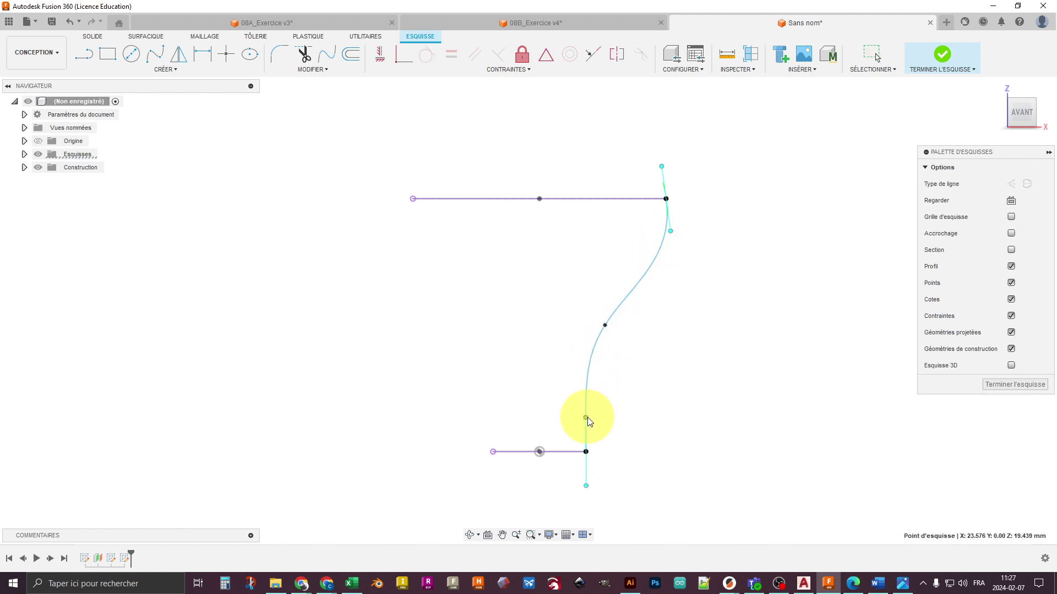
pyautogui.moveTo(605, 325); pyautogui.dragTo(610, 328)
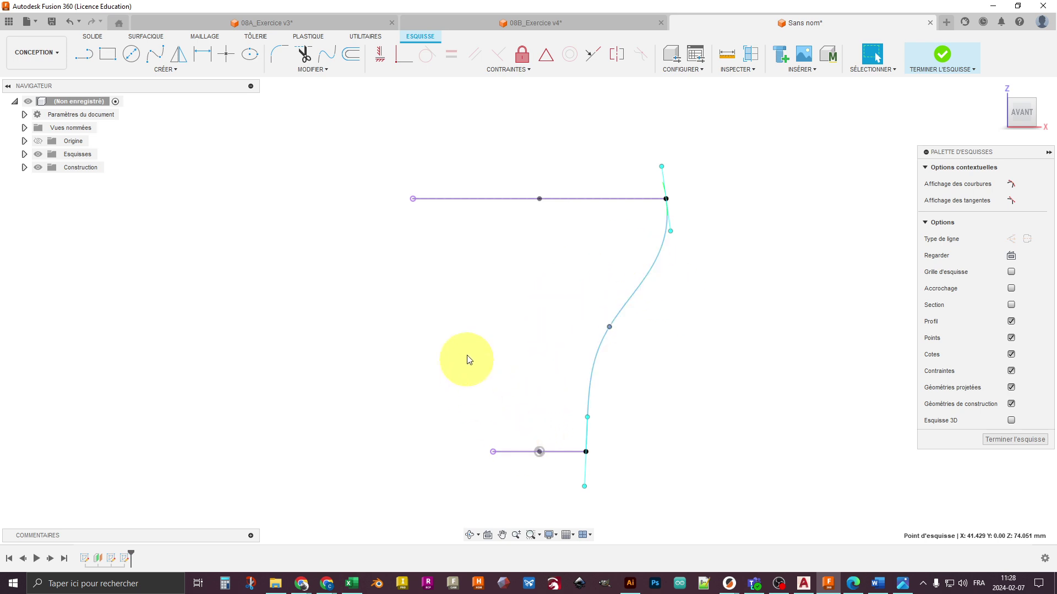
pyautogui.click(704, 376)
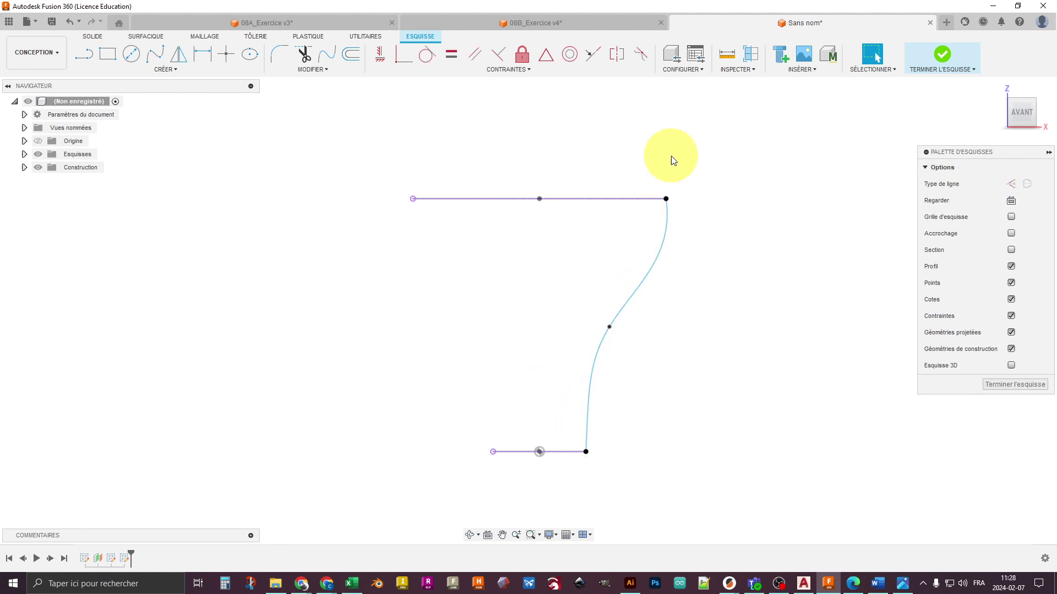
pyautogui.click(585, 420)
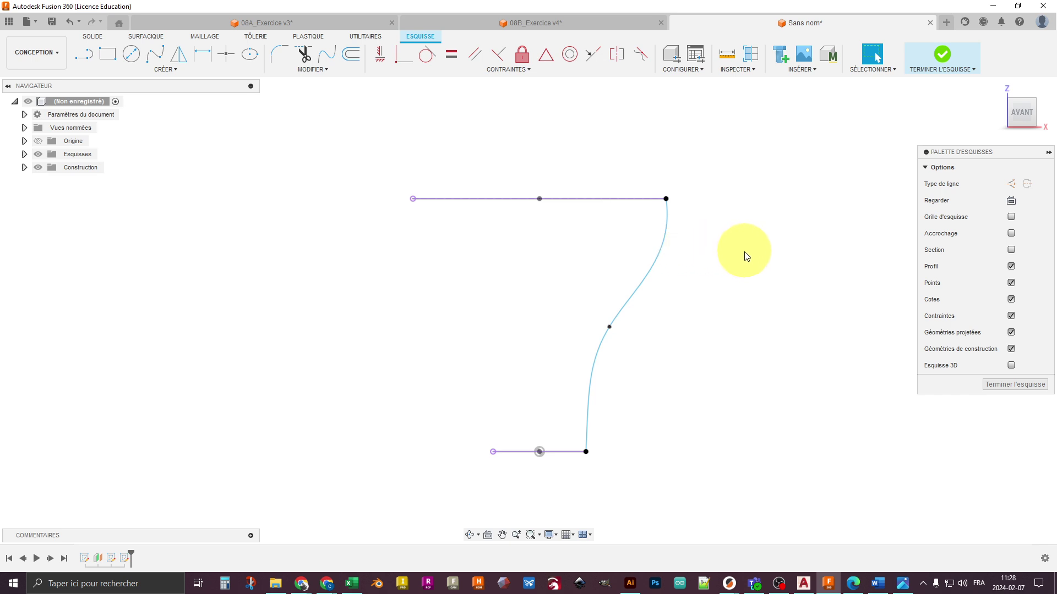
# Step: Draw a vertical line about 67 mm long beside the spline's upper end and convert it to a construction line
pyautogui.press('l')
pyautogui.click(708, 155)
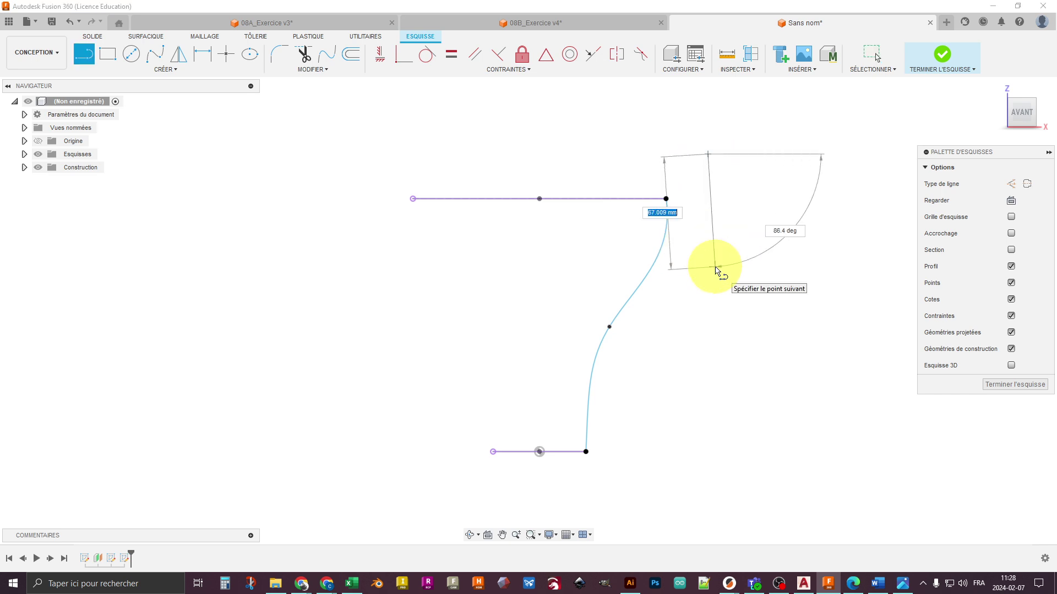
pyautogui.click(708, 267)
pyautogui.press('Escape')
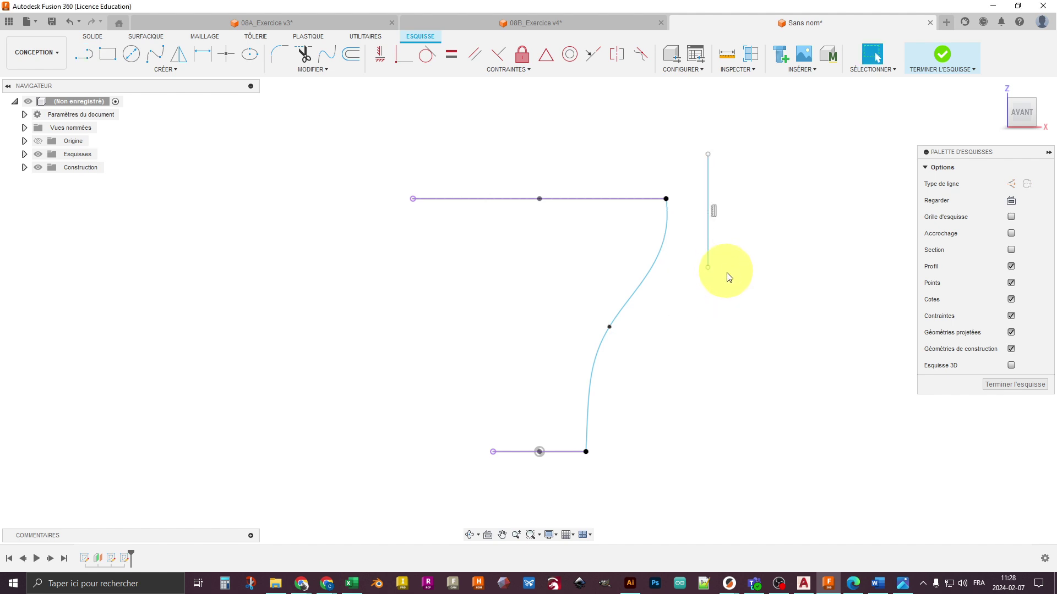
pyautogui.click(707, 245)
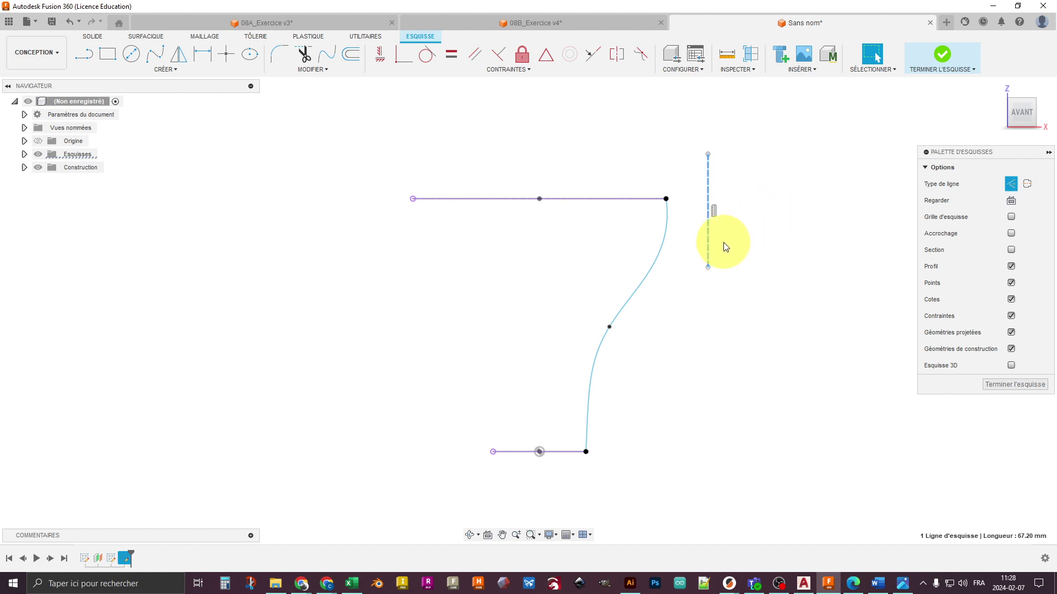
pyautogui.click(703, 248)
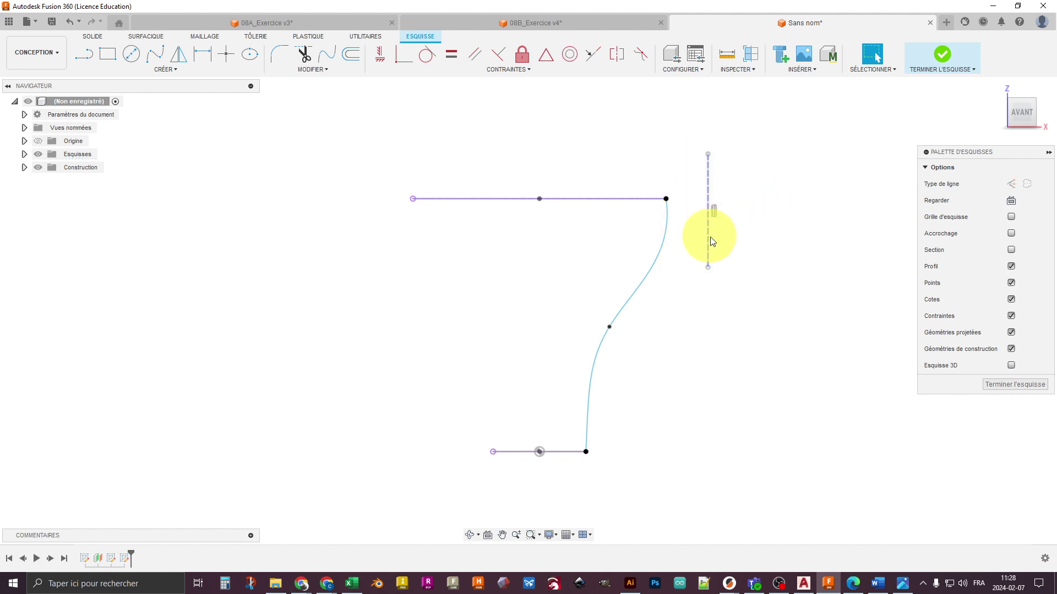
pyautogui.click(708, 220)
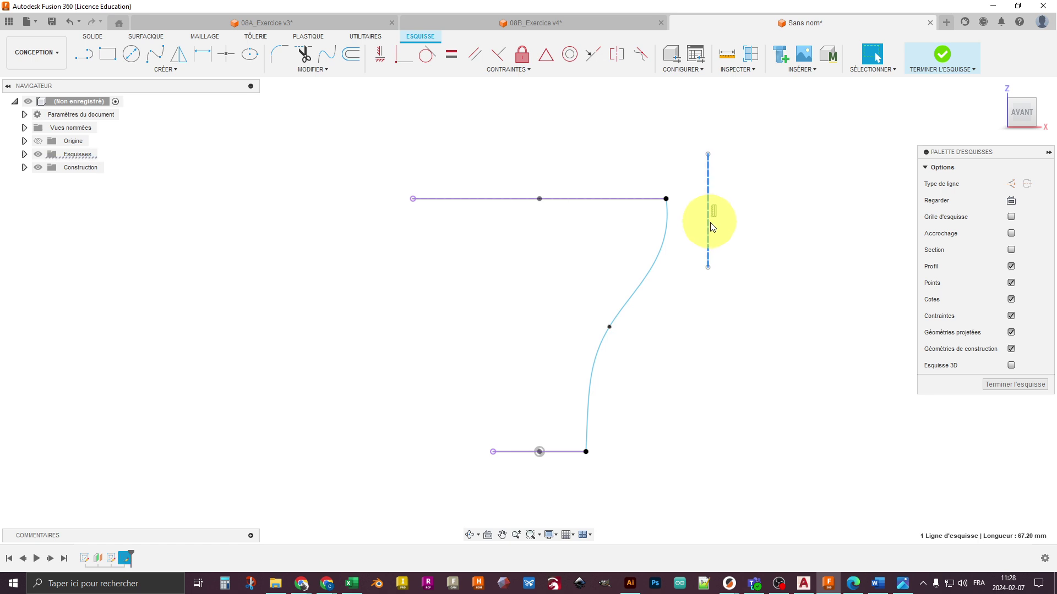
pyautogui.click(670, 137)
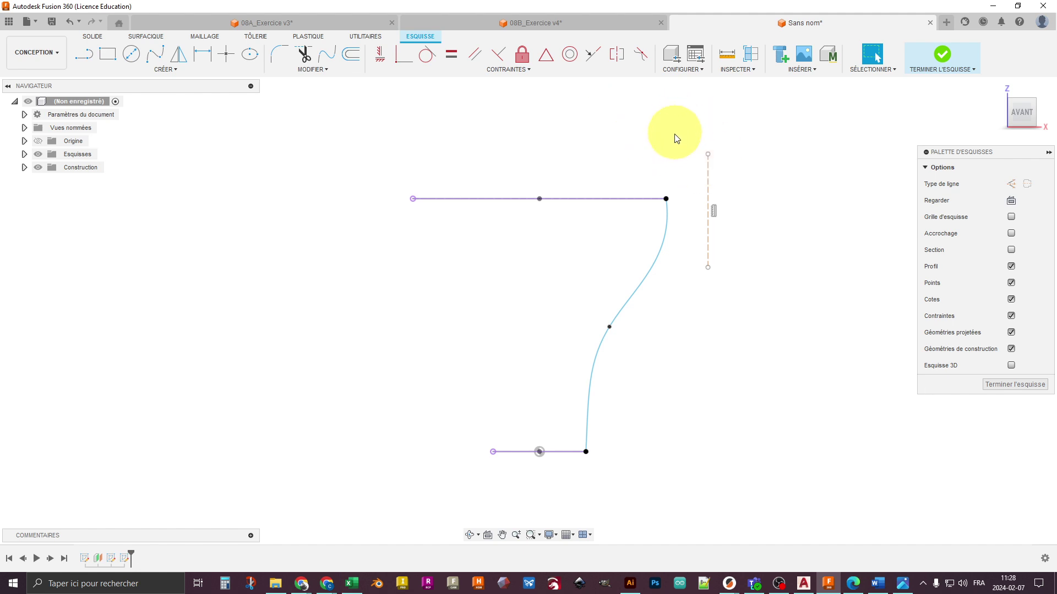
# Step: Apply a Midpoint constraint between the vertical construction line and the spline's upper endpoint
pyautogui.click(545, 55)
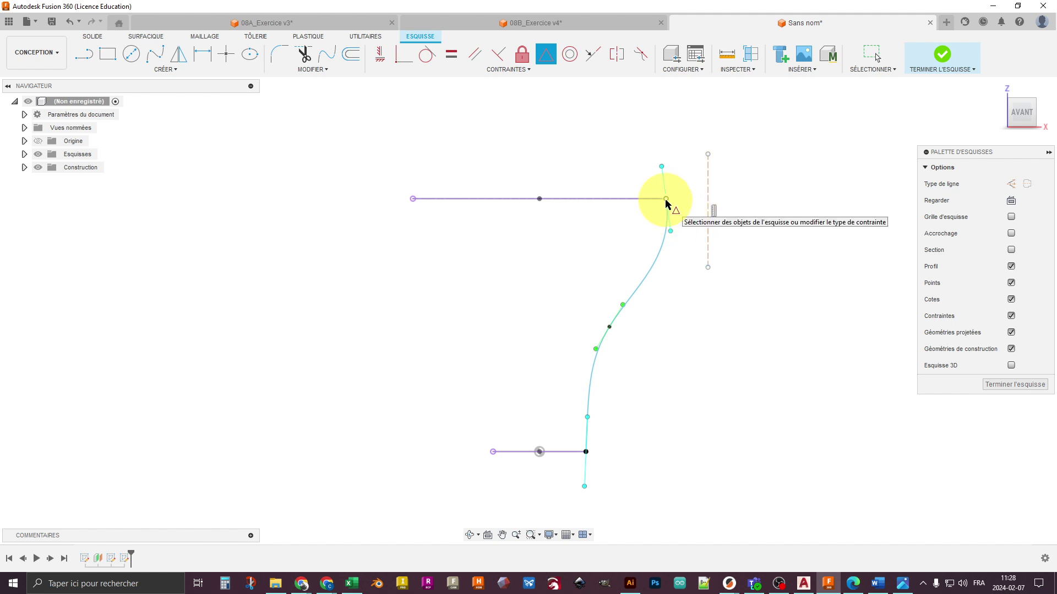
pyautogui.click(709, 216)
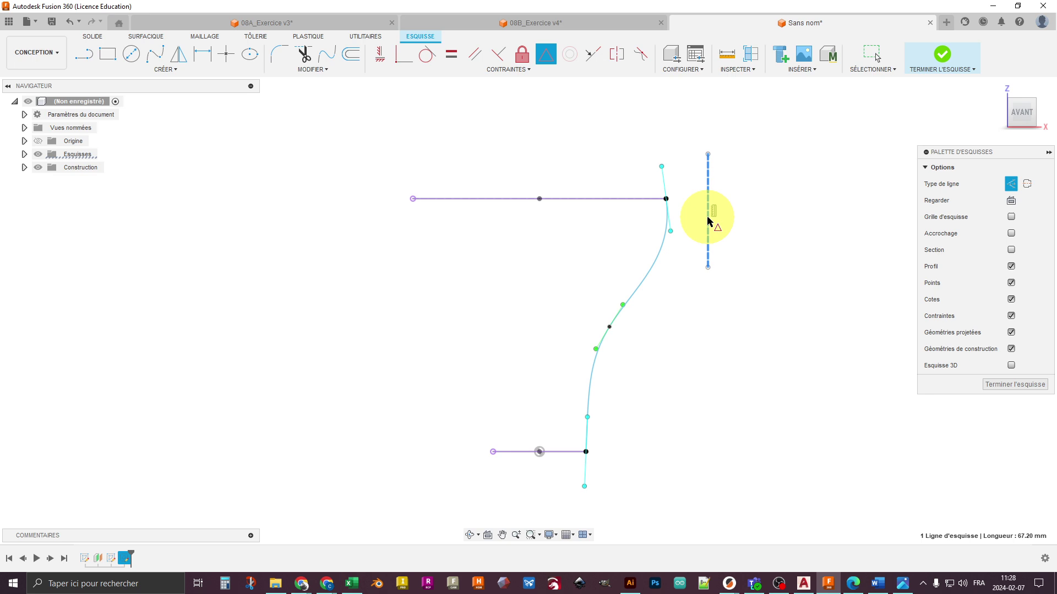
pyautogui.click(667, 199)
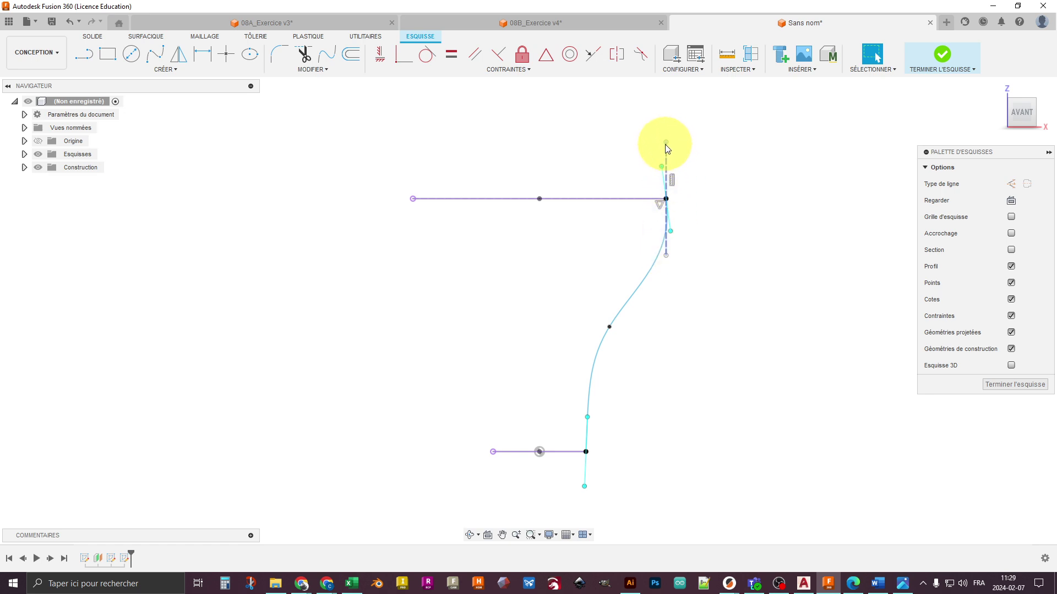
# Step: Tilt the spline's upper tangent handle further away from the vertical construction line, to about 46.5 mm long
pyautogui.click(659, 167)
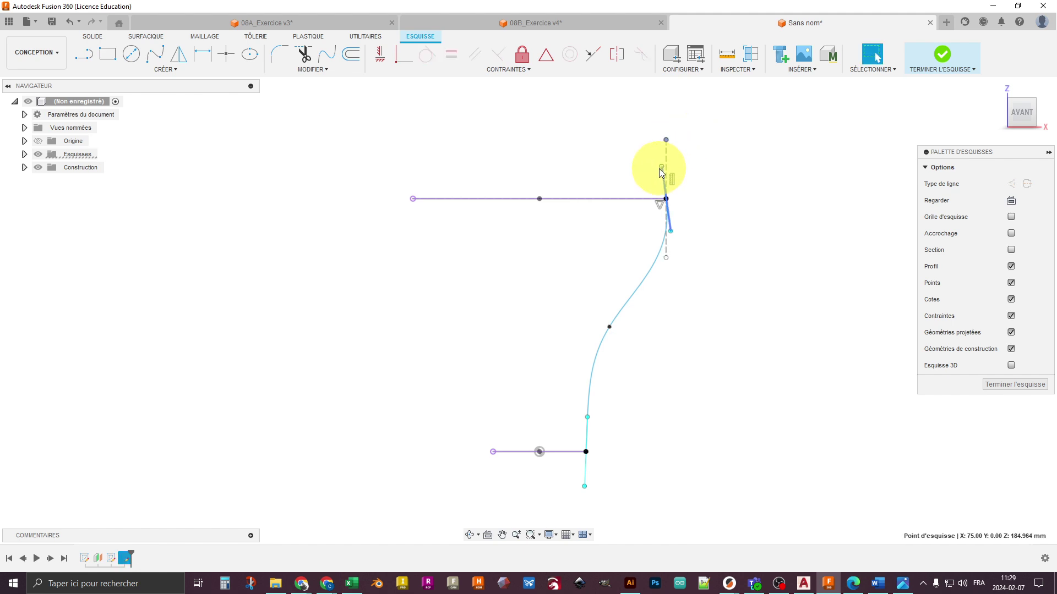
pyautogui.moveTo(674, 167)
pyautogui.mouseDown()
pyautogui.moveTo(684, 160)
pyautogui.moveTo(659, 163)
pyautogui.moveTo(659, 173)
pyautogui.mouseUp()
pyautogui.click(693, 145)
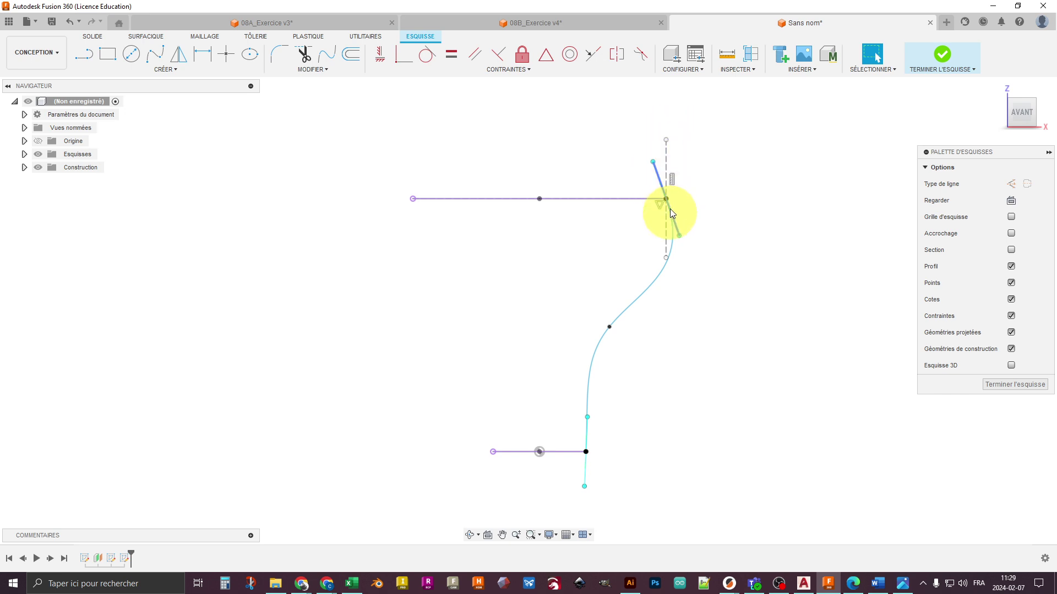
# Step: Try to apply a Horizontal/Vertical constraint to the upper tangent handle and the construction line together
pyautogui.click(657, 174)
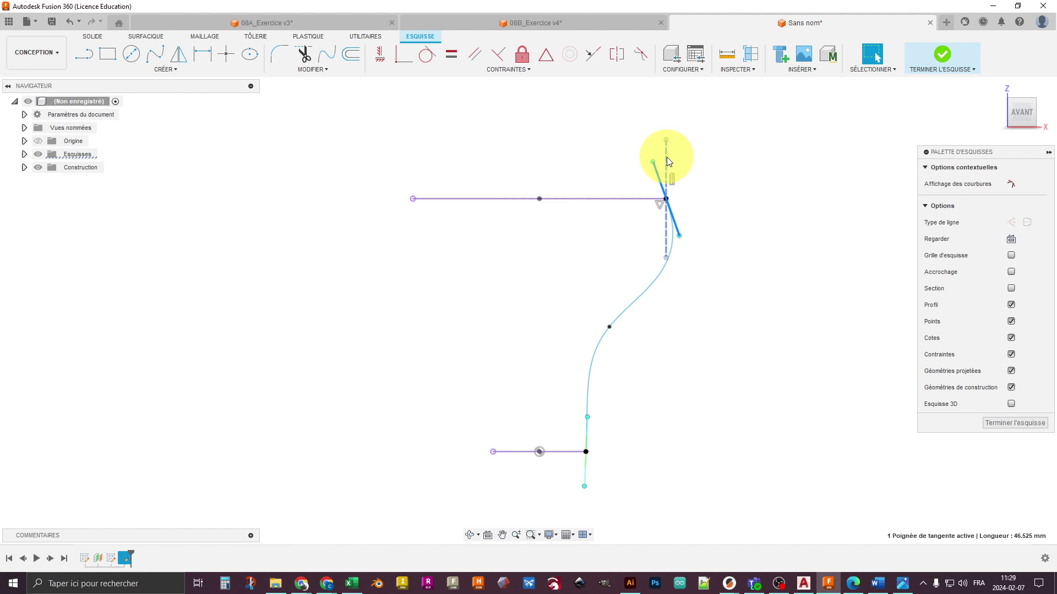
pyautogui.keyDown('shift'); pyautogui.click(667, 160); pyautogui.keyUp('shift')
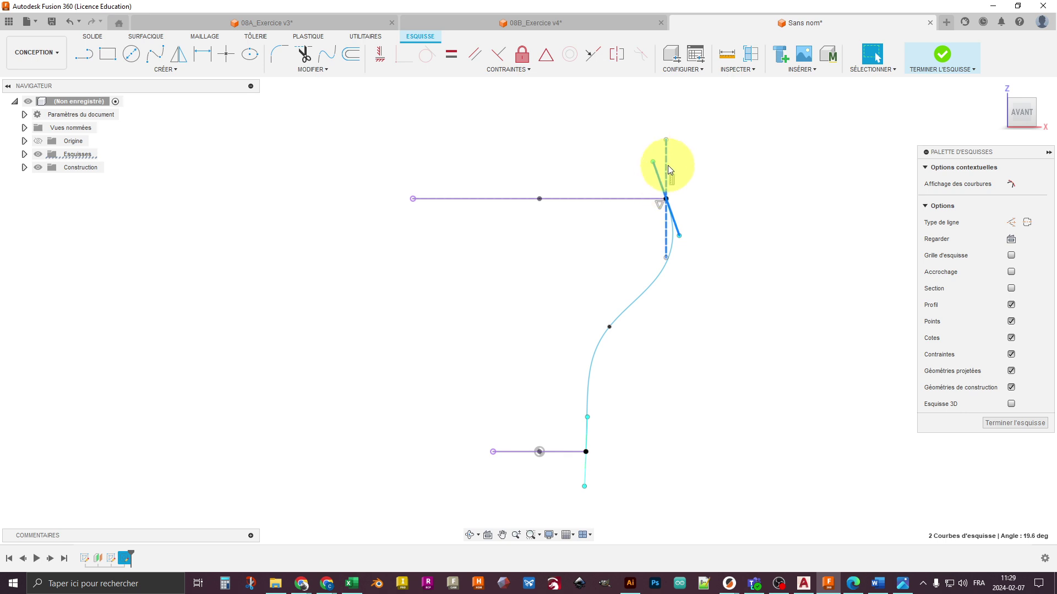
pyautogui.click(383, 55)
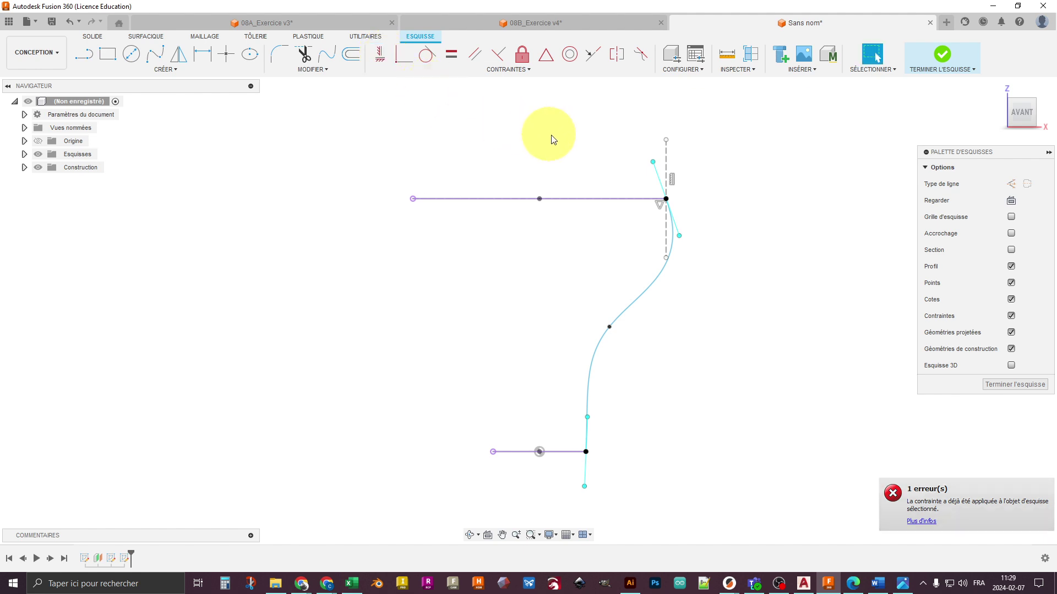
# Step: Make the spline's upper tangent handle collinear with the vertical construction line
pyautogui.click(601, 59)
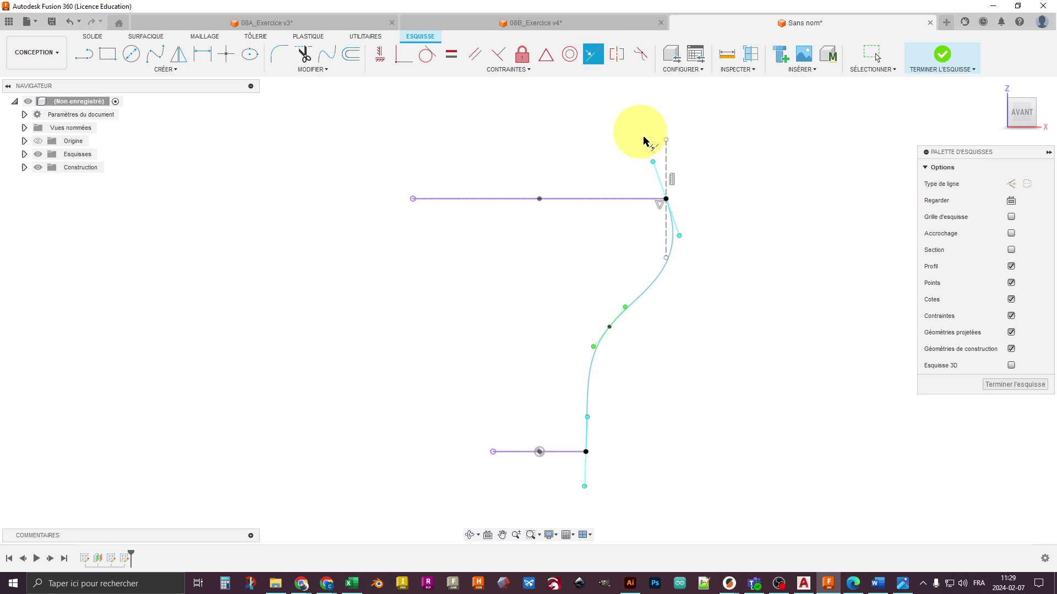
pyautogui.click(655, 175)
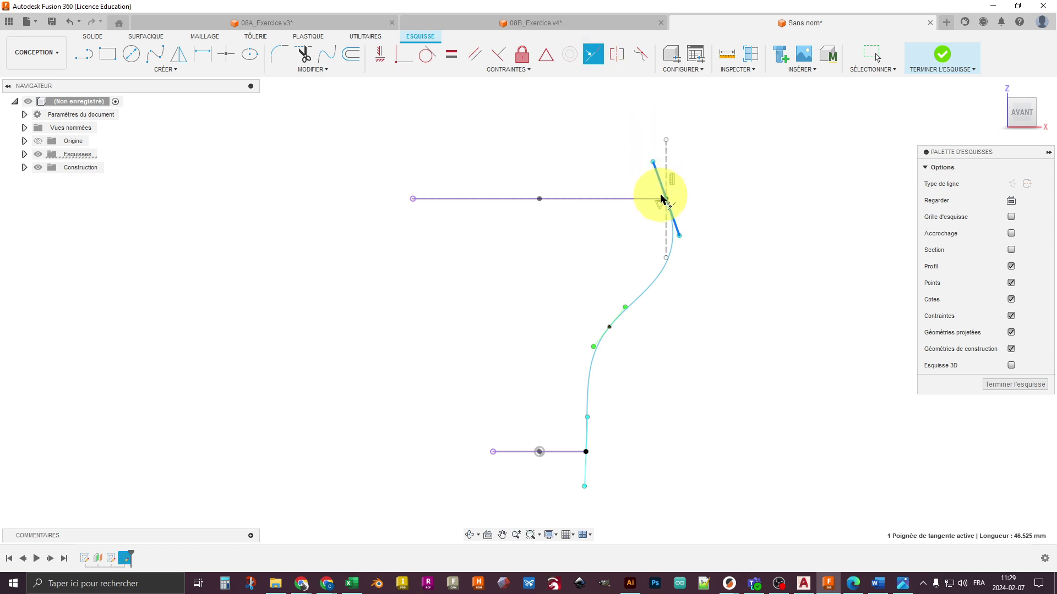
pyautogui.click(665, 157)
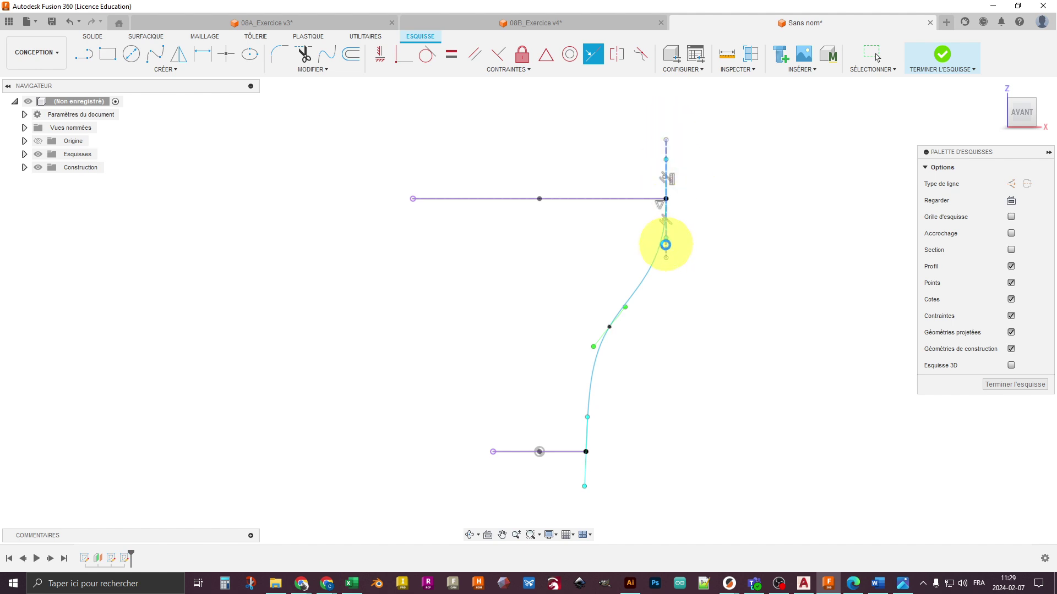
# Step: Lengthen the spline's upper tangent handle slightly along the vertical construction line
pyautogui.press('Escape')
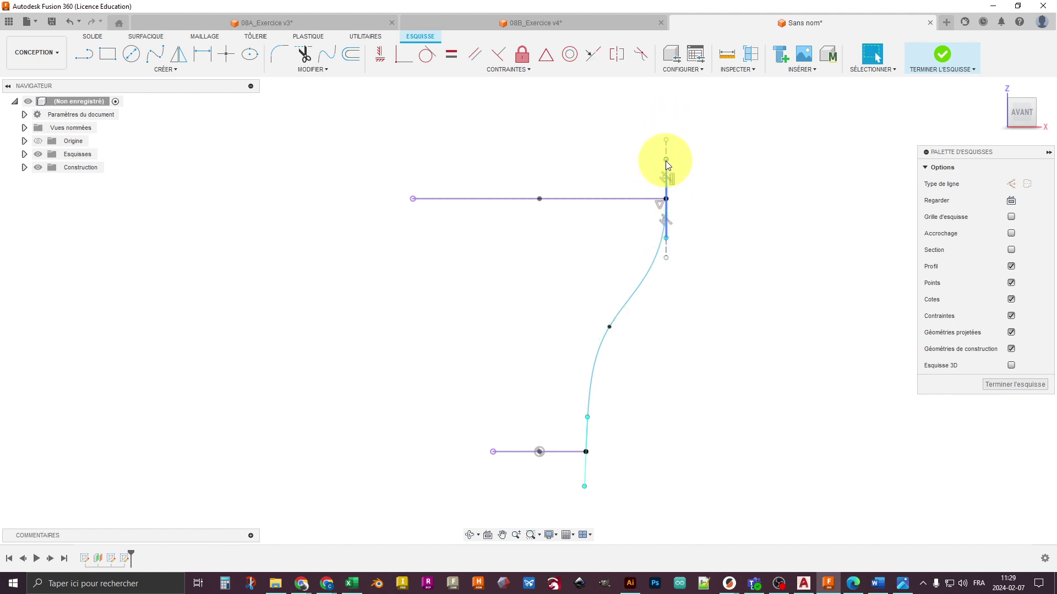
pyautogui.click(667, 159)
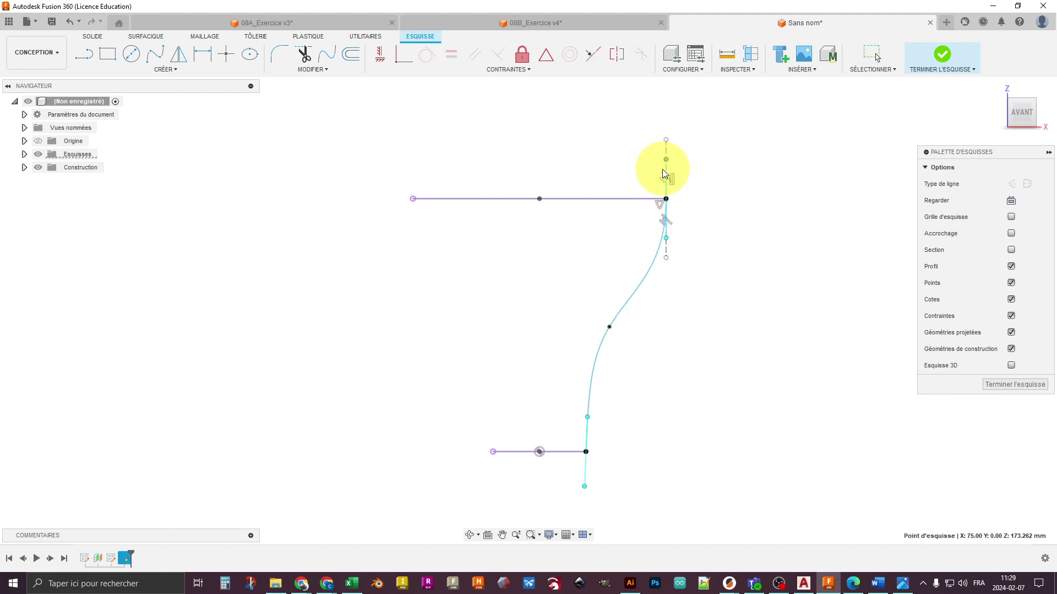
pyautogui.moveTo(667, 248); pyautogui.dragTo(673, 226)
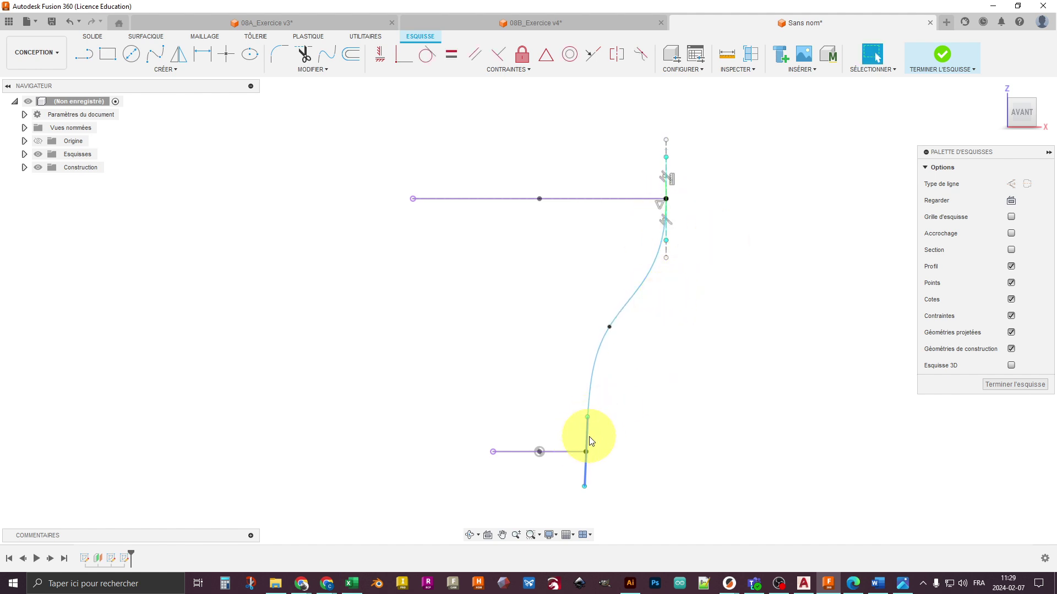
# Step: Draw a vertical construction line about 44 mm long beside the spline's lower endpoint
pyautogui.press('l')
pyautogui.moveTo(613, 436); pyautogui.dragTo(620, 370, button='middle')
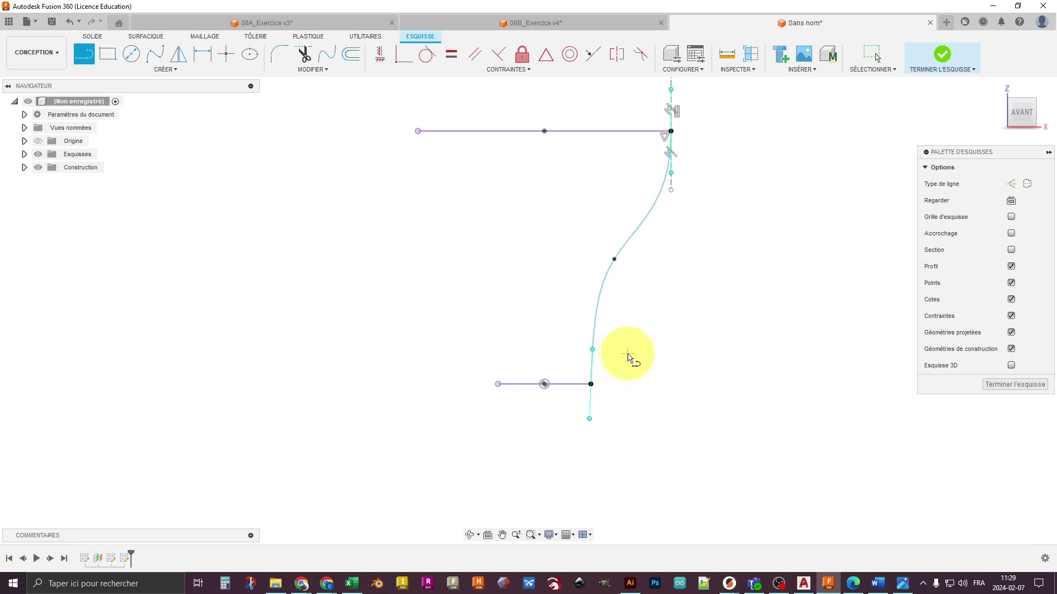
pyautogui.click(628, 353)
pyautogui.click(627, 428)
pyautogui.press('Escape')
pyautogui.click(629, 407)
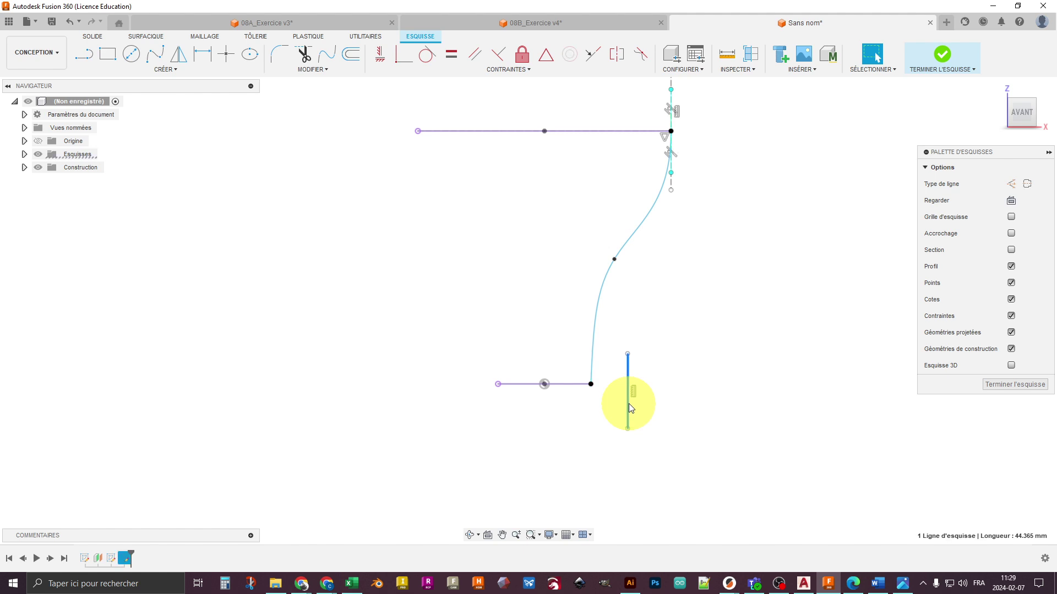
pyautogui.press('x')
pyautogui.click(671, 370)
pyautogui.click(629, 390)
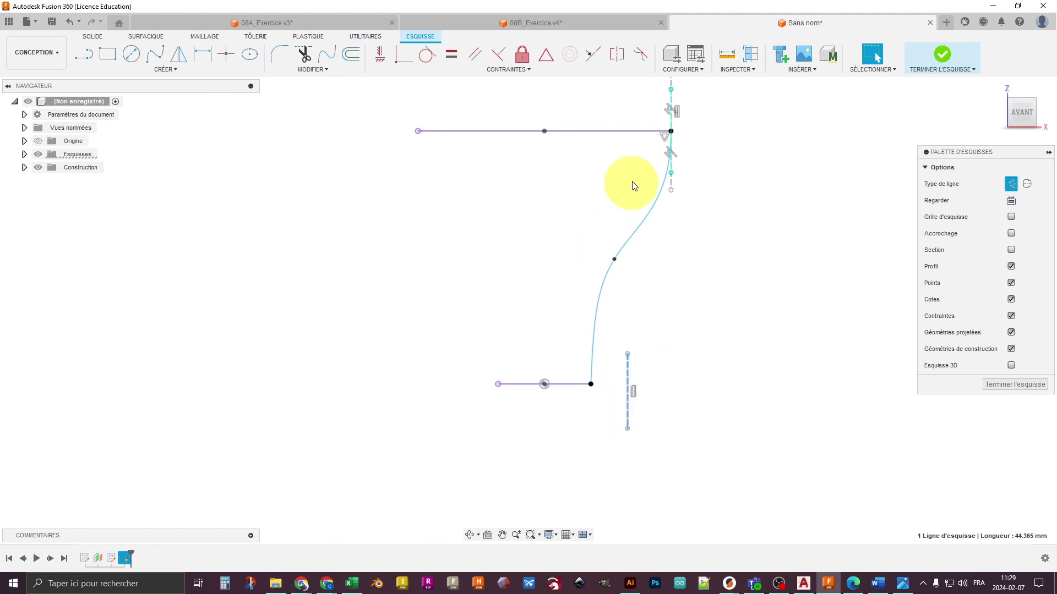
# Step: Apply a Midpoint constraint between the new construction line and the spline's lower endpoint
pyautogui.click(545, 53)
pyautogui.click(592, 383)
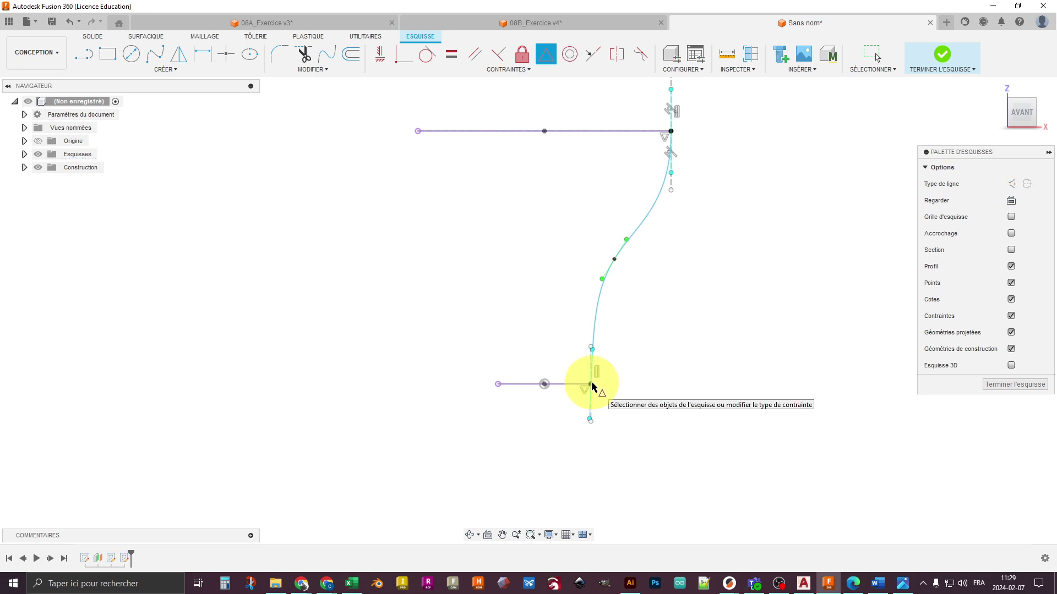
pyautogui.press('Escape')
# Step: Tilt the spline's lower tangent handle off the lower construction line and make the two collinear
pyautogui.scroll(1, 606, 394)
pyautogui.scroll(2, 606, 394)
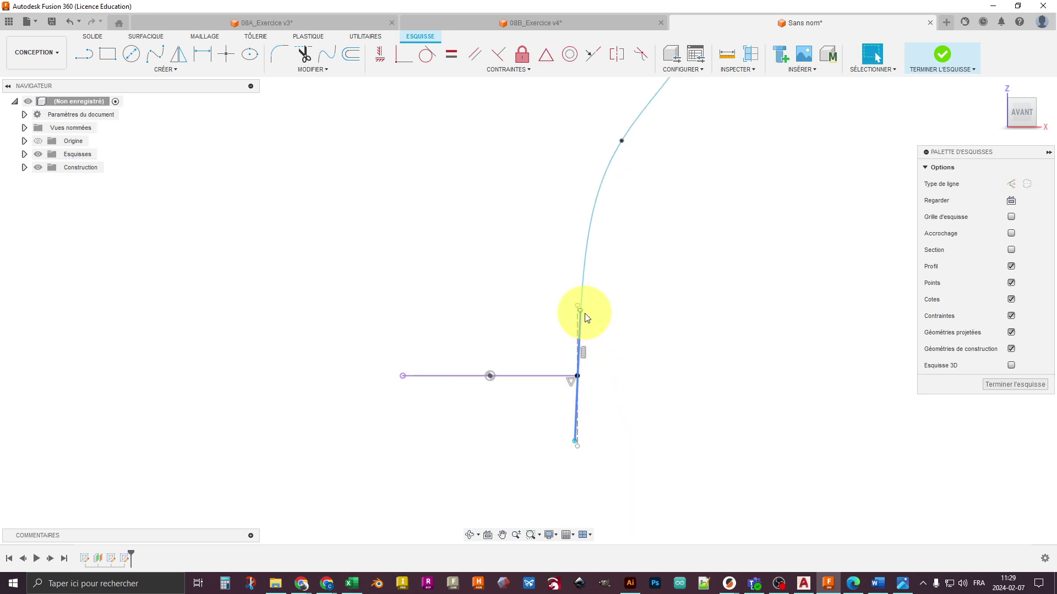
pyautogui.moveTo(579, 309); pyautogui.dragTo(597, 319)
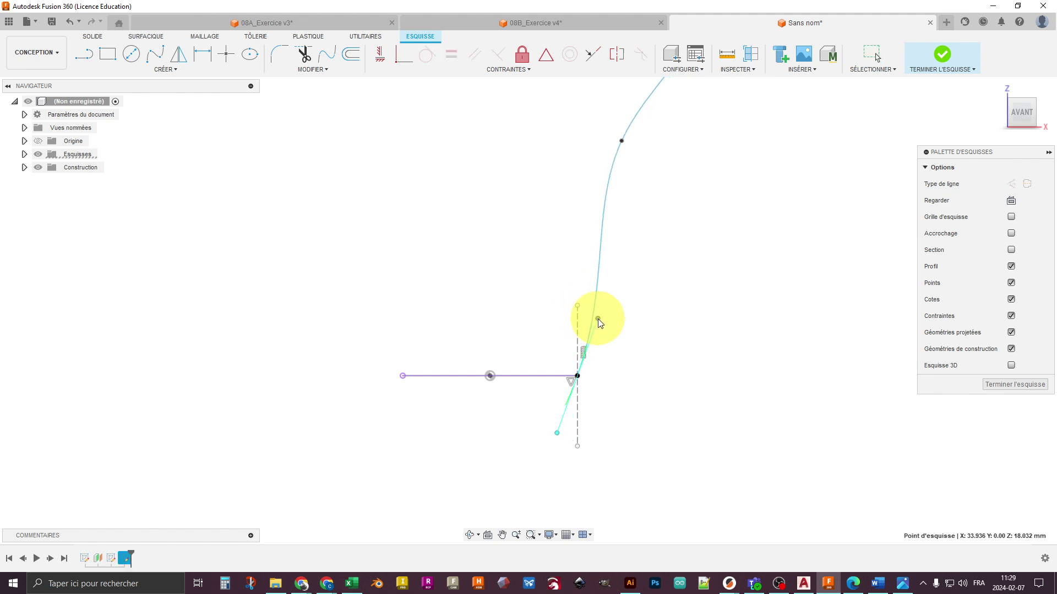
pyautogui.click(596, 53)
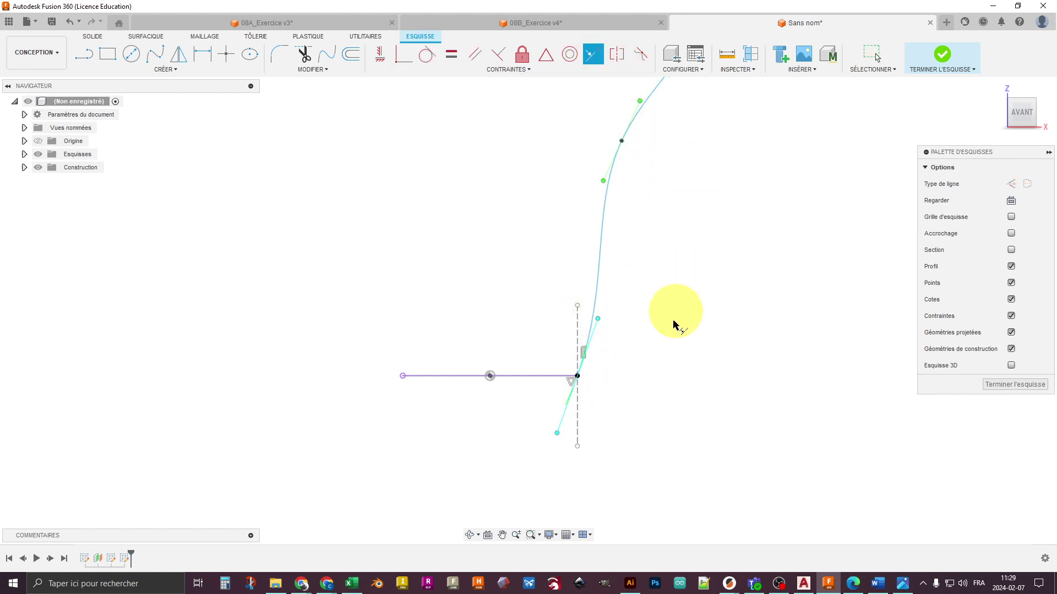
pyautogui.click(566, 416)
pyautogui.scroll(-4, 641, 374)
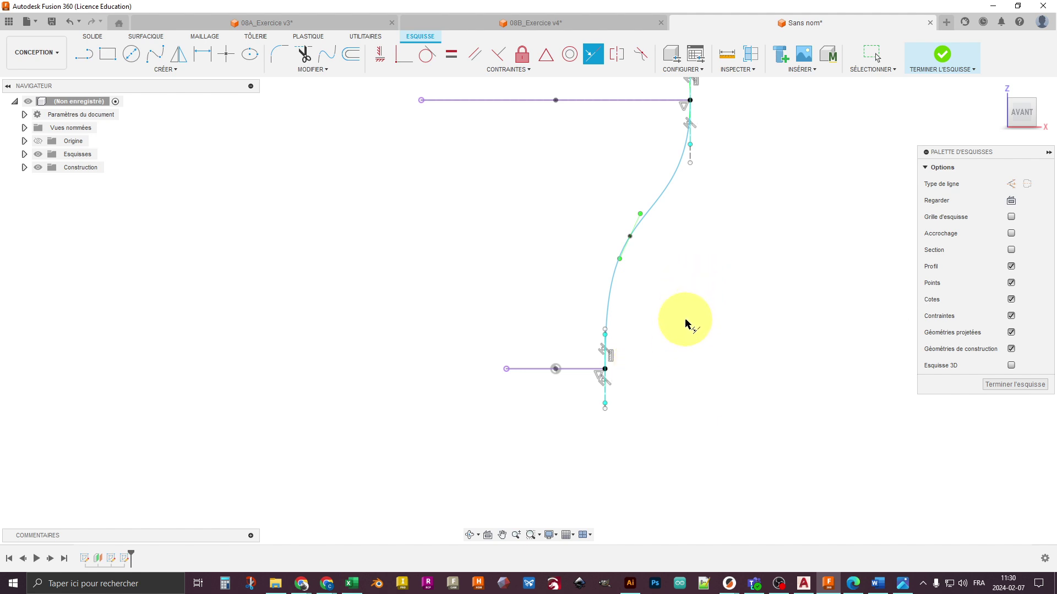
pyautogui.press('Escape')
# Step: Move the spline's middle point freehand to about X 43 mm, Z 72 mm to adjust the curve
pyautogui.click(632, 236)
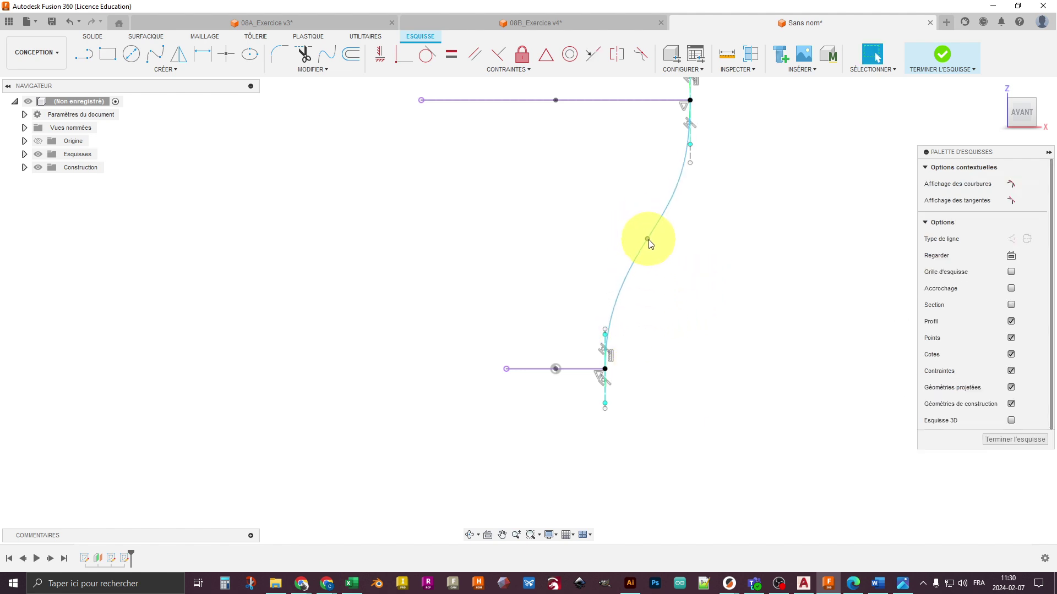
pyautogui.moveTo(627, 235); pyautogui.dragTo(635, 240)
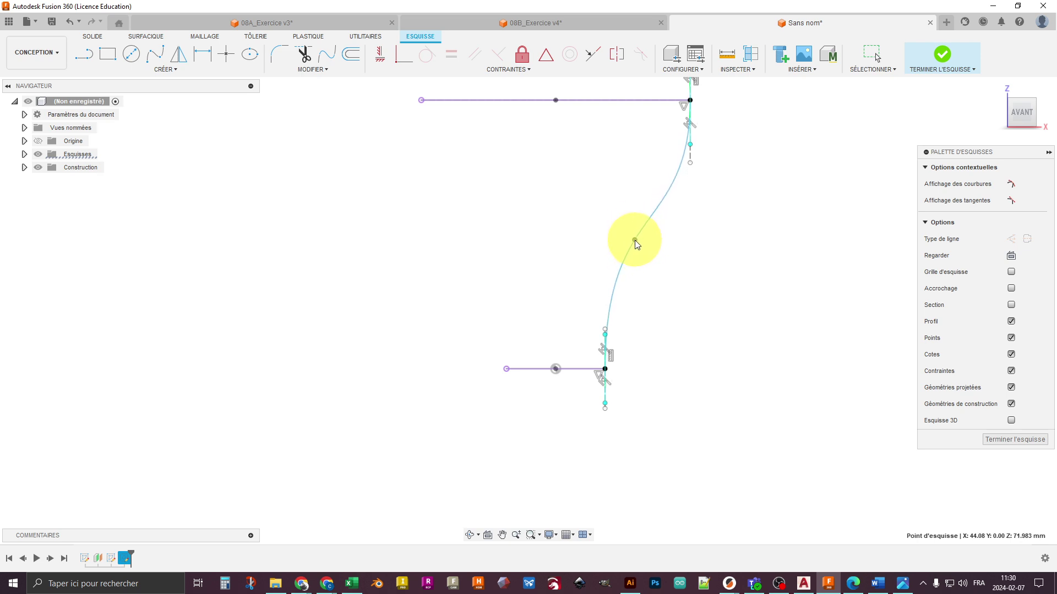
pyautogui.moveTo(658, 236); pyautogui.dragTo(656, 300, button='middle')
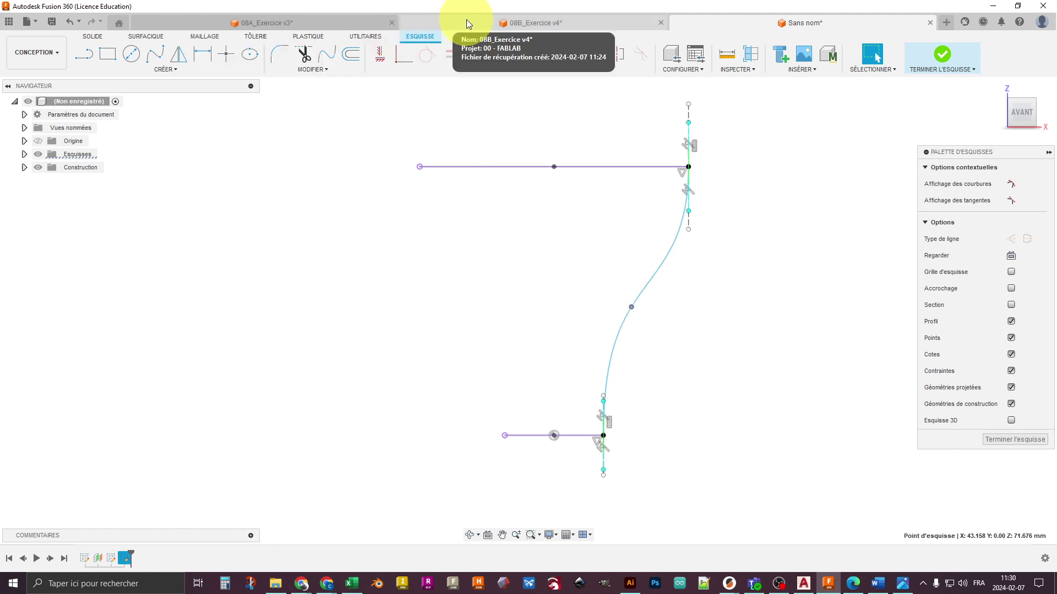
# Step: Open the spline profile sketch of the 08B_Exercice v4 design to examine its dimensions, and return to the unsaved design
pyautogui.click(441, 21)
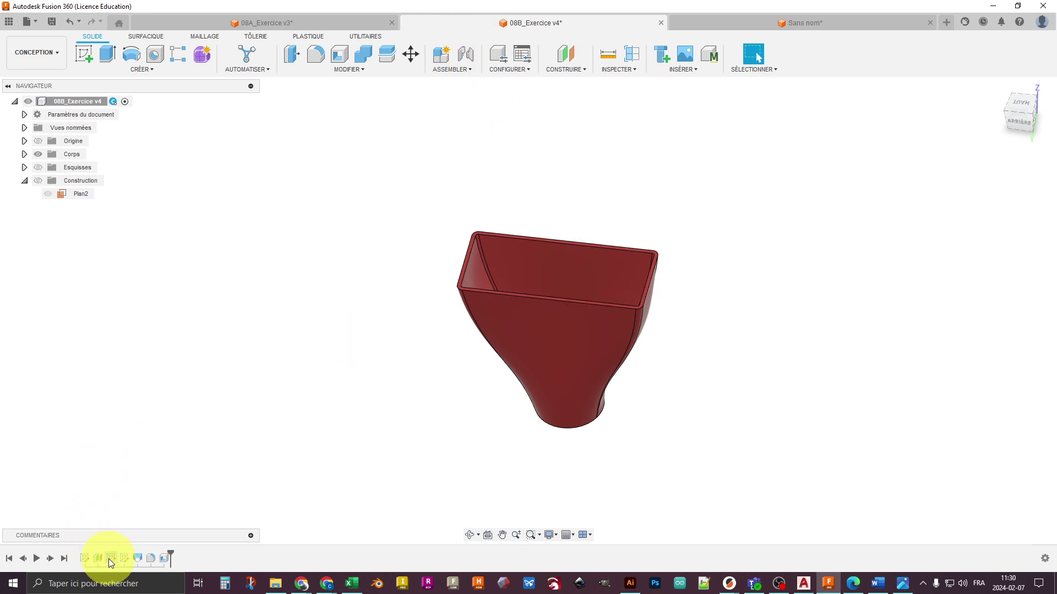
pyautogui.rightClick(126, 559)
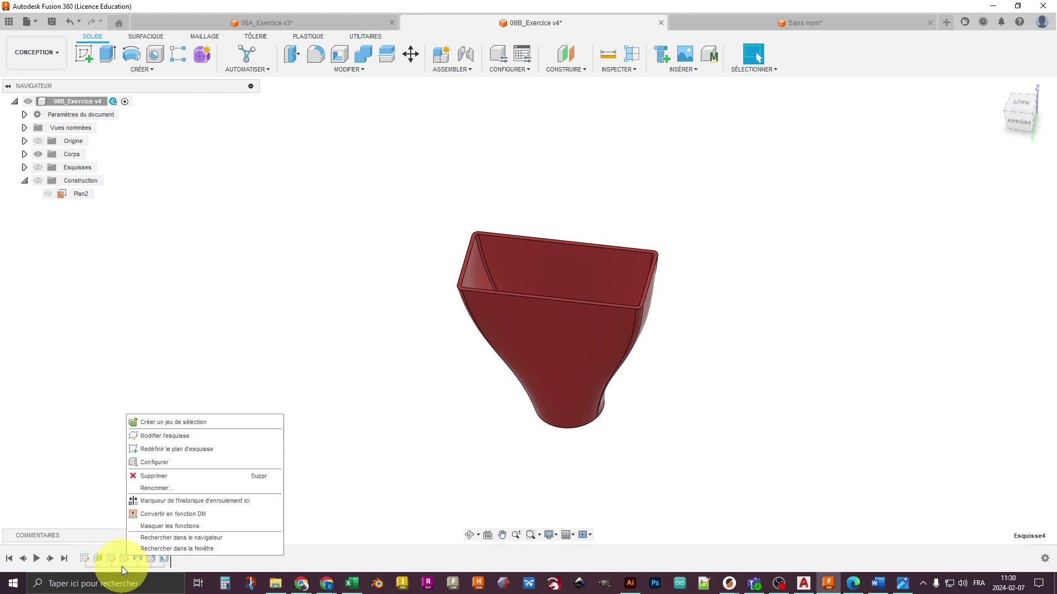
pyautogui.click(125, 558)
pyautogui.rightClick(125, 559)
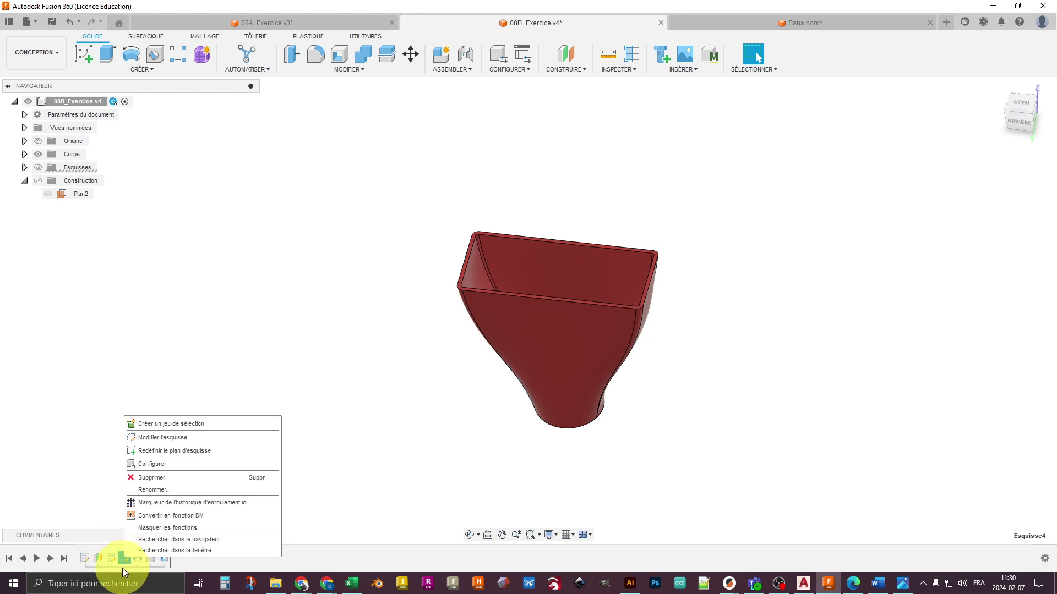
pyautogui.click(203, 440)
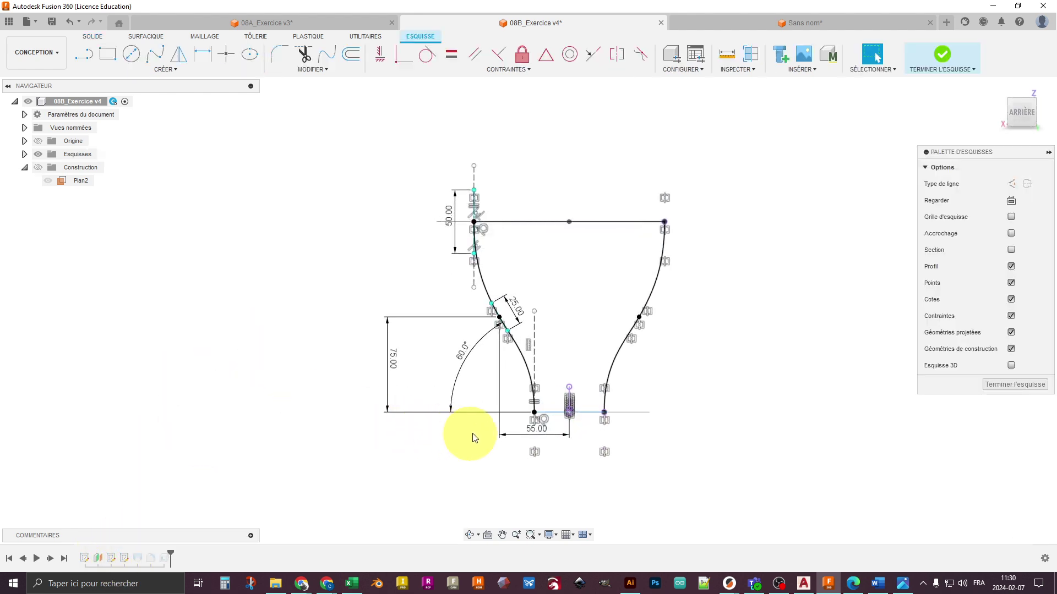
pyautogui.scroll(3, 491, 432)
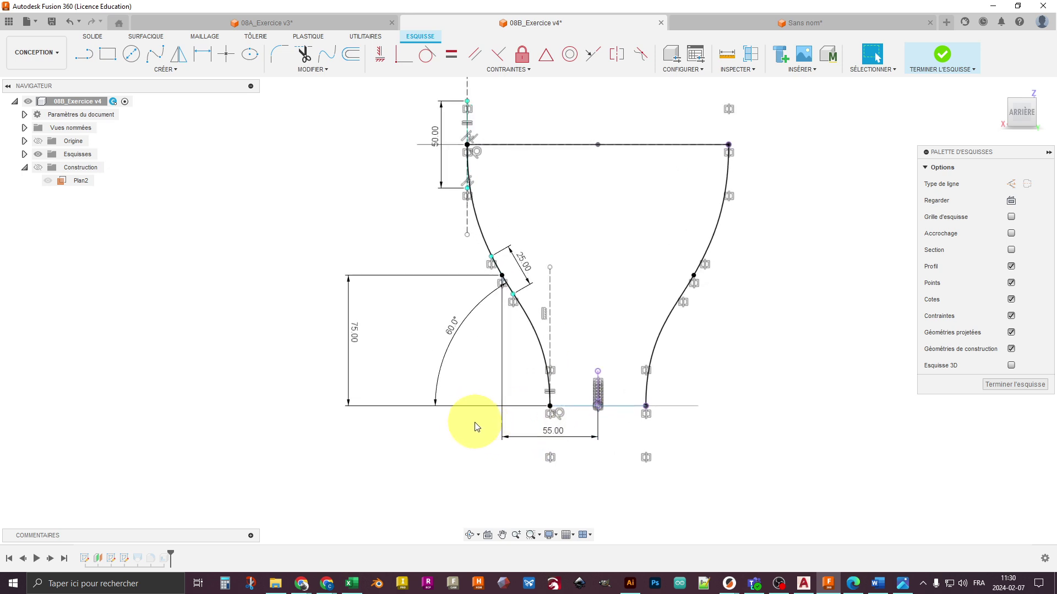
pyautogui.moveTo(433, 441); pyautogui.dragTo(394, 470, button='middle')
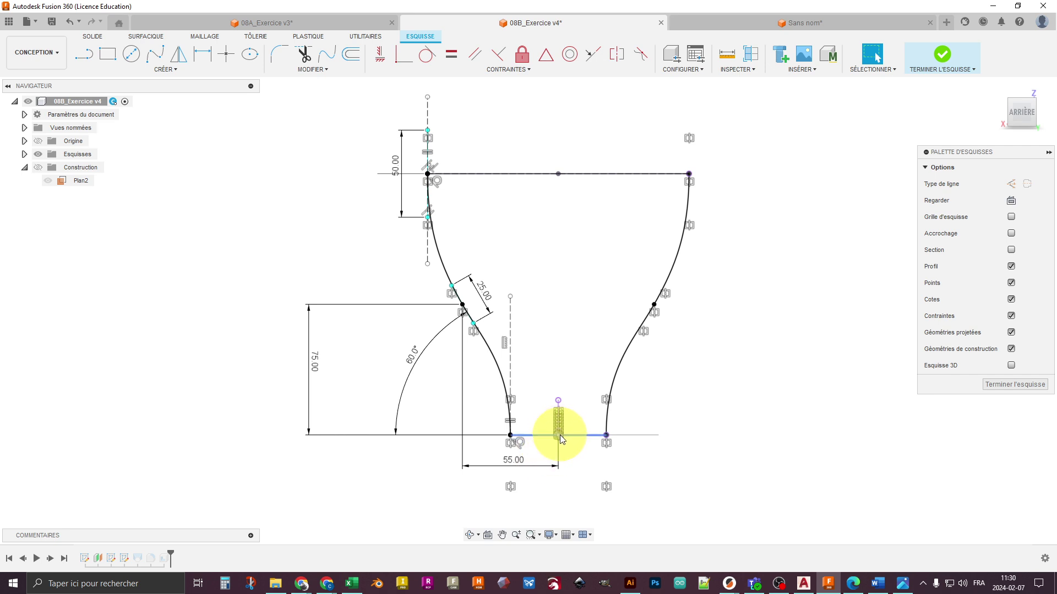
pyautogui.click(685, 21)
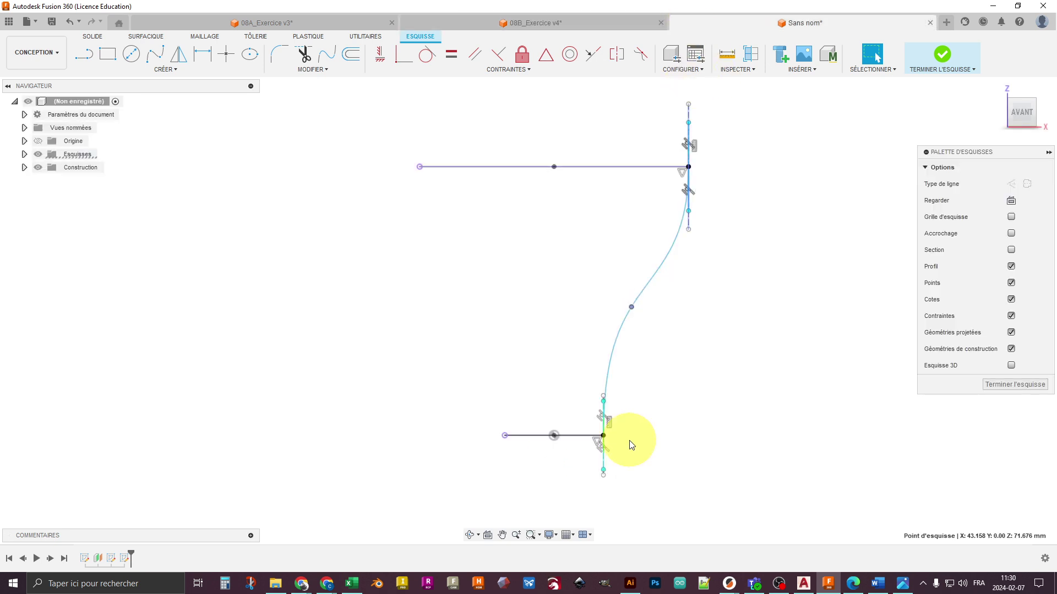
pyautogui.press('d')
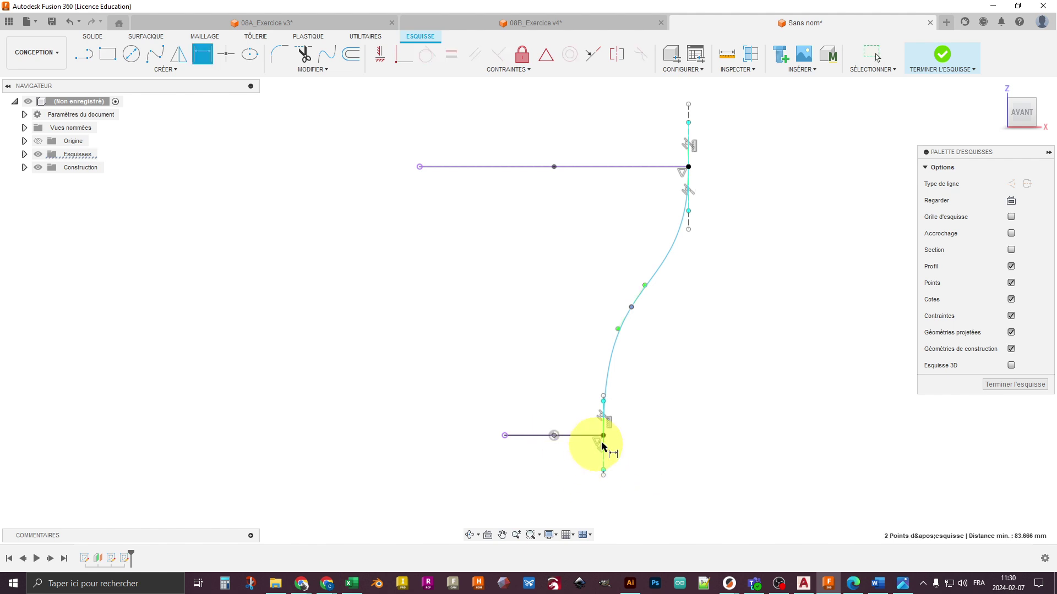
pyautogui.click(603, 435)
pyautogui.click(631, 307)
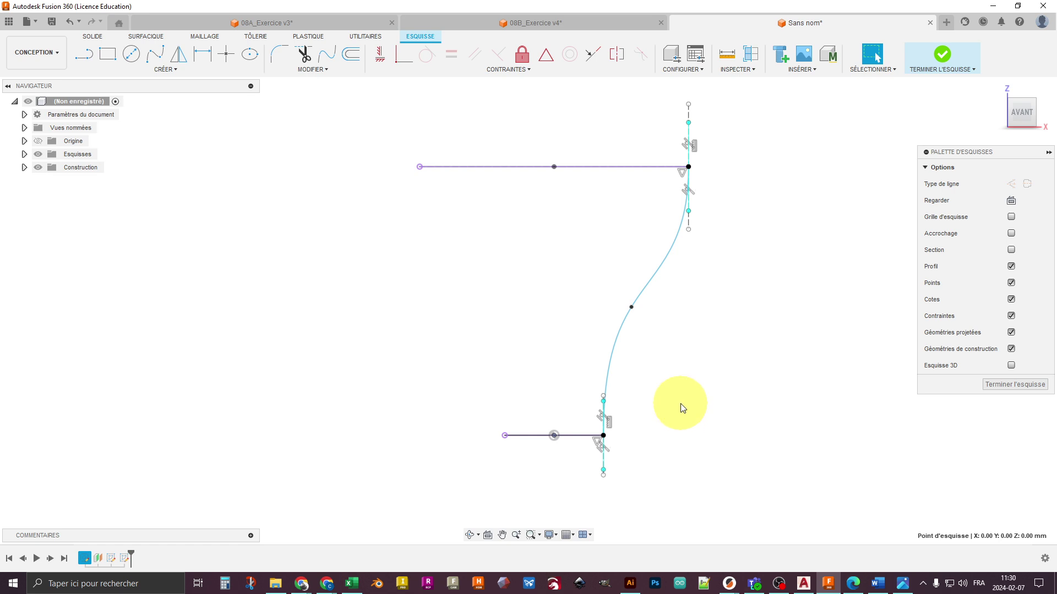
# Step: Dimension the vertical distance from the origin to the spline's middle point as 75 mm
pyautogui.press('d')
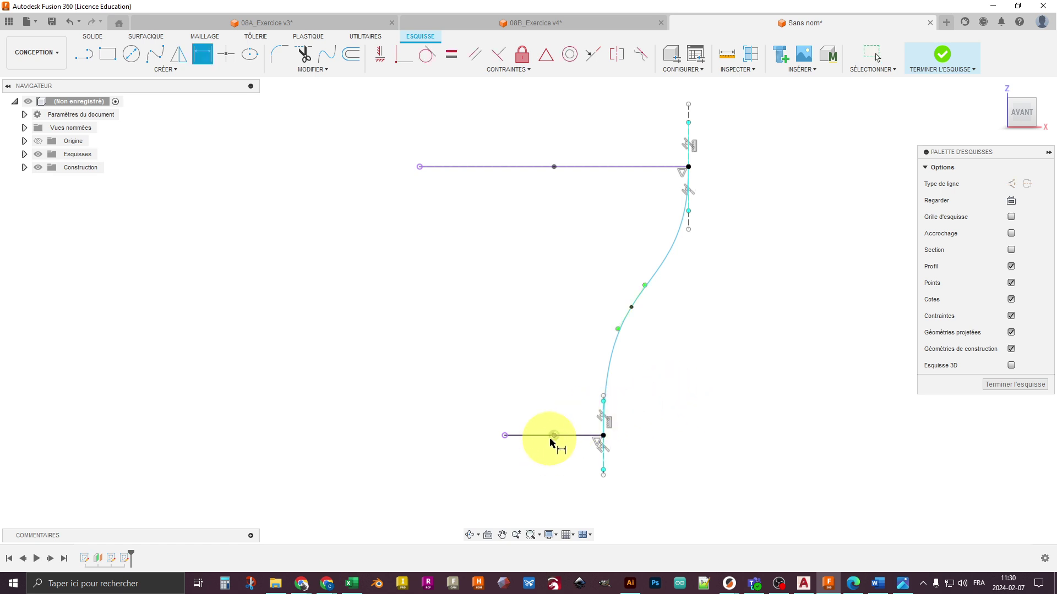
pyautogui.click(633, 307)
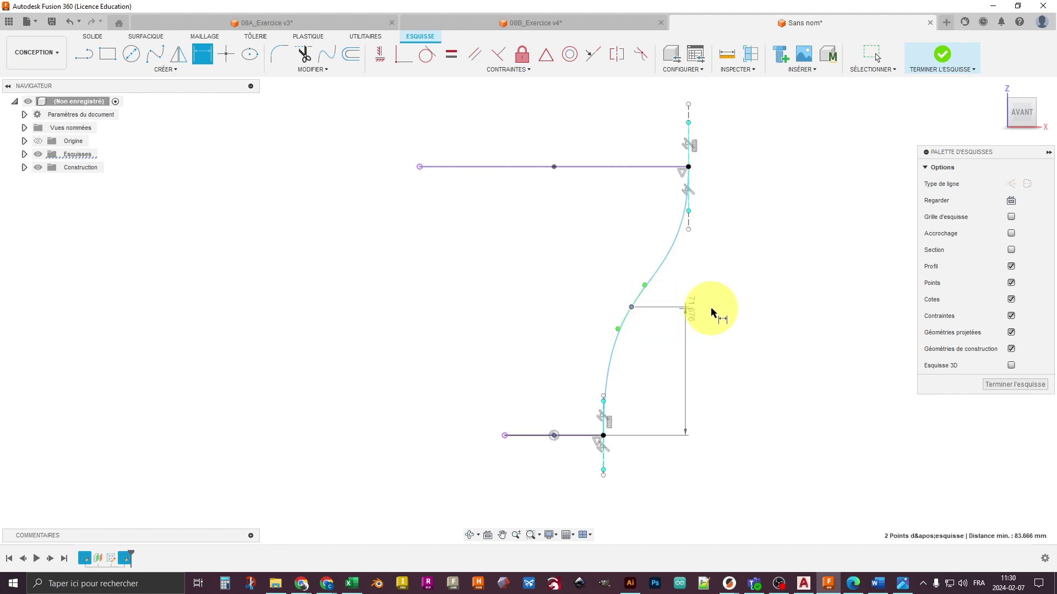
pyautogui.click(740, 329)
pyautogui.press('Return')
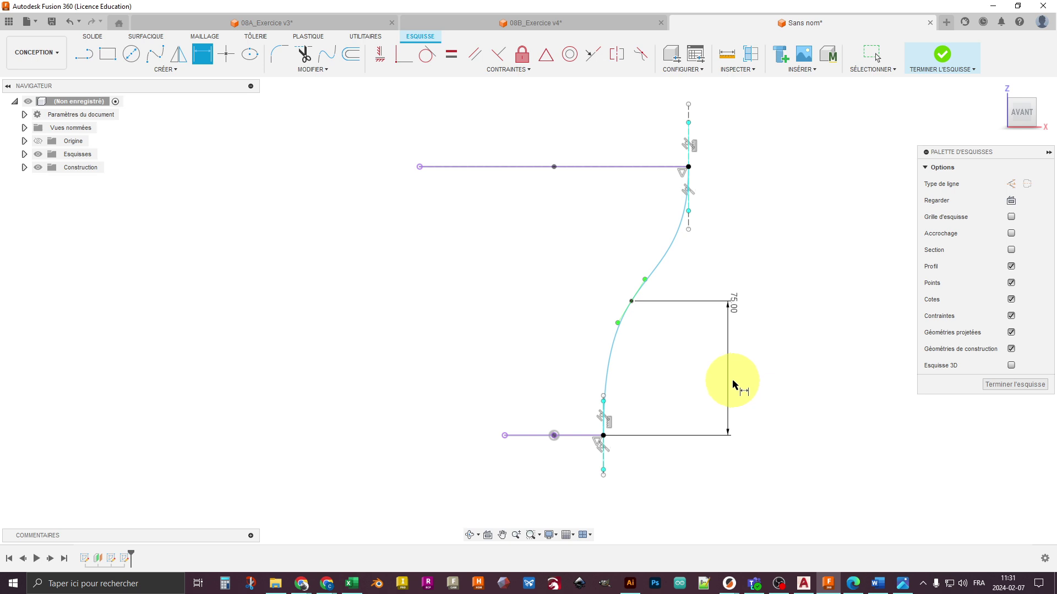
pyautogui.press('Escape')
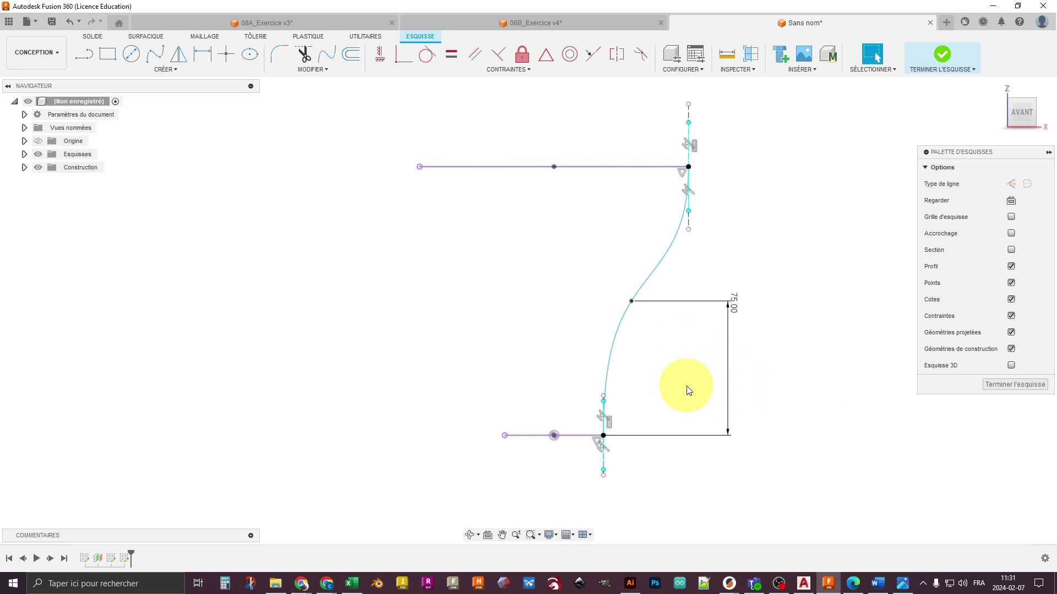
# Step: Dimension the horizontal distance from the origin to the spline's middle point as 55 mm
pyautogui.press('d')
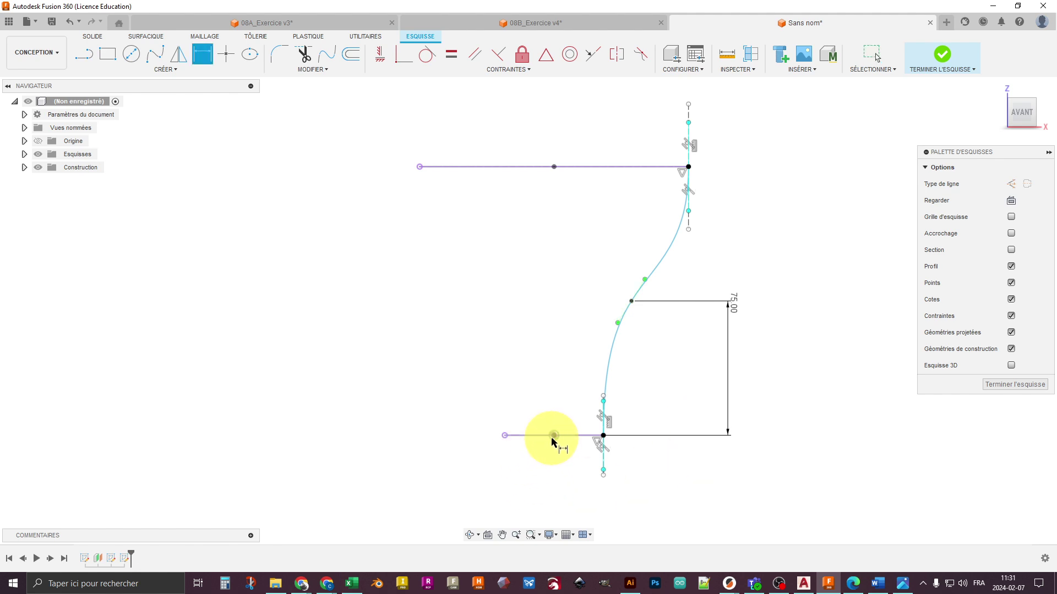
pyautogui.click(632, 301)
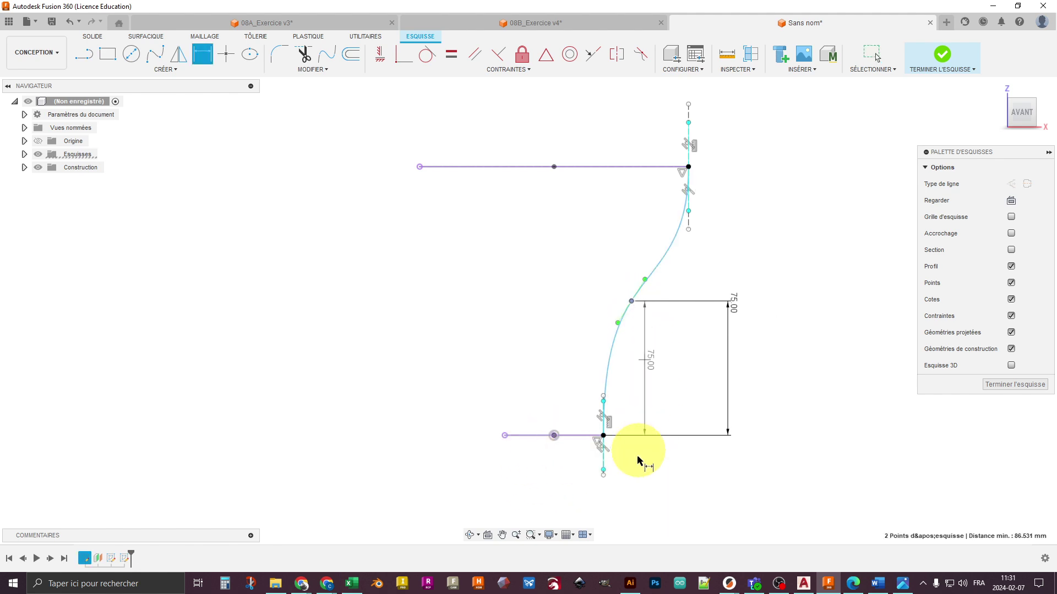
pyautogui.click(618, 521)
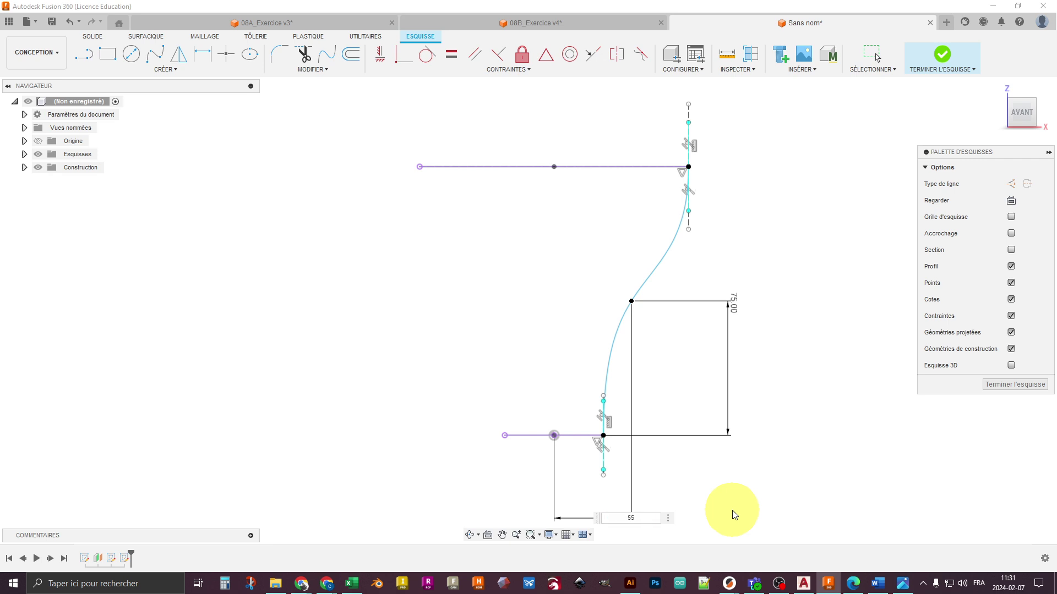
pyautogui.press('Return')
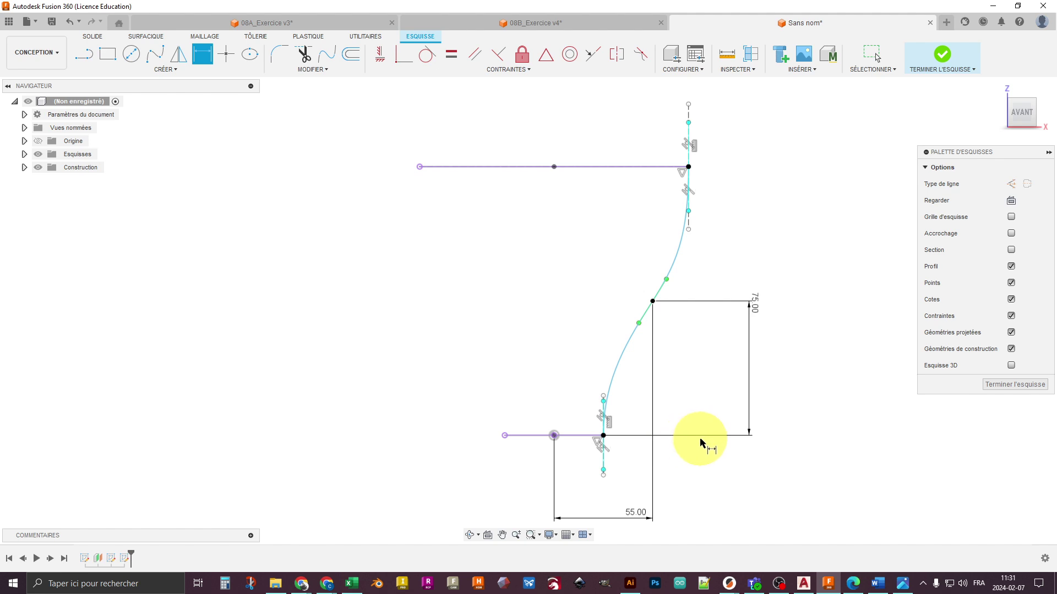
pyautogui.press('Escape')
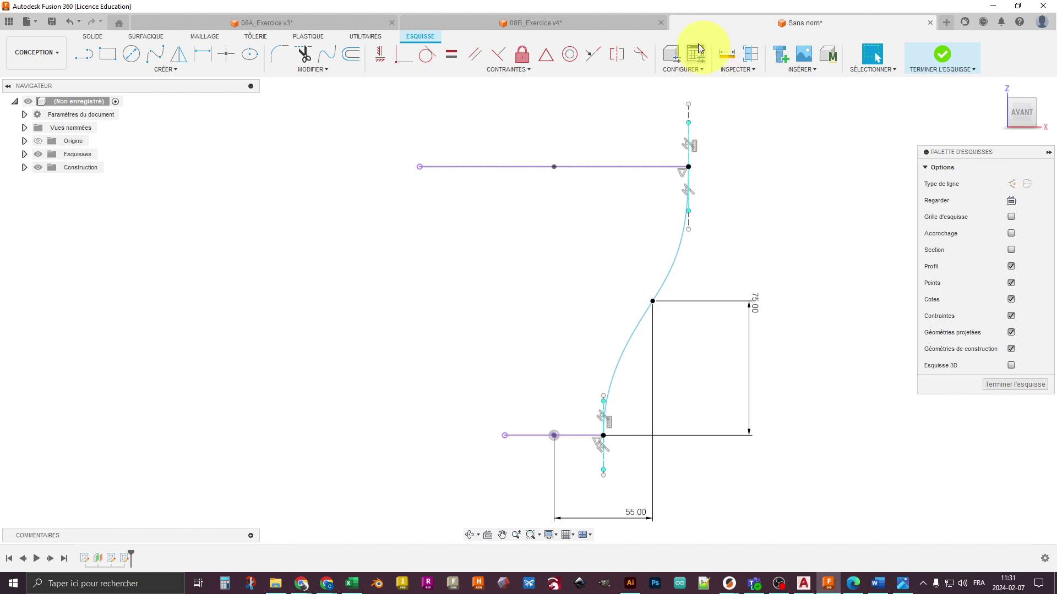
# Step: Dimension the angle between the tangent handle at the spline's middle point and the projected base line as 60°
pyautogui.click(551, 25)
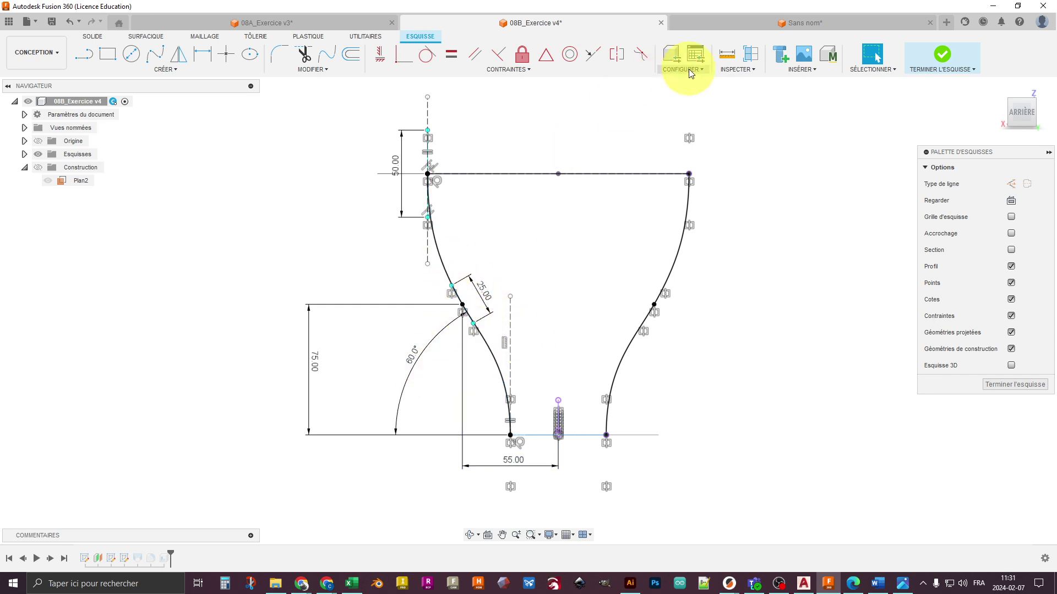
pyautogui.click(699, 28)
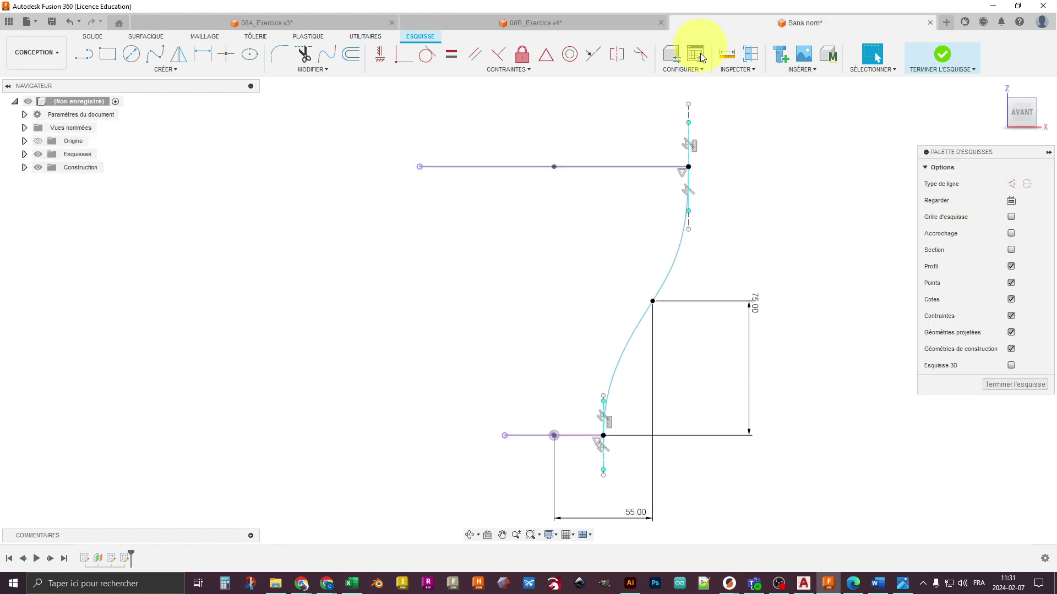
pyautogui.click(646, 307)
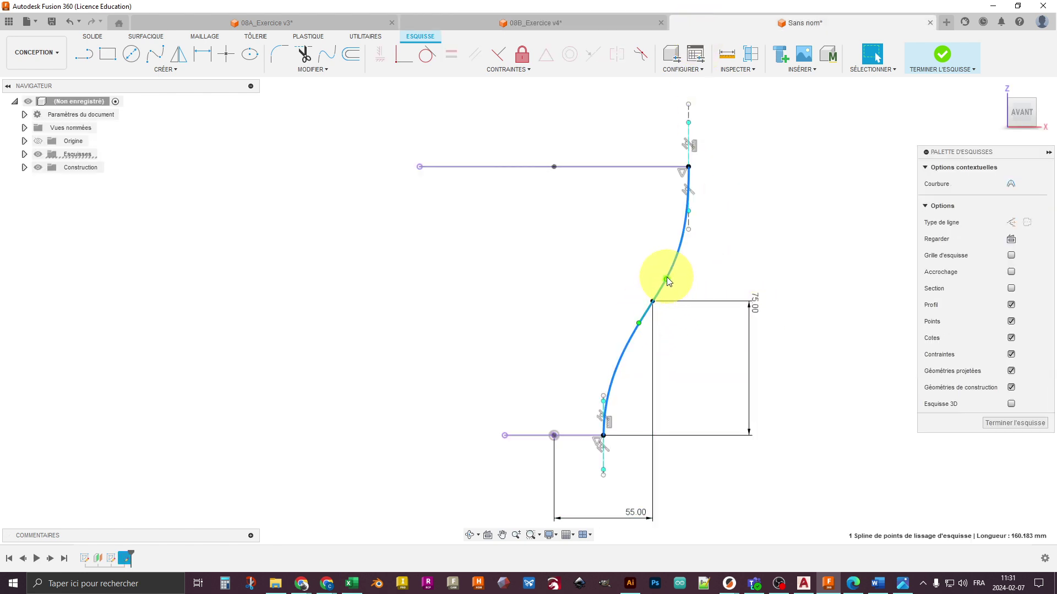
pyautogui.moveTo(666, 279)
pyautogui.mouseDown()
pyautogui.moveTo(679, 295)
pyautogui.moveTo(666, 279)
pyautogui.mouseUp()
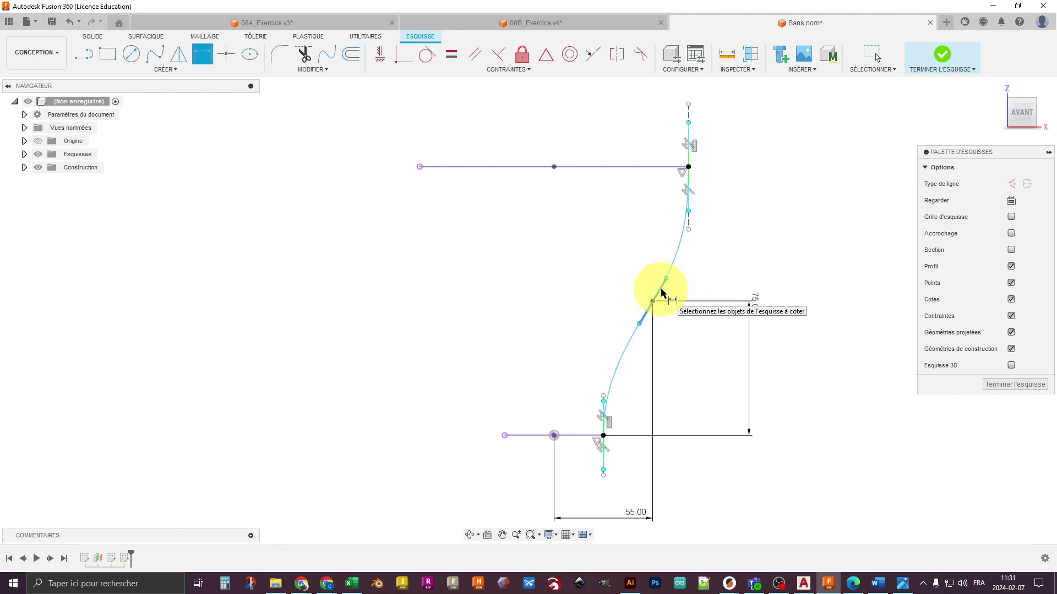
pyautogui.click(661, 291)
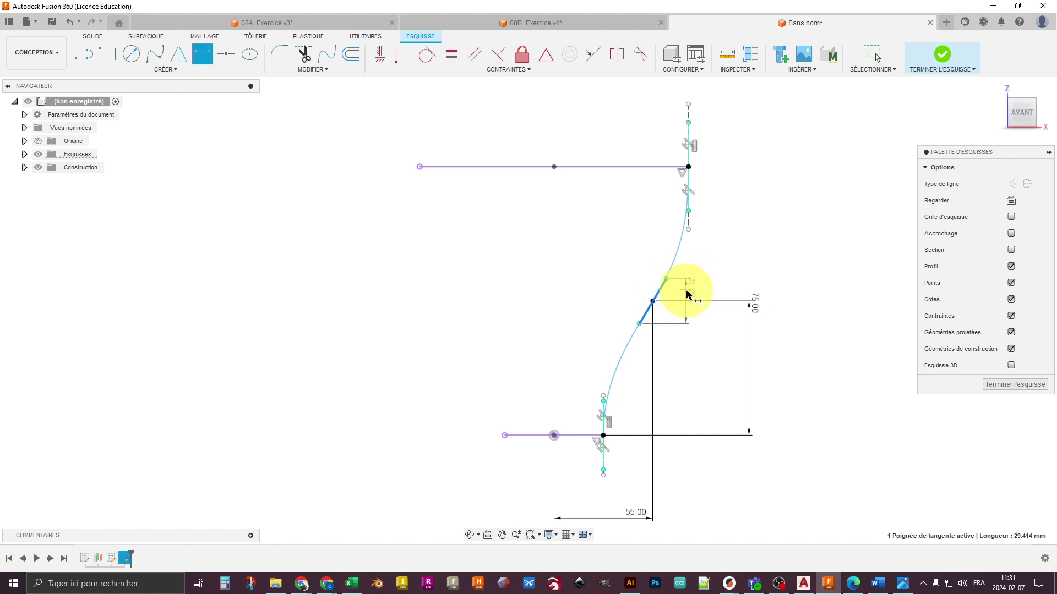
pyautogui.click(573, 436)
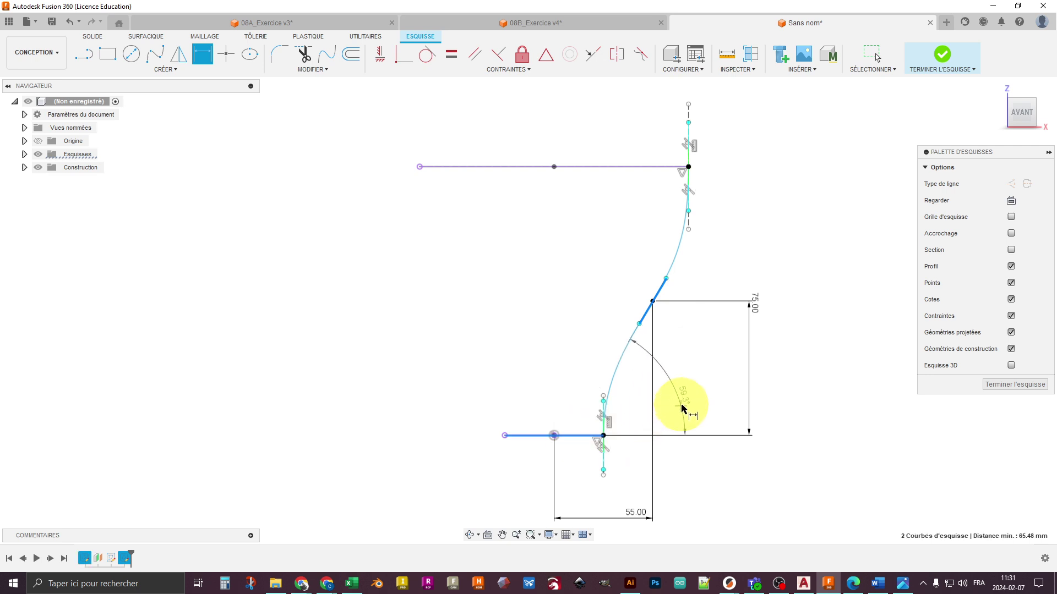
pyautogui.click(708, 395)
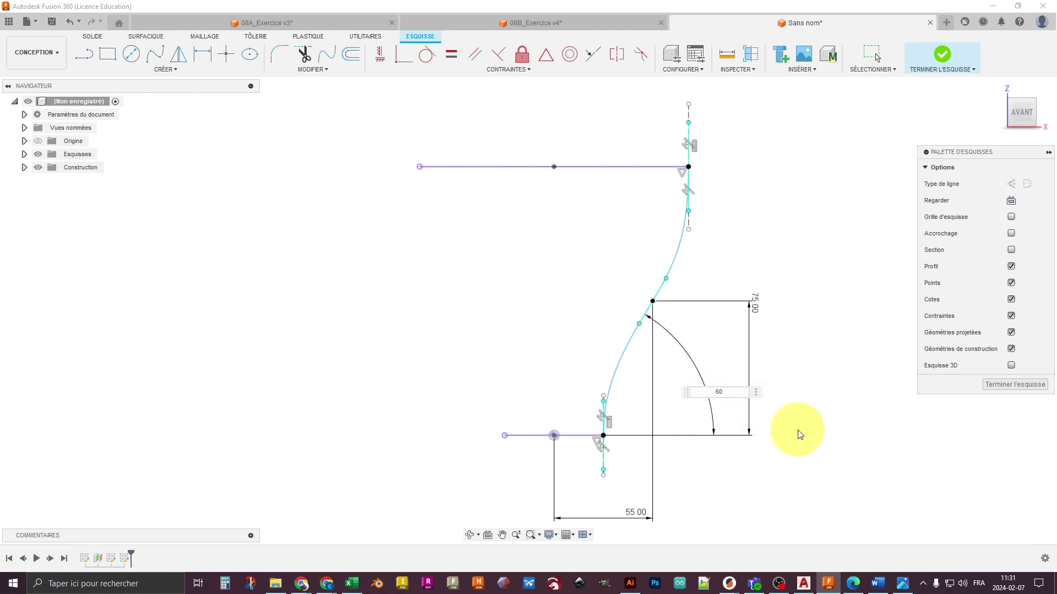
pyautogui.write('60')
pyautogui.press('Return')
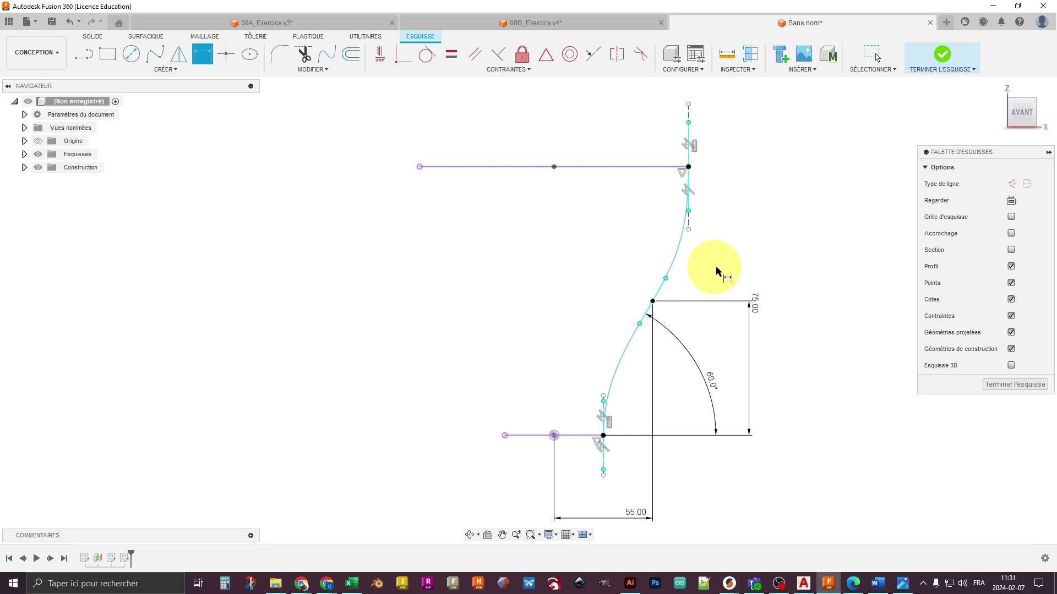
pyautogui.press('Escape')
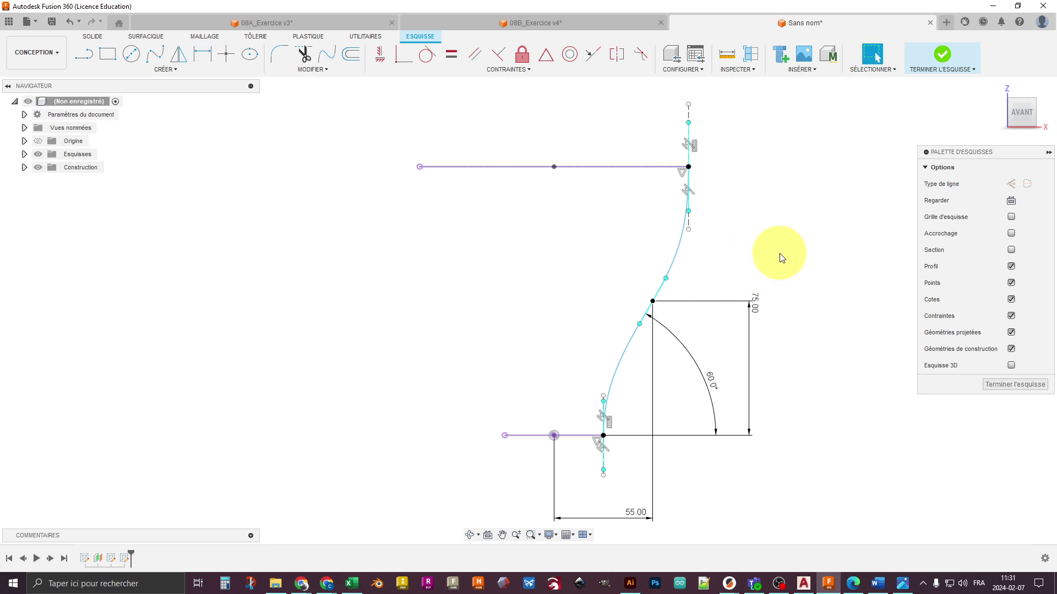
# Step: Lengthen the tangent handle at the spline's middle point freehand and dimension its length as 25 mm
pyautogui.moveTo(667, 277)
pyautogui.mouseDown()
pyautogui.moveTo(683, 249)
pyautogui.moveTo(671, 302)
pyautogui.moveTo(678, 281)
pyautogui.mouseUp()
pyautogui.press('d')
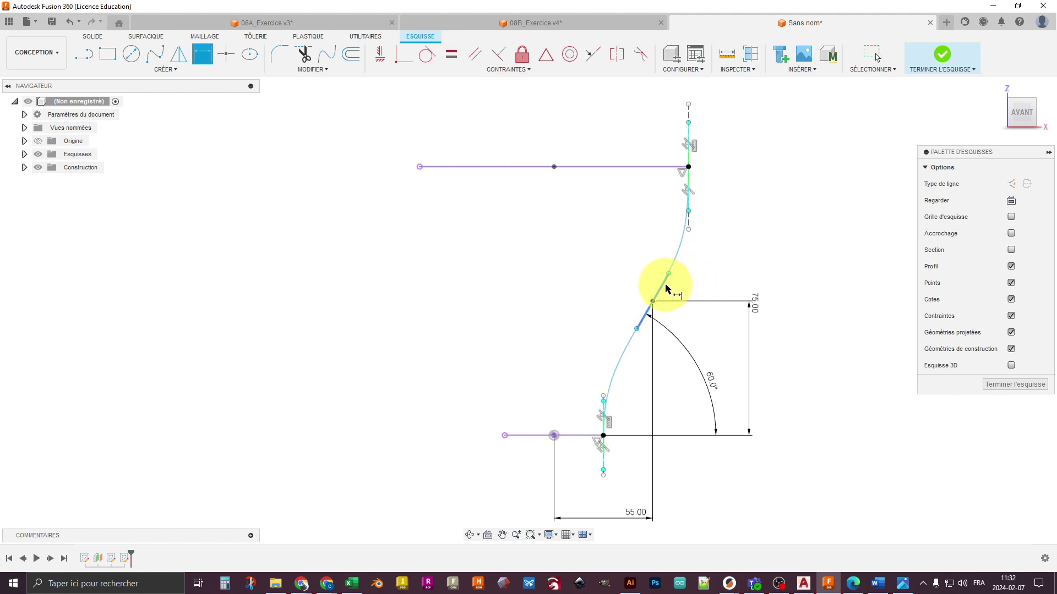
pyautogui.click(666, 288)
pyautogui.click(636, 283)
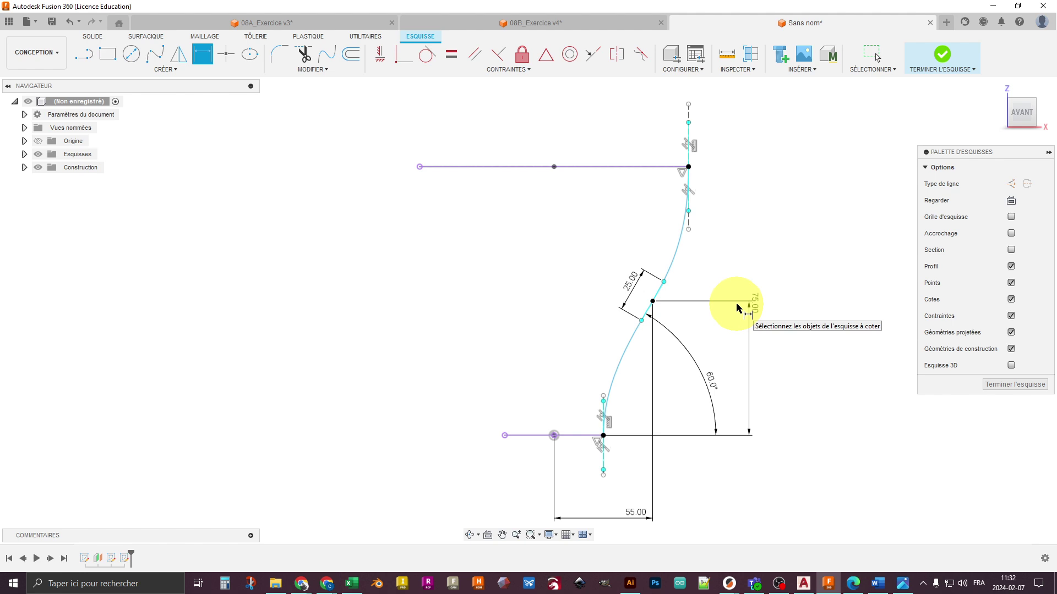
pyautogui.press('Escape')
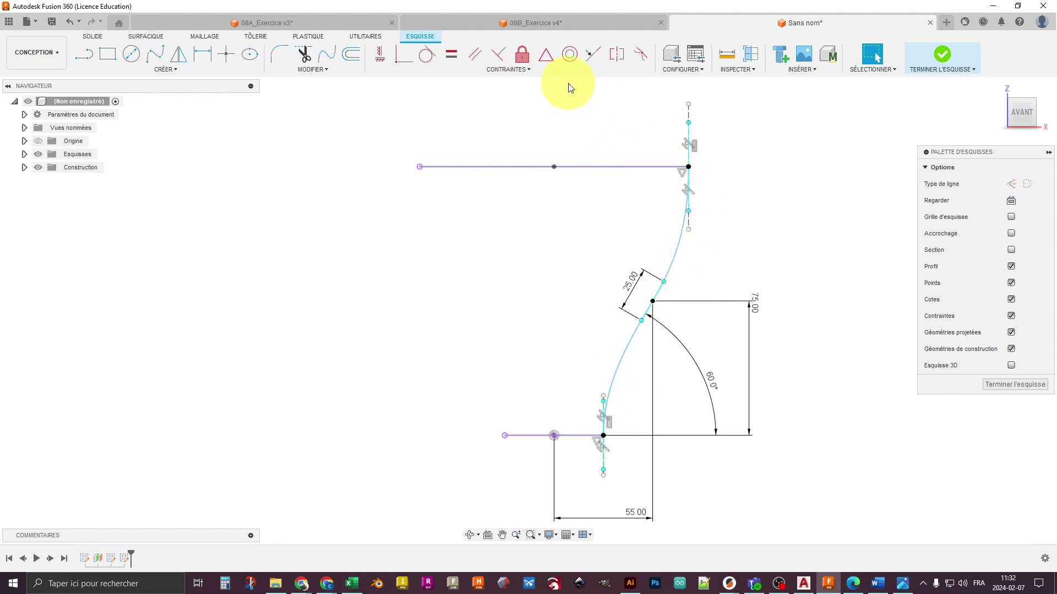
# Step: Apply a tangent constraint between the spline and the vertical construction line at its upper end
pyautogui.click(429, 54)
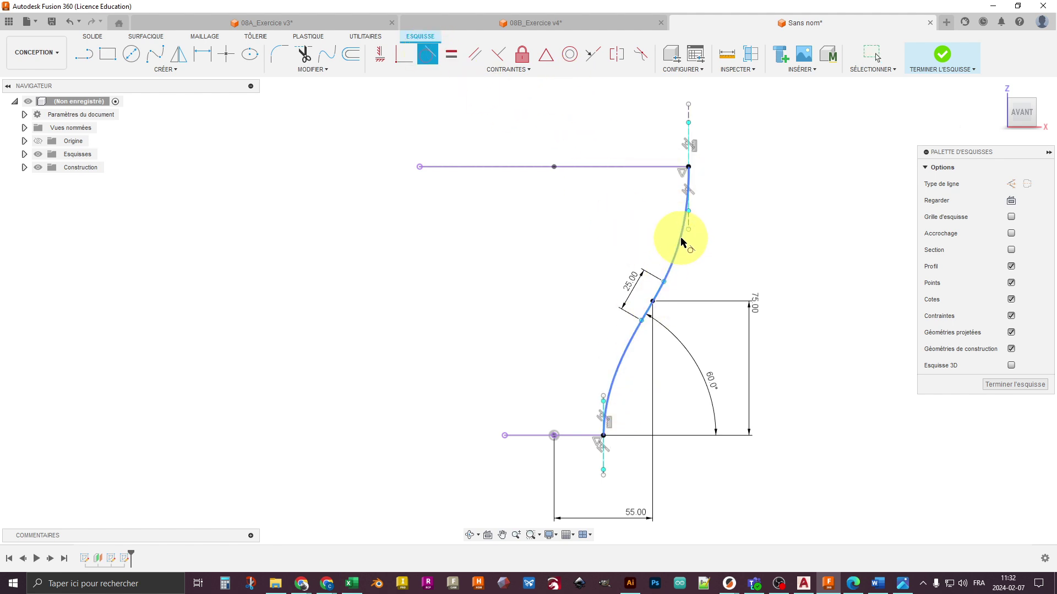
pyautogui.click(686, 235)
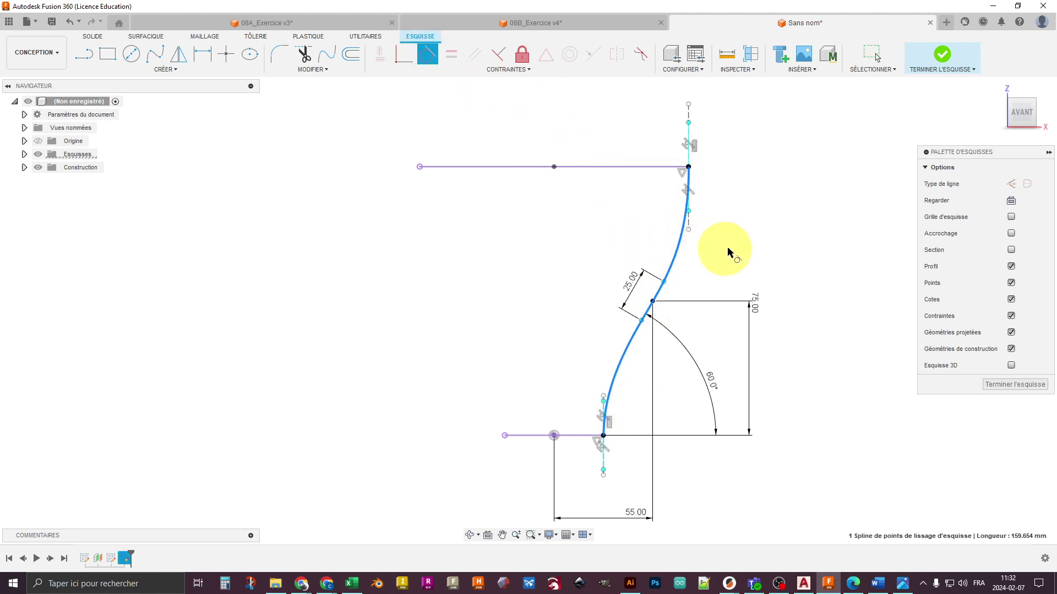
pyautogui.click(689, 223)
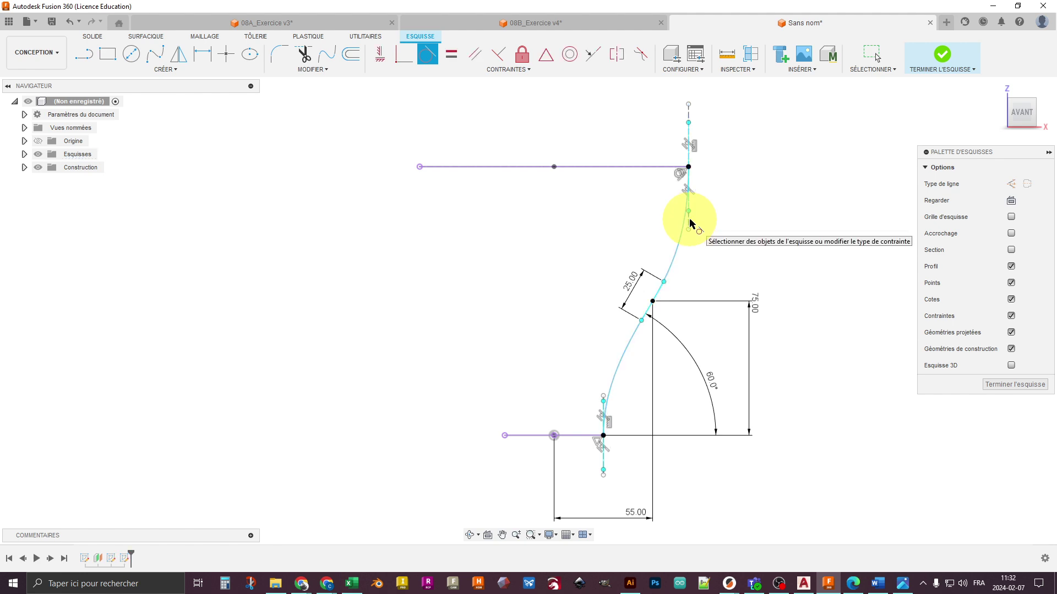
# Step: Apply a tangent constraint between the spline and the vertical construction line at its lower end
pyautogui.click(610, 399)
pyautogui.click(604, 461)
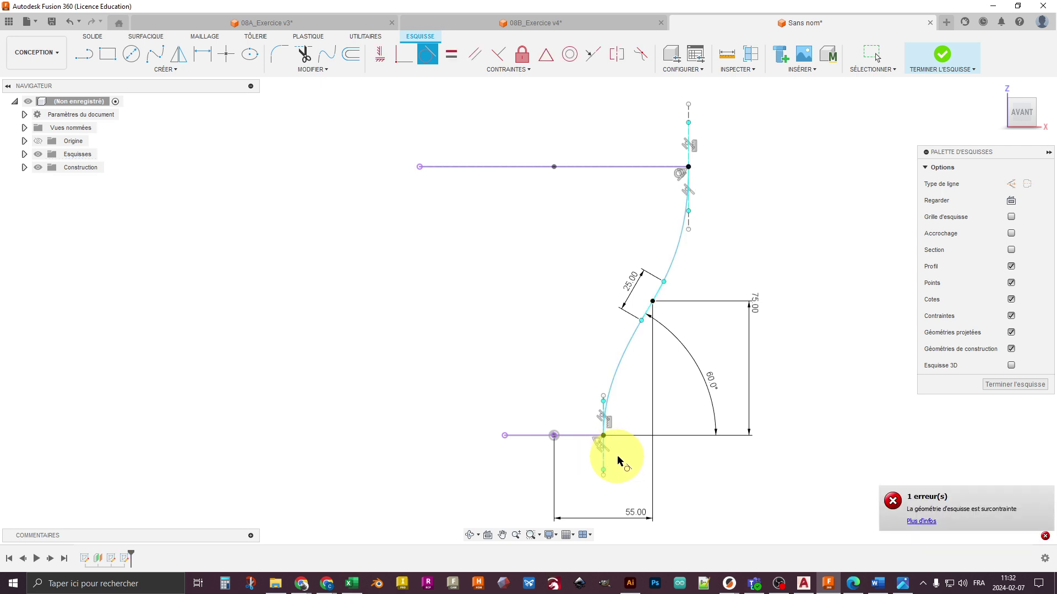
pyautogui.scroll(5, 600, 437)
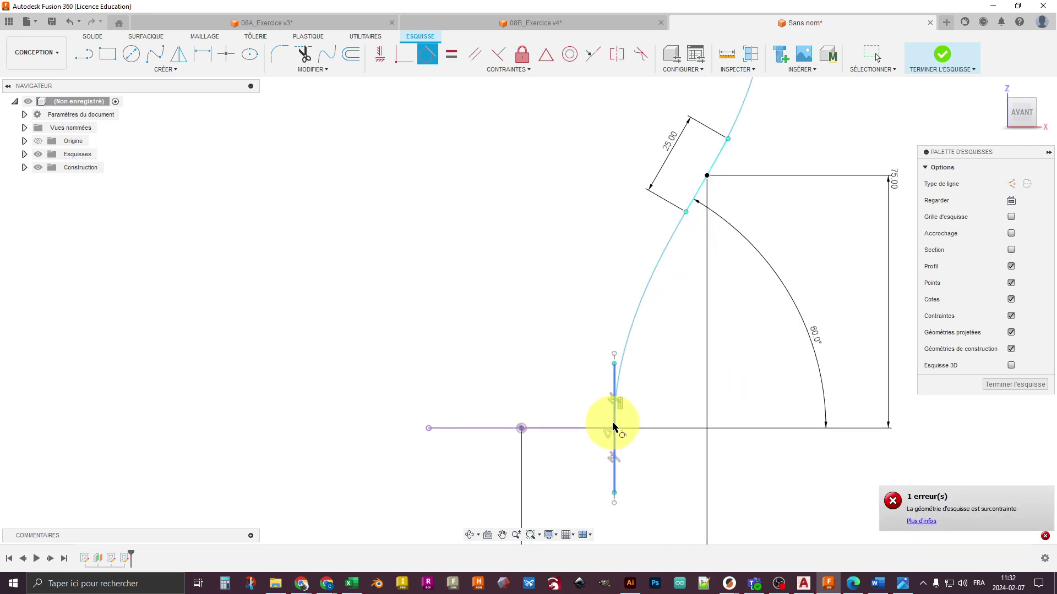
pyautogui.click(626, 340)
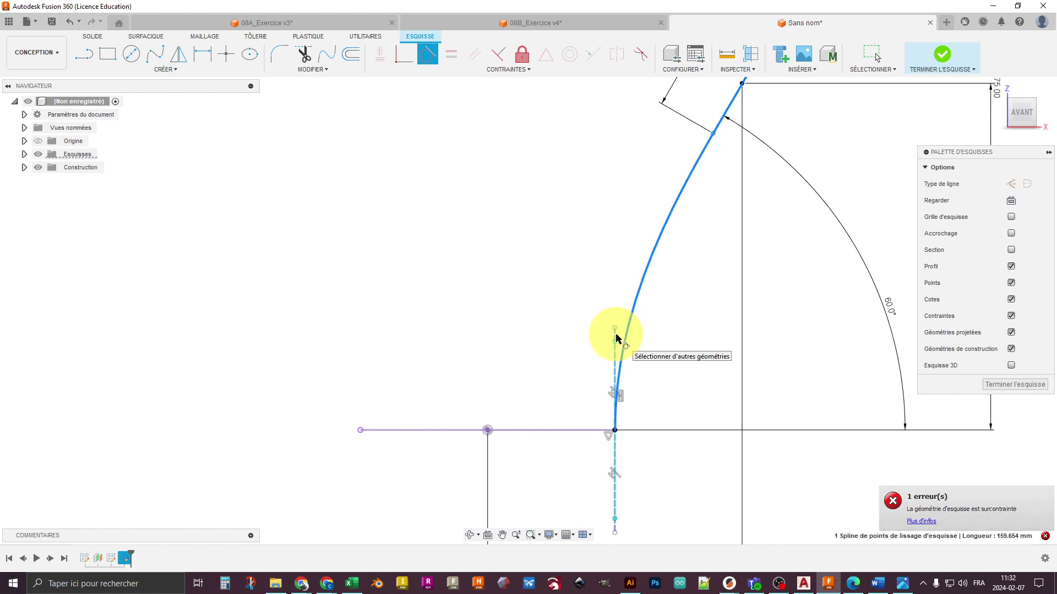
pyautogui.click(619, 342)
pyautogui.scroll(-3, 667, 354)
pyautogui.scroll(-3, 667, 355)
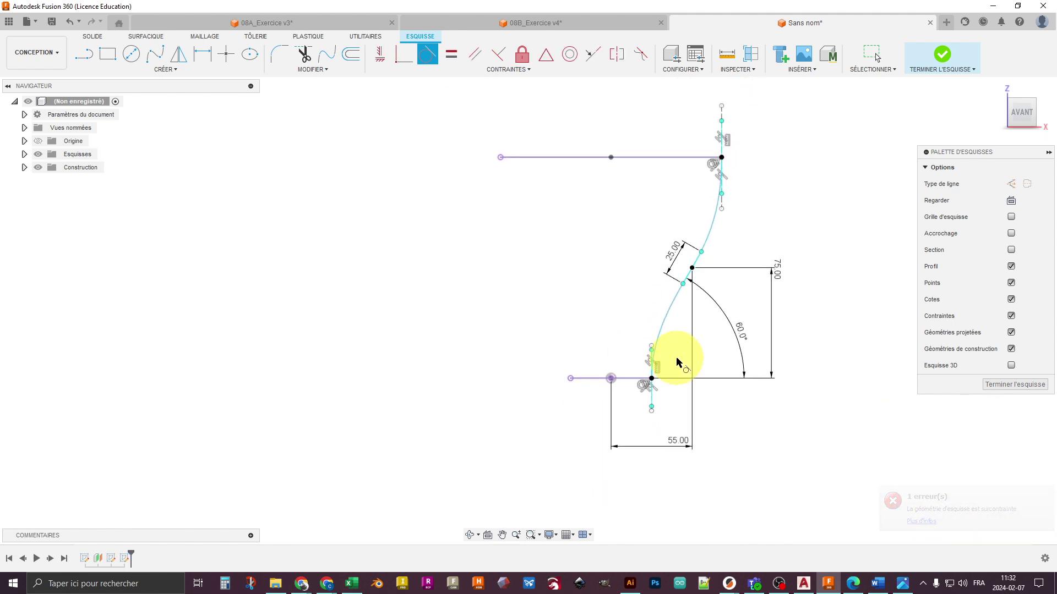
pyautogui.press('Escape')
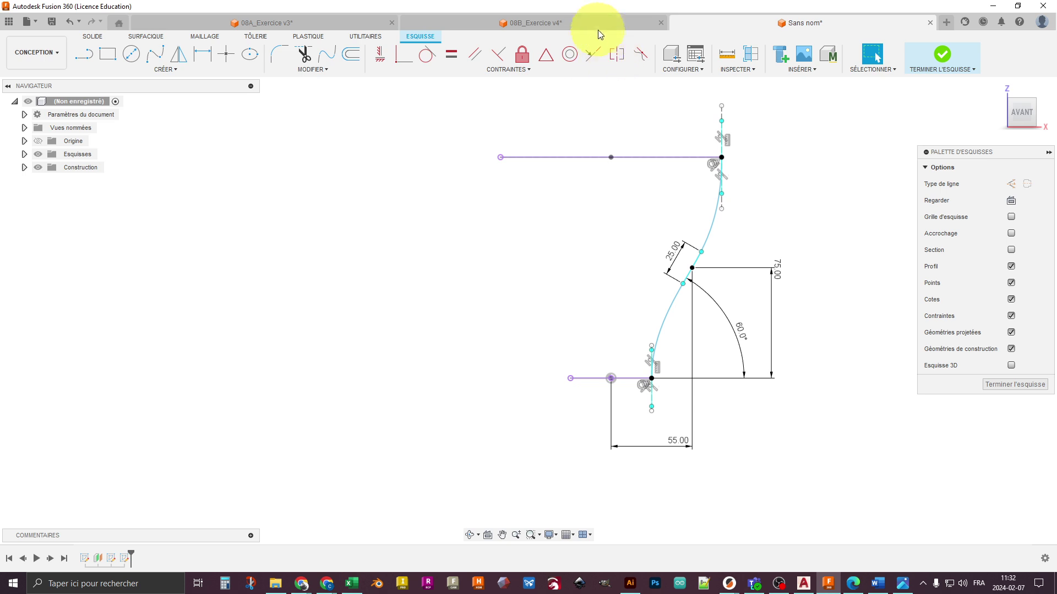
# Step: Check the 08B_Exercice v4 sketch, and dimension the upper tangent handle of the spline in the unsaved design as 50 mm
pyautogui.click(521, 25)
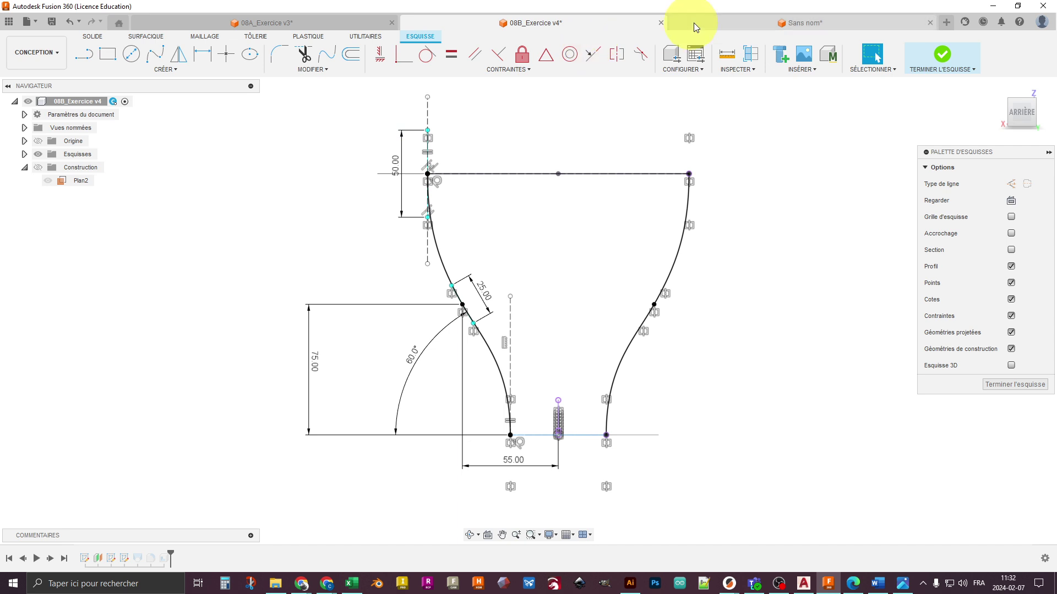
pyautogui.click(728, 20)
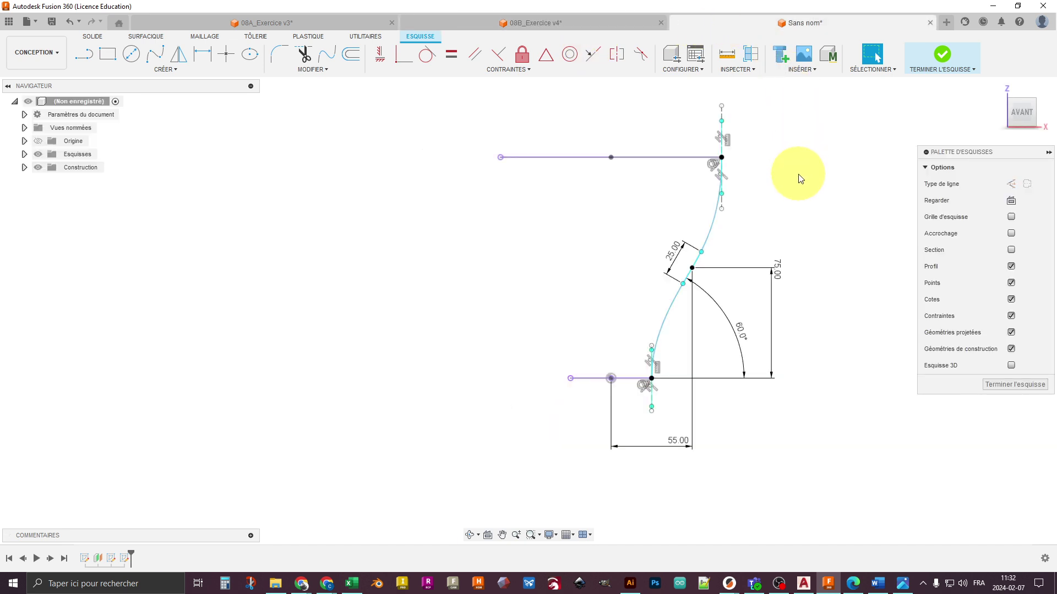
pyautogui.press('d')
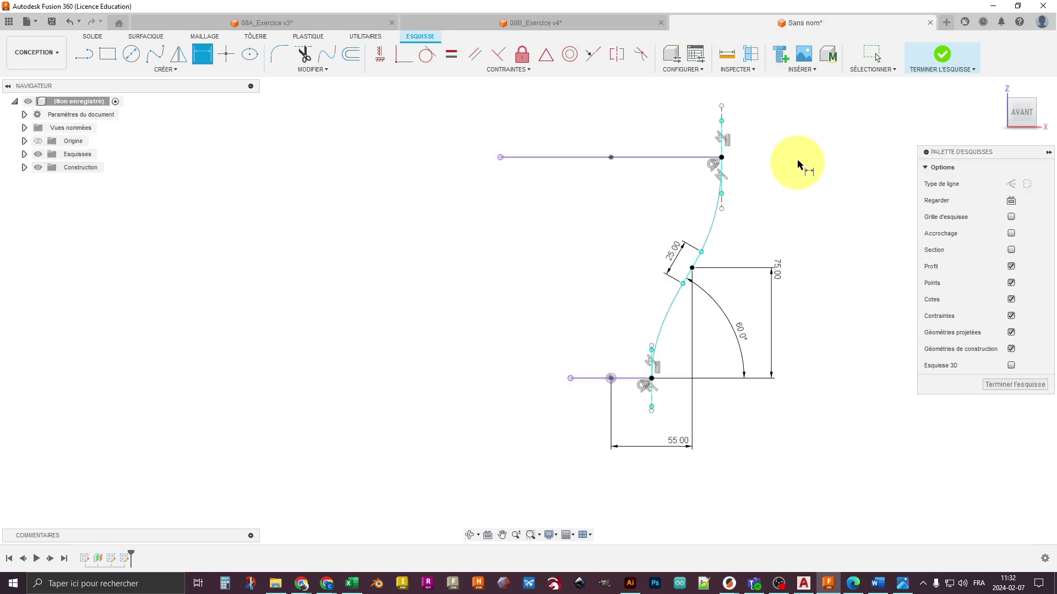
pyautogui.click(724, 141)
pyautogui.click(778, 170)
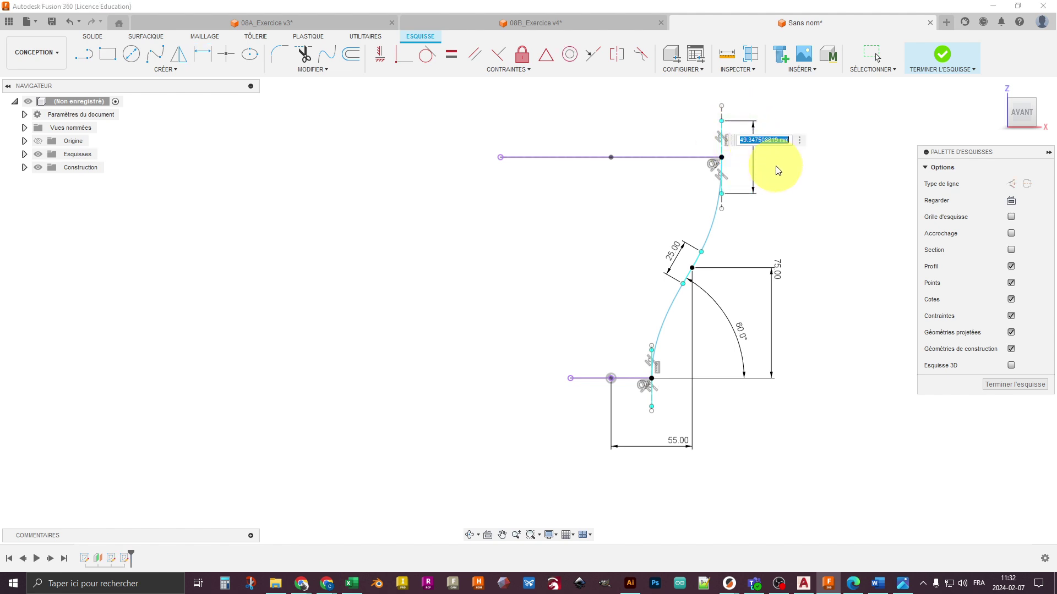
pyautogui.write('50')
pyautogui.press('Return')
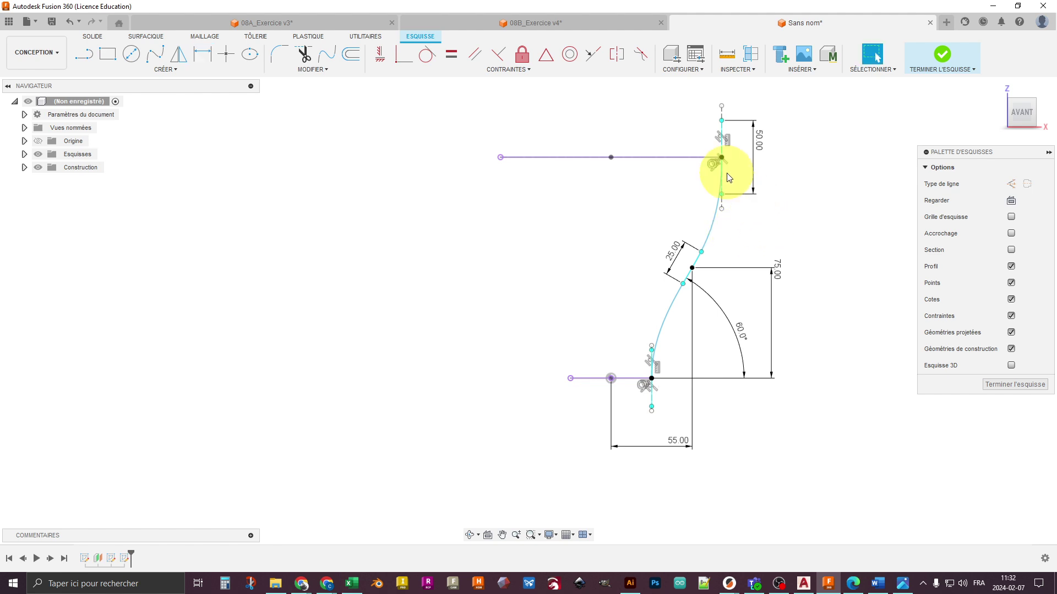
pyautogui.press('Escape')
# Step: Examine the lower end, angle dimension and upper construction line of the 08B_Exercice v4 sketch, and return to the unsaved design
pyautogui.click(430, 27)
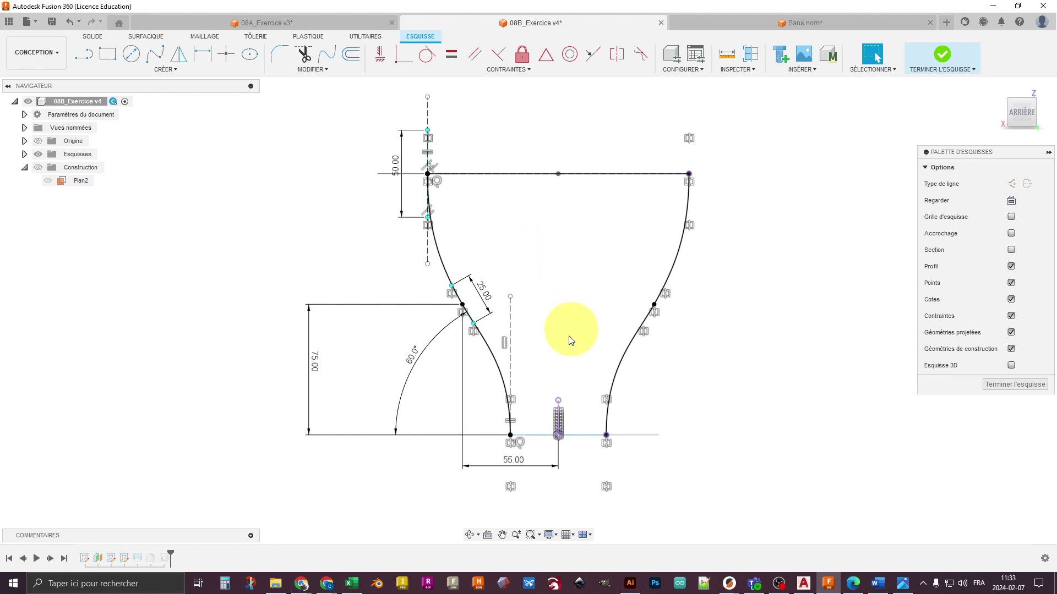
pyautogui.click(511, 477)
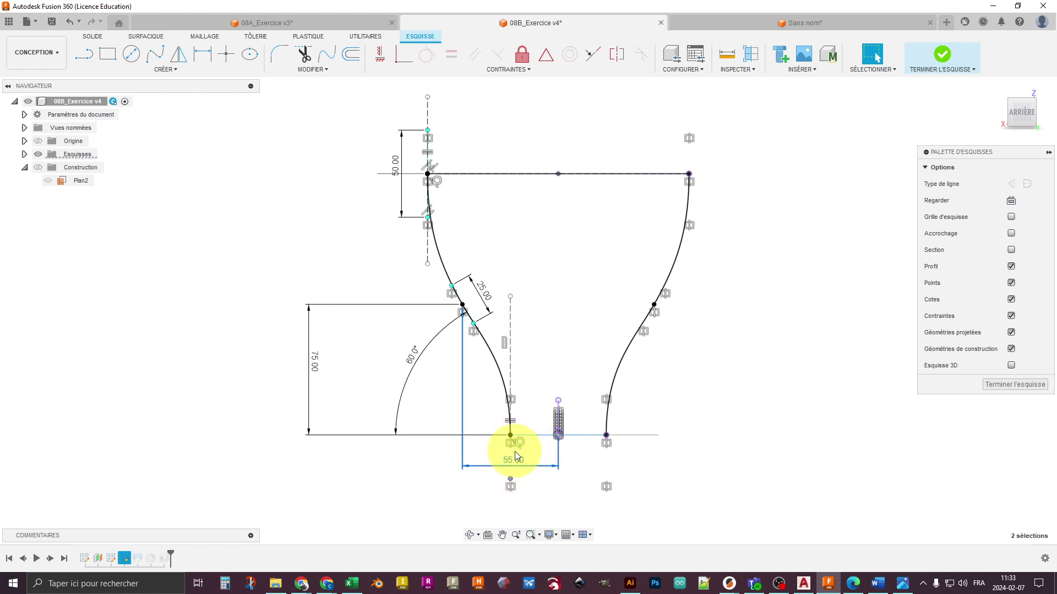
pyautogui.keyDown('ctrl'); pyautogui.click(514, 450); pyautogui.keyUp('ctrl')
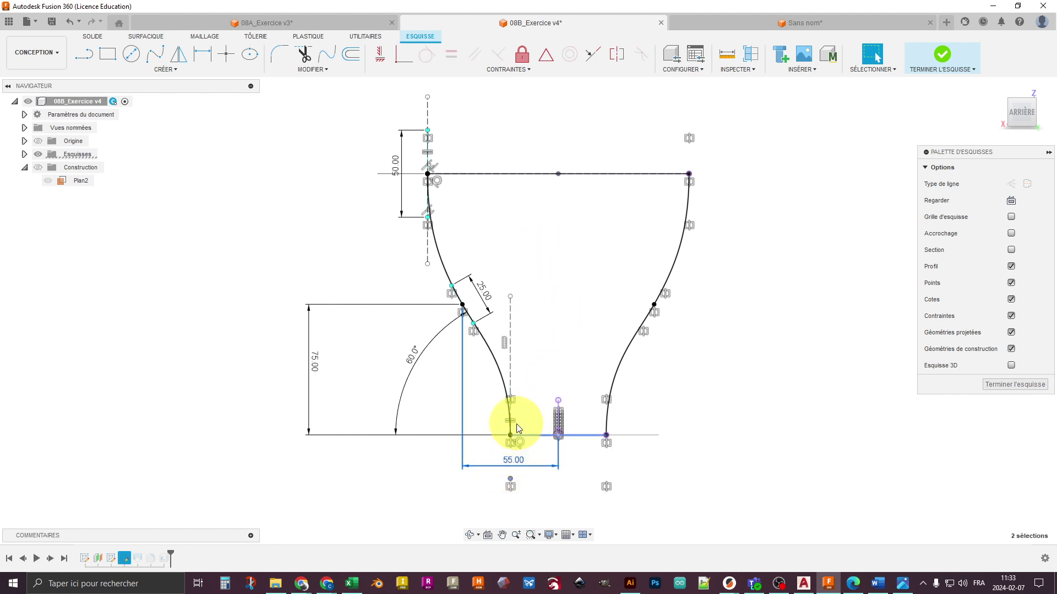
pyautogui.moveTo(420, 350)
pyautogui.mouseDown()
pyautogui.moveTo(386, 350)
pyautogui.moveTo(414, 351)
pyautogui.mouseUp()
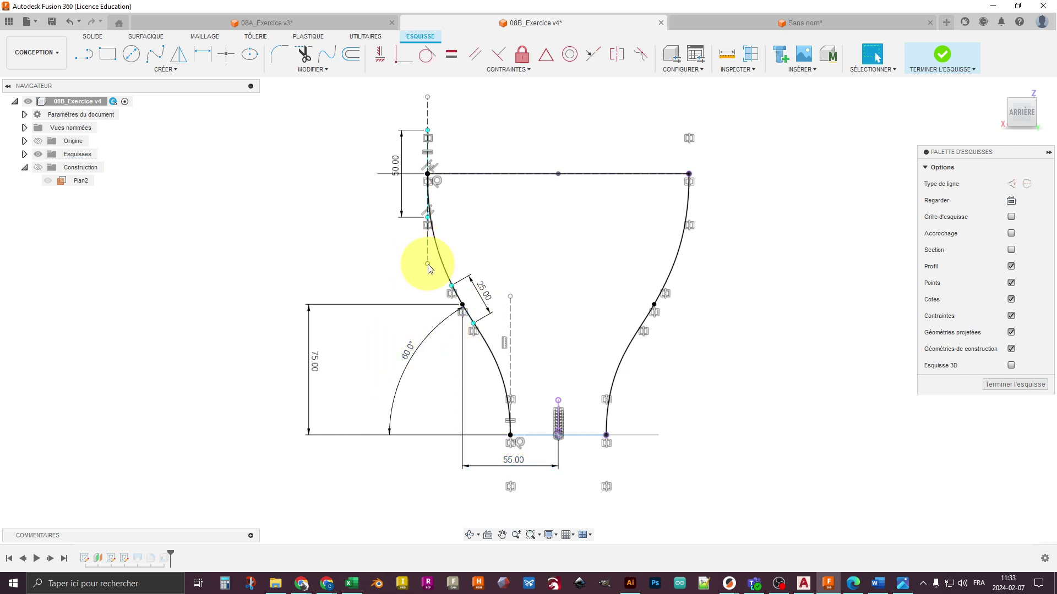
pyautogui.click(428, 264)
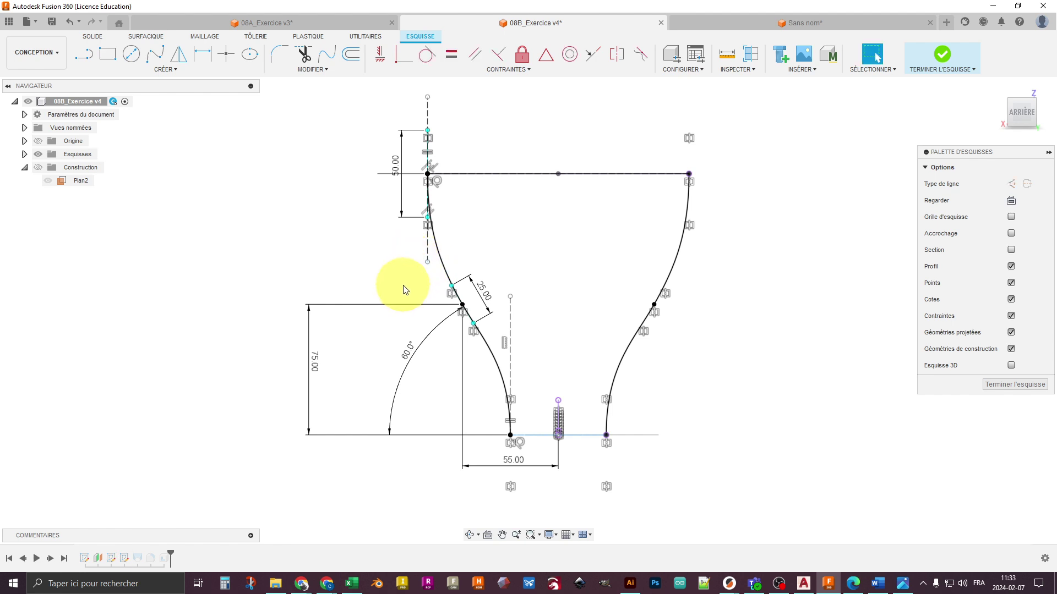
pyautogui.click(718, 25)
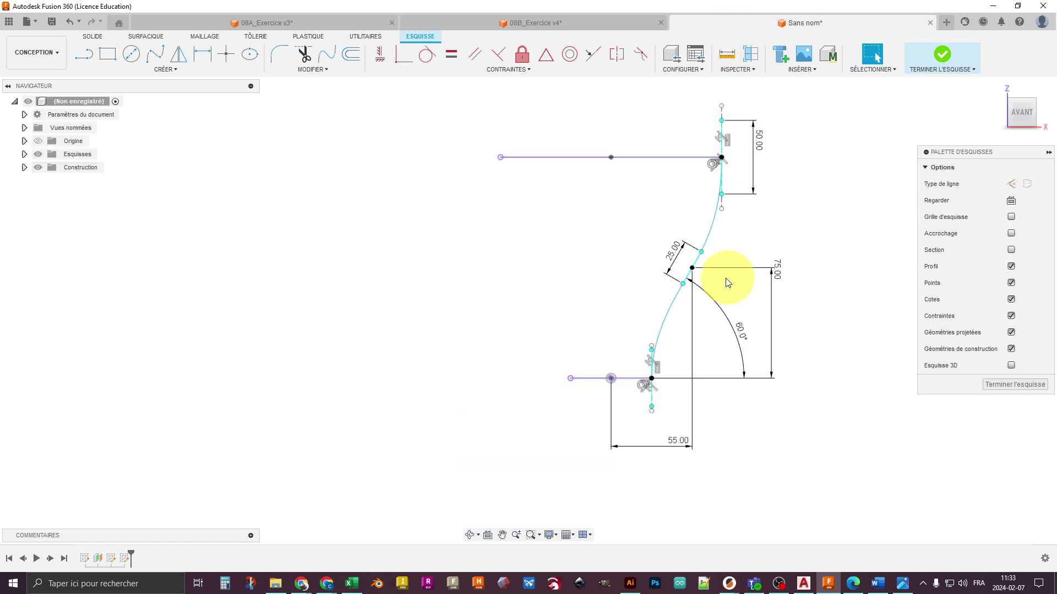
# Step: Move the 25 mm handle dimension farther from the spline, and inspect the middle tangent handle and the curve
pyautogui.moveTo(675, 252); pyautogui.dragTo(659, 252)
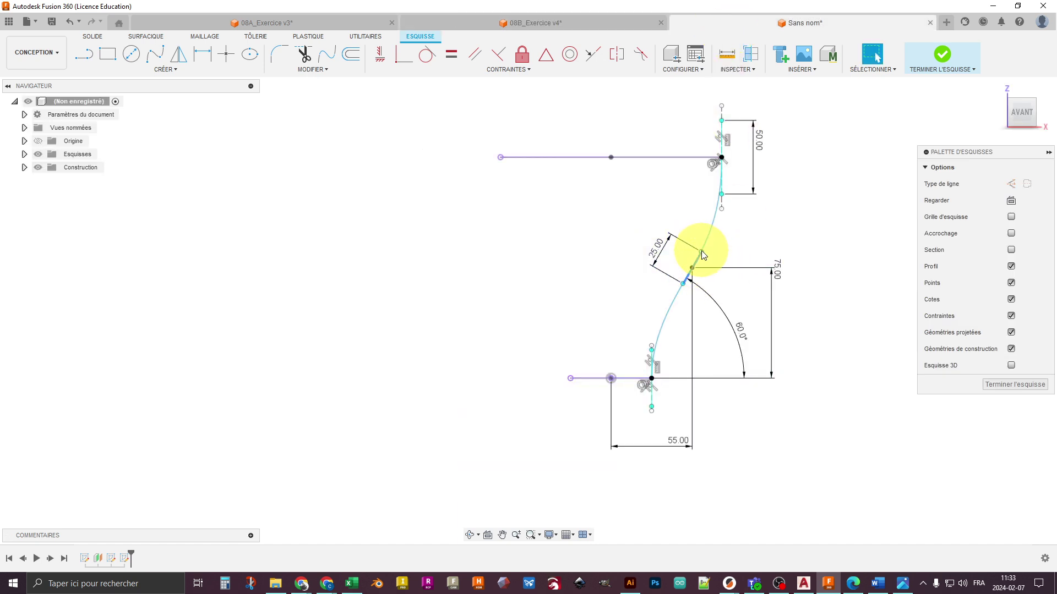
pyautogui.click(702, 253)
pyautogui.click(697, 259)
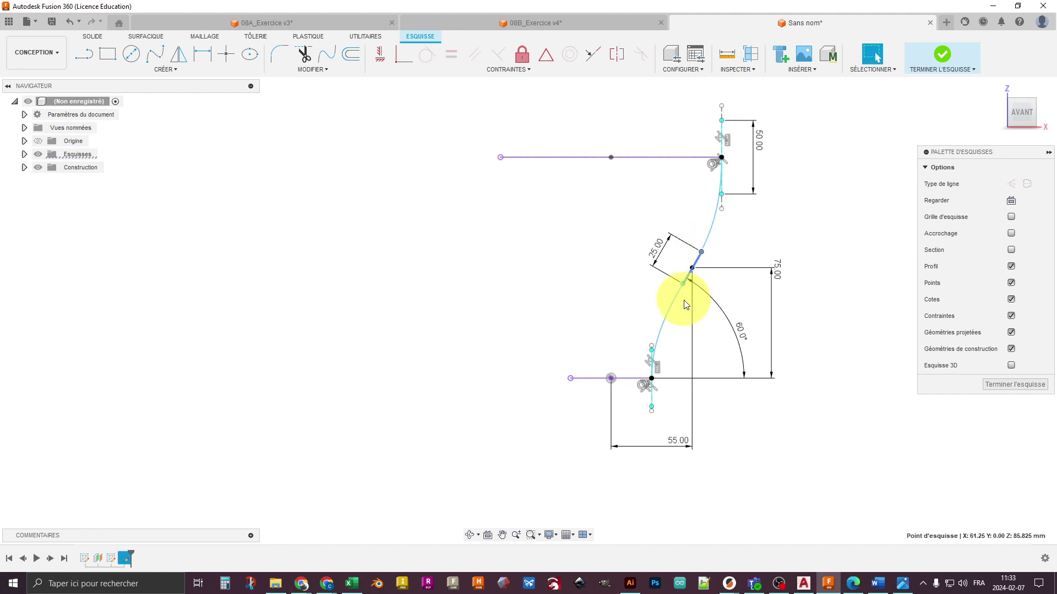
pyautogui.click(676, 302)
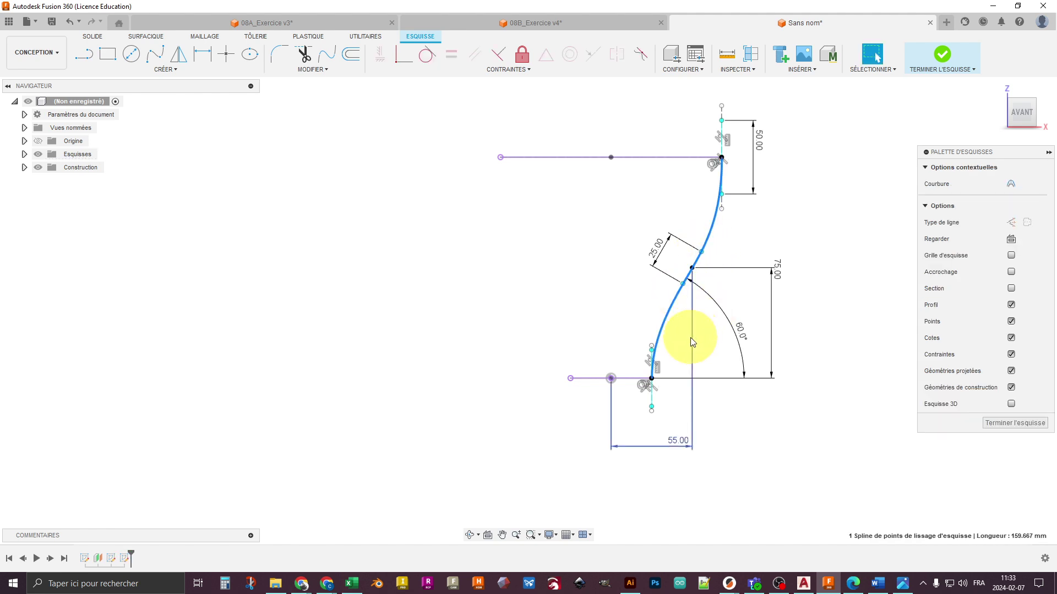
pyautogui.click(677, 406)
pyautogui.scroll(2, 669, 402)
pyautogui.scroll(-2, 669, 402)
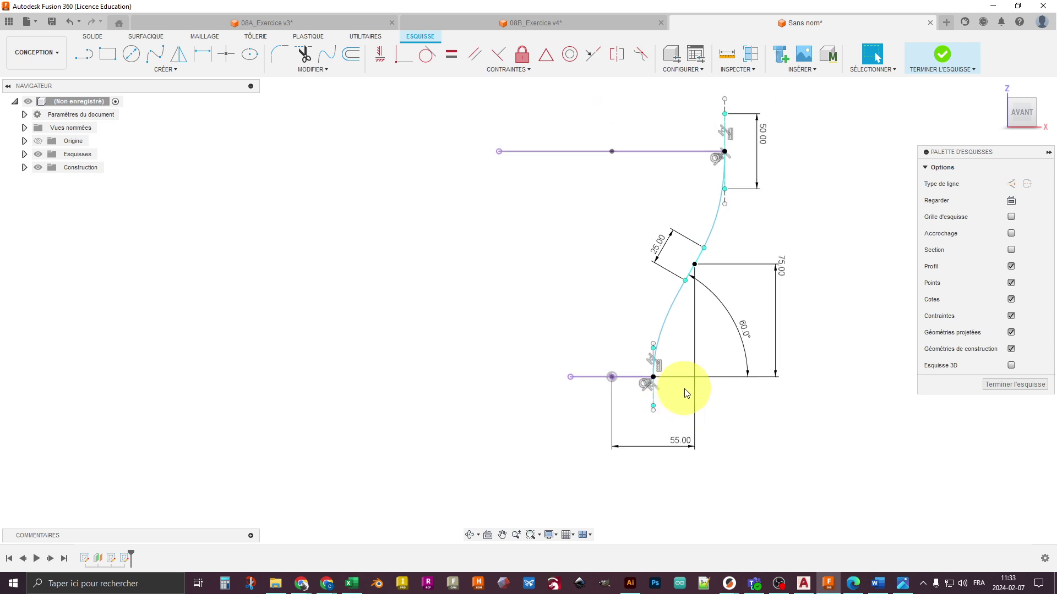
# Step: Lengthen the spline's lower tangent handle and apply an equal constraint between it and the 50 mm upper handle
pyautogui.click(624, 369)
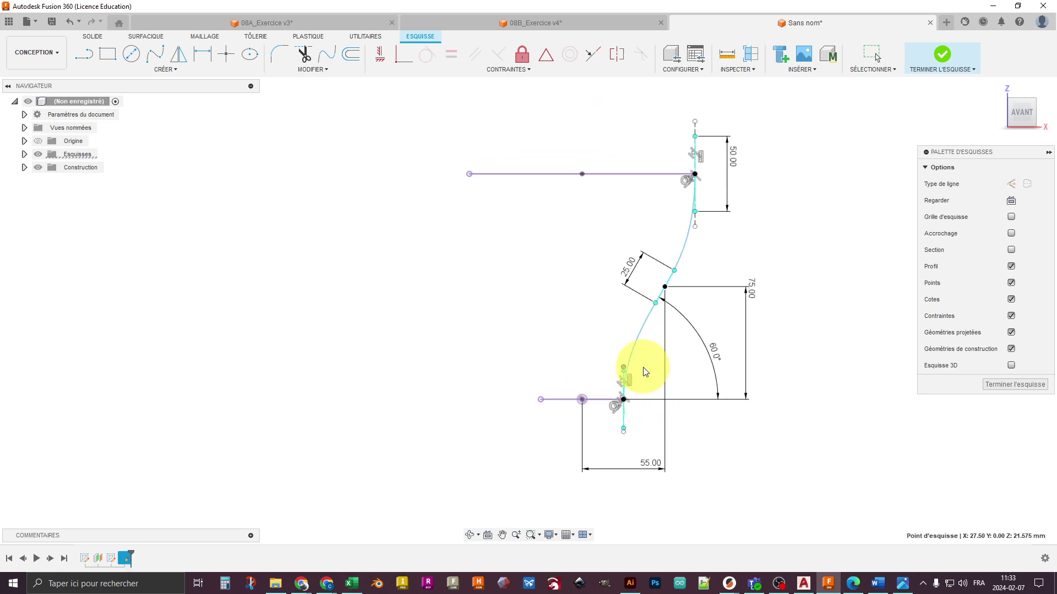
pyautogui.moveTo(625, 369)
pyautogui.mouseDown()
pyautogui.moveTo(618, 308)
pyautogui.moveTo(626, 384)
pyautogui.moveTo(620, 315)
pyautogui.moveTo(625, 348)
pyautogui.mouseUp()
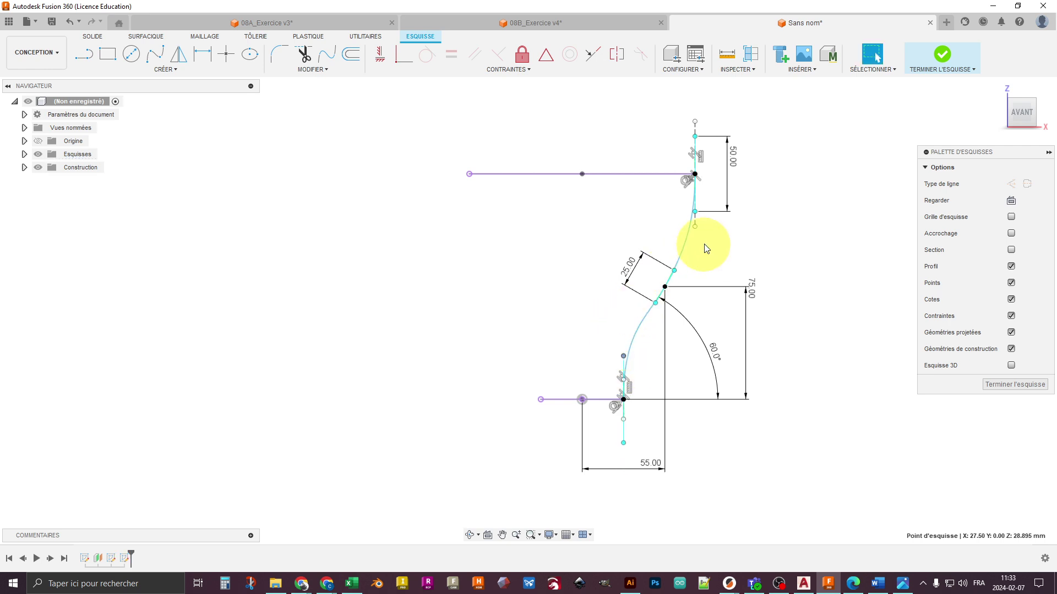
pyautogui.click(624, 432)
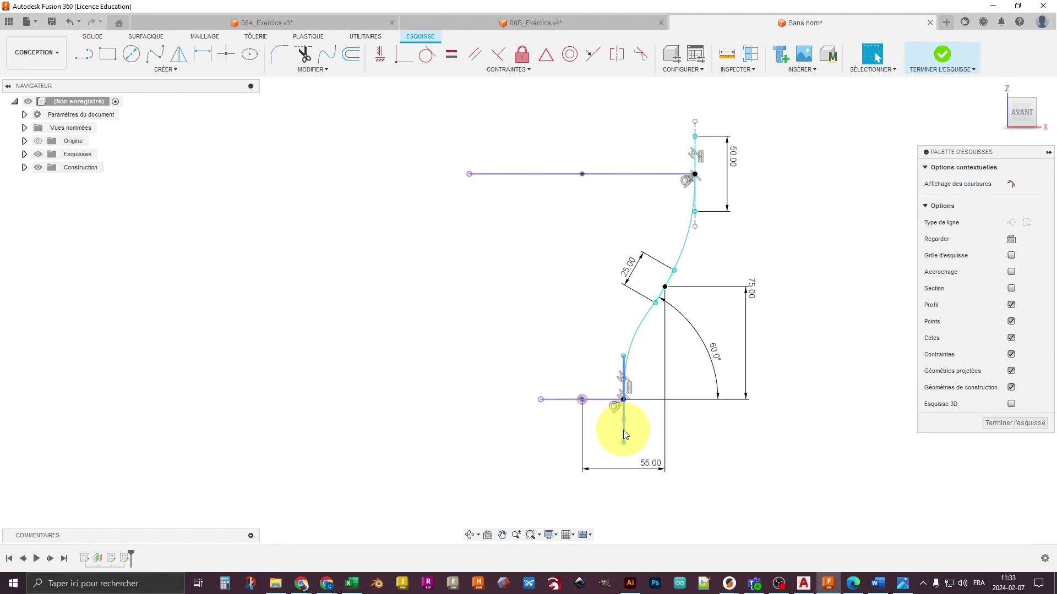
pyautogui.keyDown('shift'); pyautogui.click(696, 158); pyautogui.keyUp('shift')
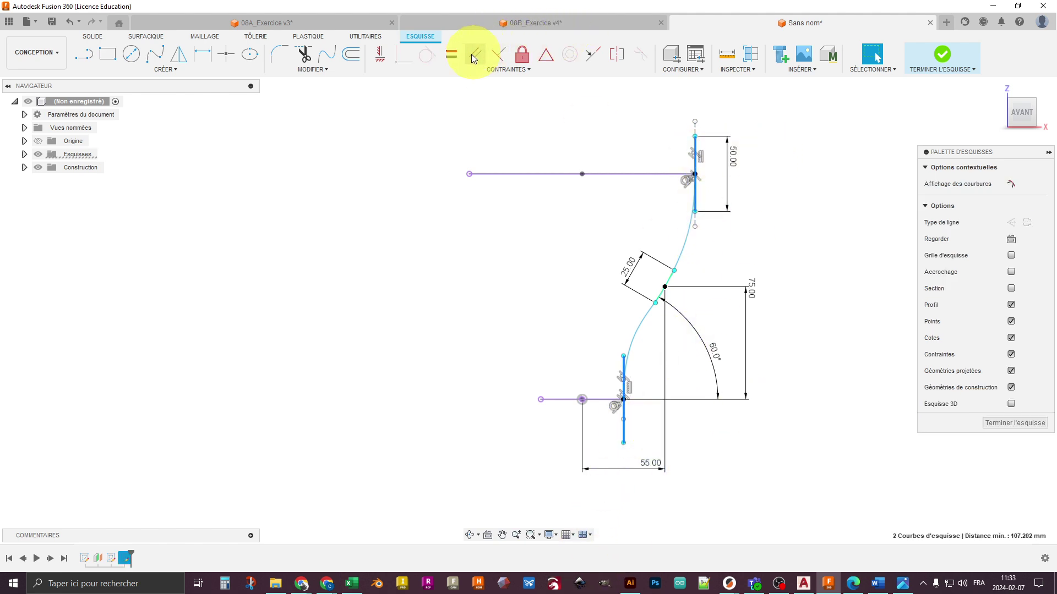
pyautogui.click(452, 55)
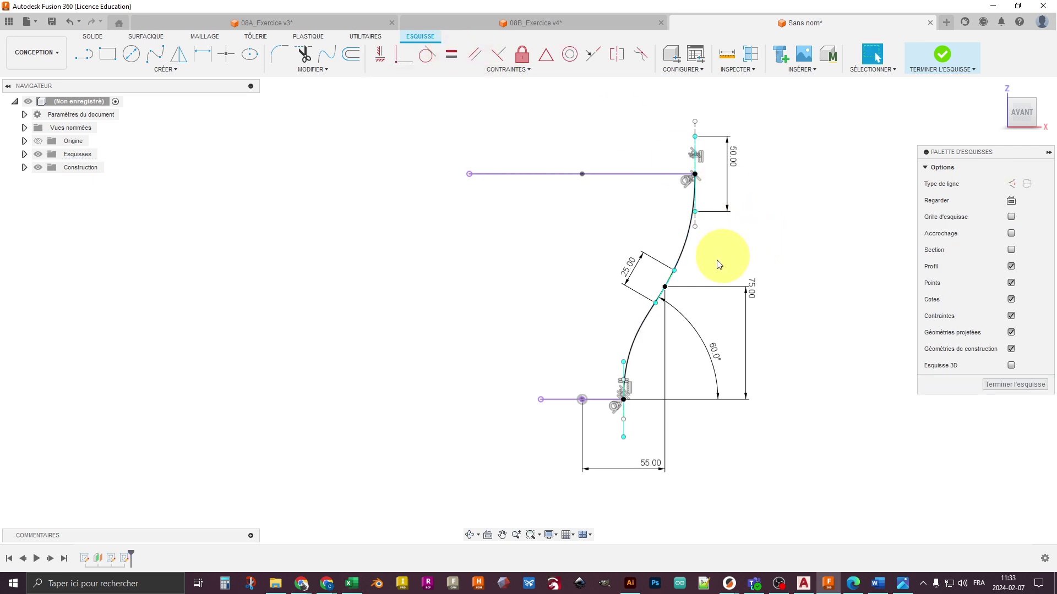
pyautogui.moveTo(686, 265); pyautogui.dragTo(670, 260, button='middle')
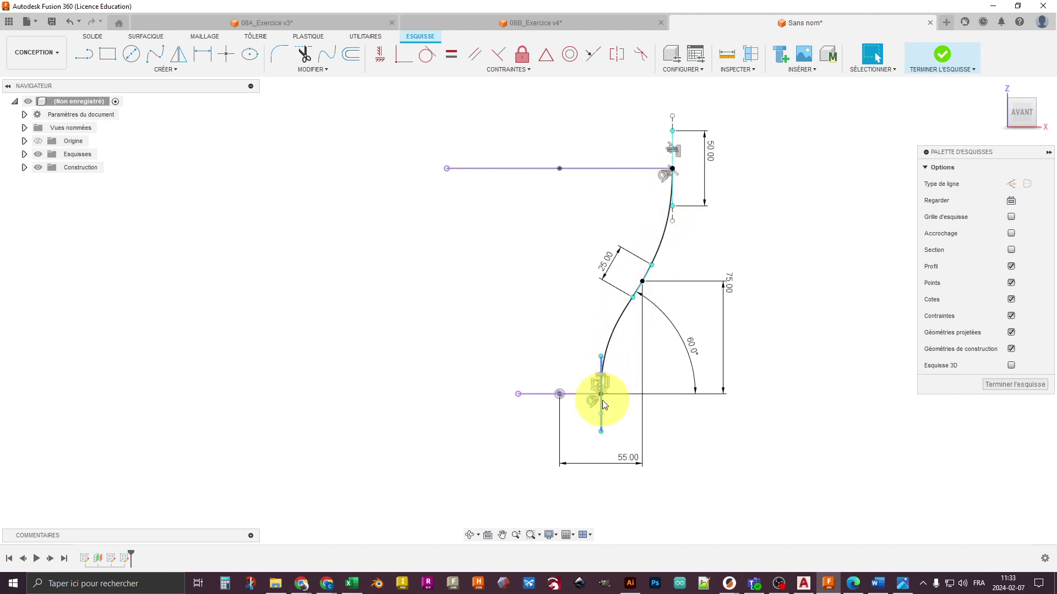
pyautogui.moveTo(774, 262); pyautogui.dragTo(726, 272, button='middle')
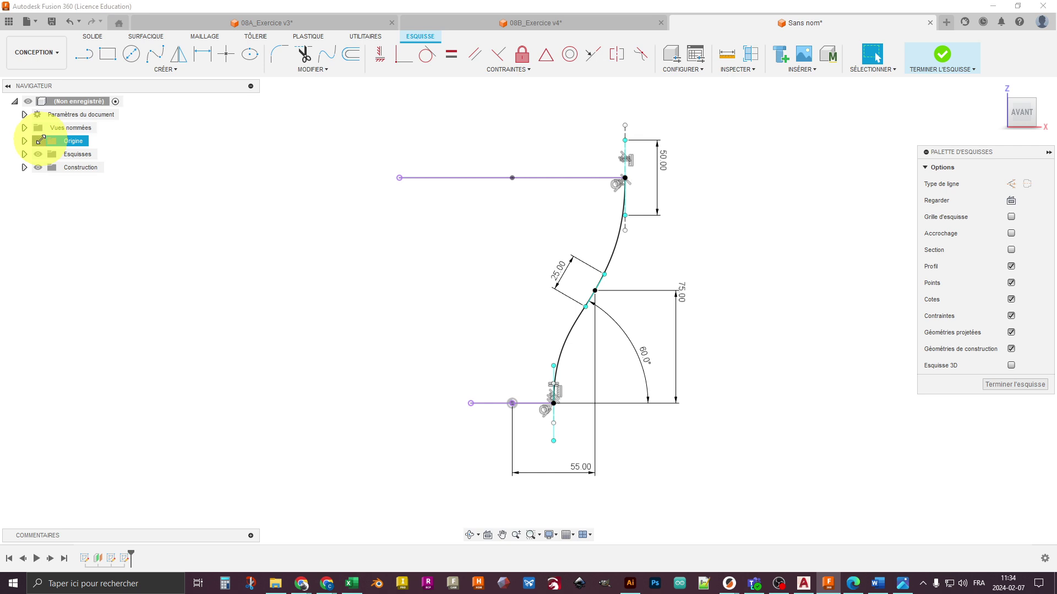
# Step: Add the sketch Mirror command to the sketch shortcuts, and mirror the spline about the origin's Z axis
pyautogui.press('s')
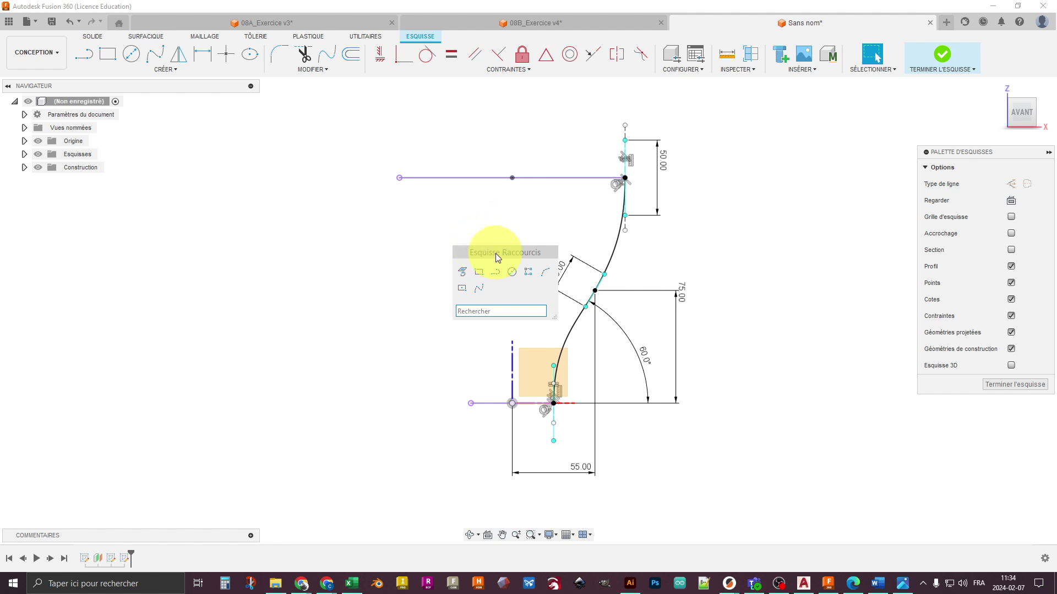
pyautogui.write('mir')
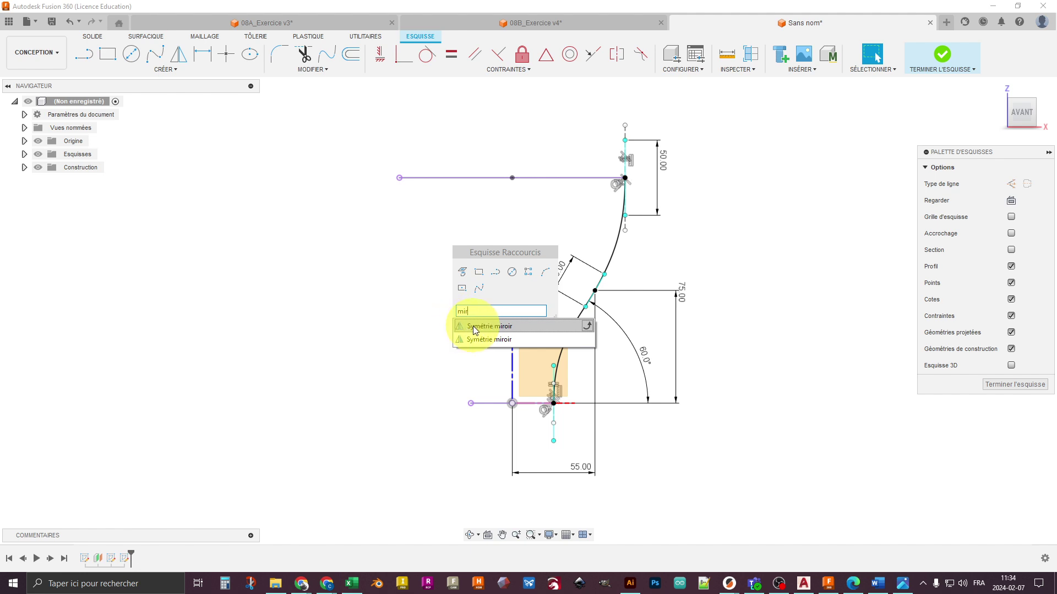
pyautogui.click(588, 327)
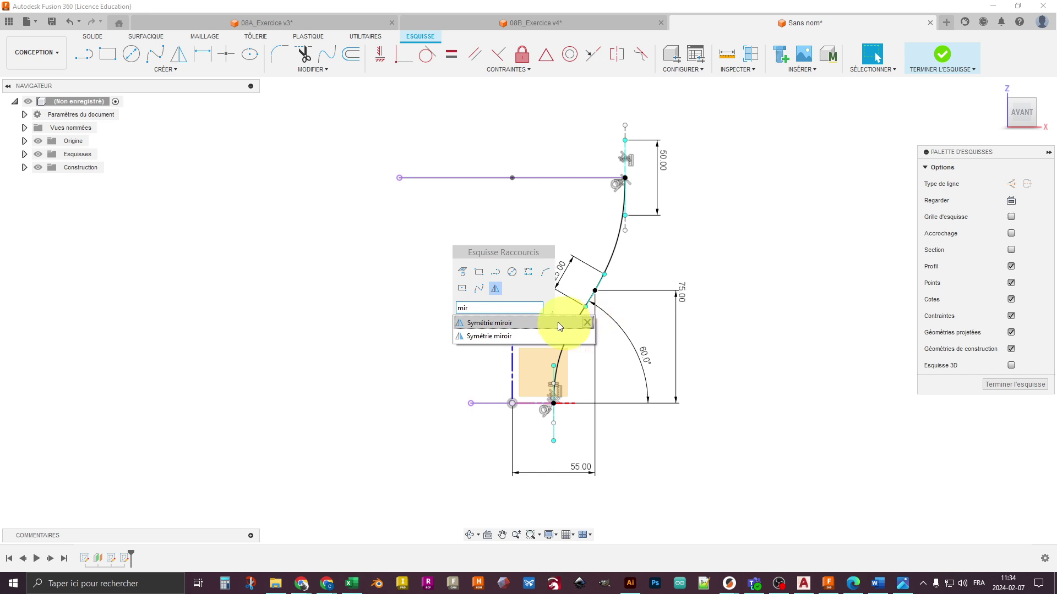
pyautogui.click(493, 290)
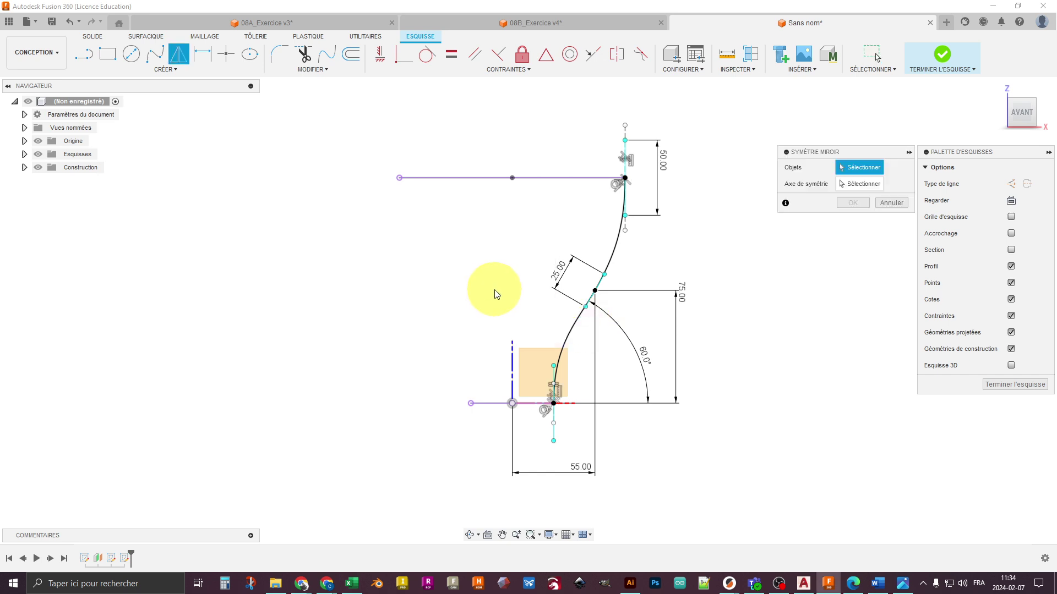
pyautogui.click(576, 329)
pyautogui.click(857, 186)
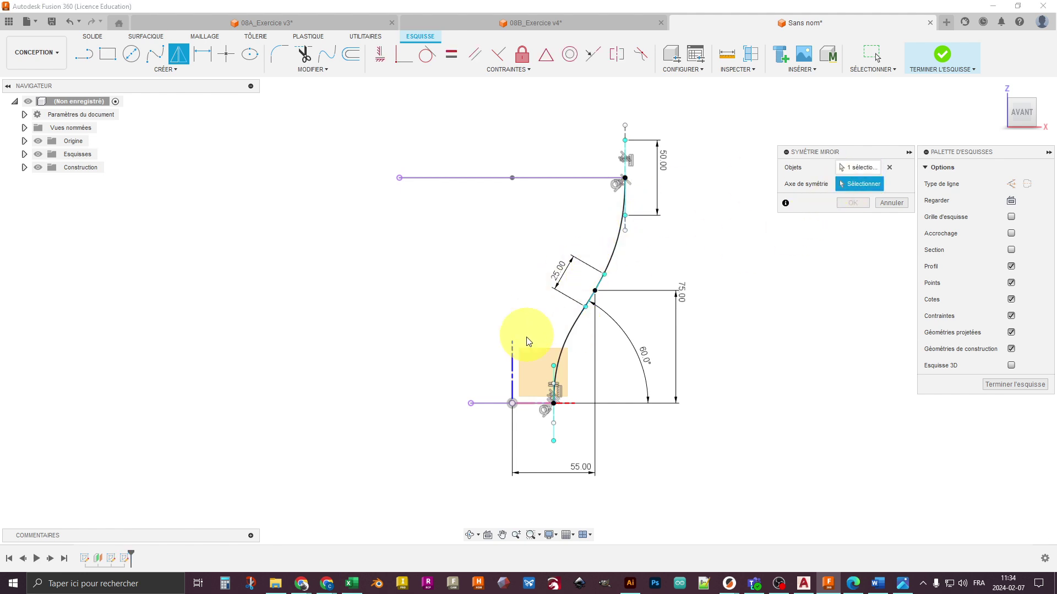
pyautogui.click(513, 349)
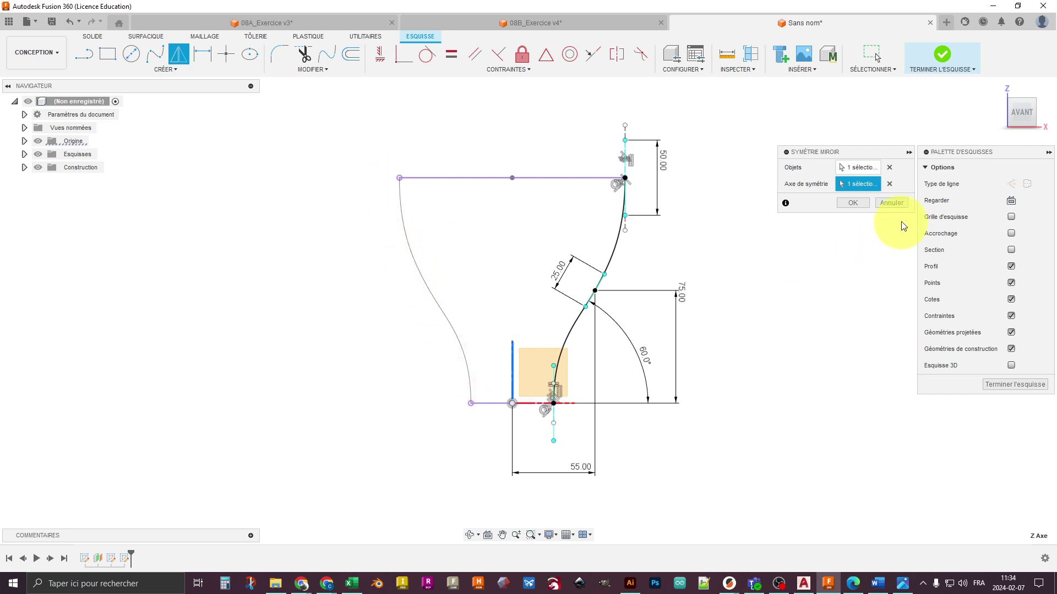
pyautogui.click(853, 203)
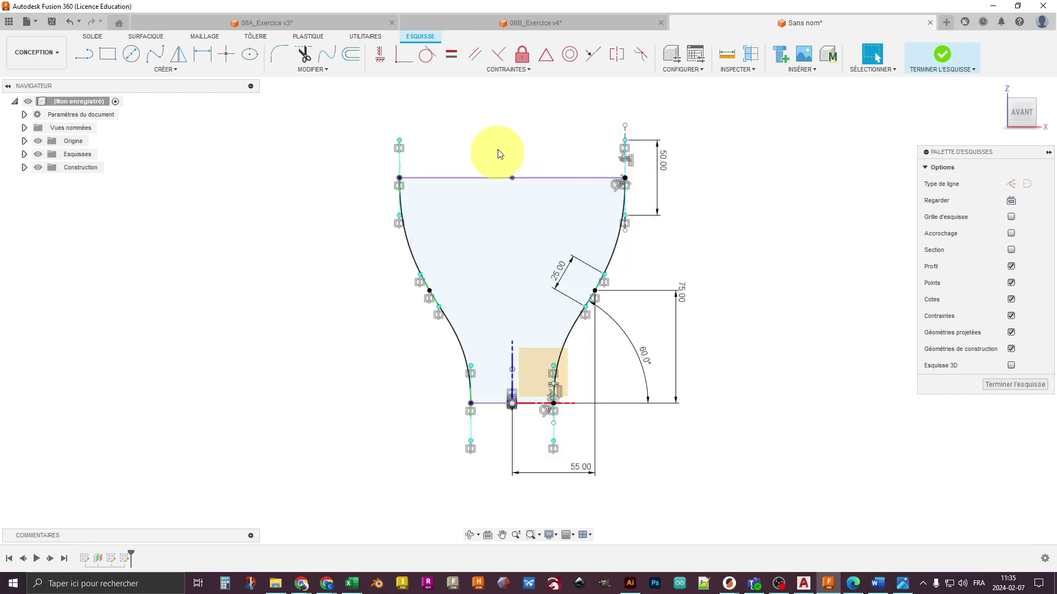
# Step: Finish the sketch containing the two mirrored splines
pyautogui.keyDown('shift'); pyautogui.moveTo(809, 262); pyautogui.dragTo(814, 283, button='middle'); pyautogui.keyUp('shift')
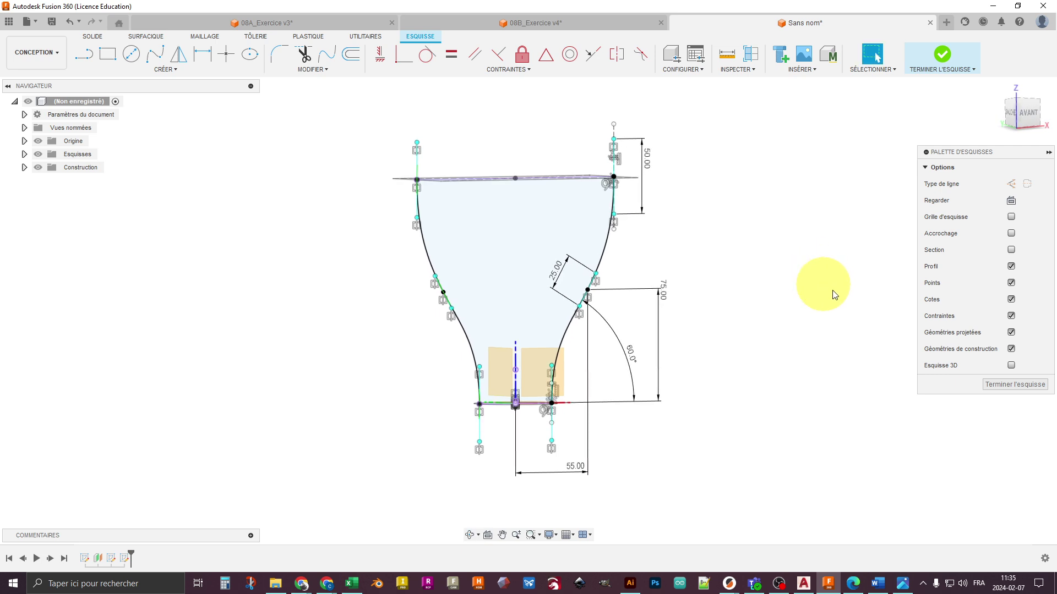
pyautogui.click(1012, 384)
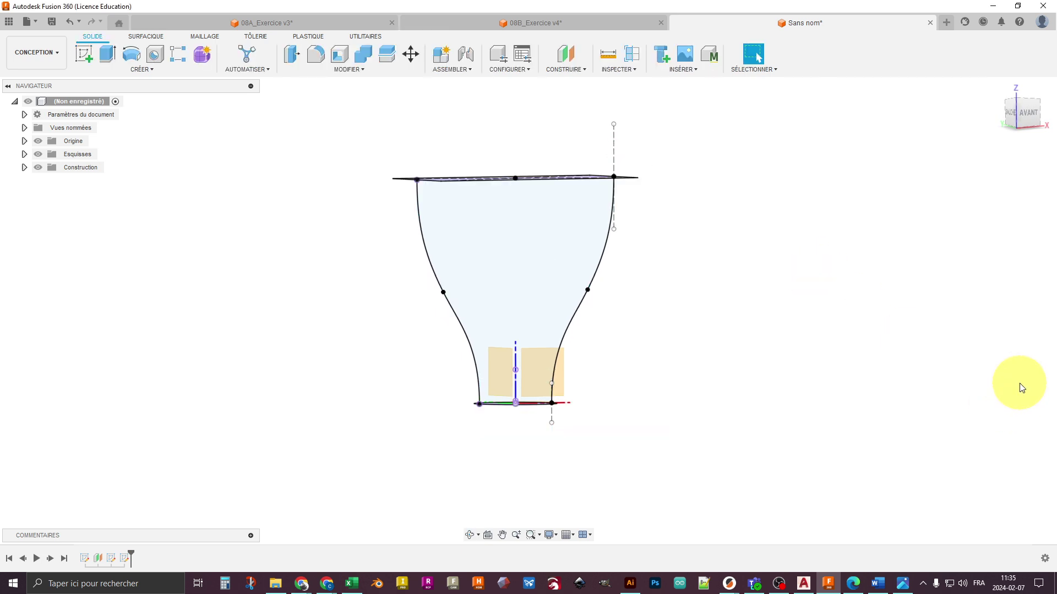
pyautogui.keyDown('shift'); pyautogui.moveTo(769, 271); pyautogui.dragTo(760, 279, button='middle'); pyautogui.keyUp('shift')
pyautogui.click(1021, 111)
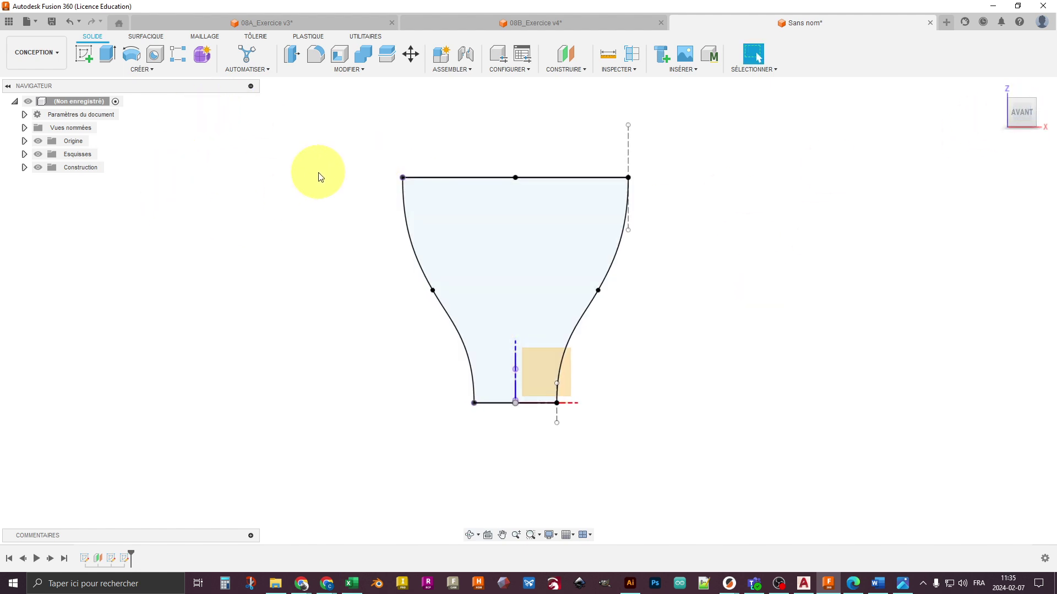
# Step: Start a solid Loft using the lower circle and the upper rectangle as its two profiles
pyautogui.click(337, 70)
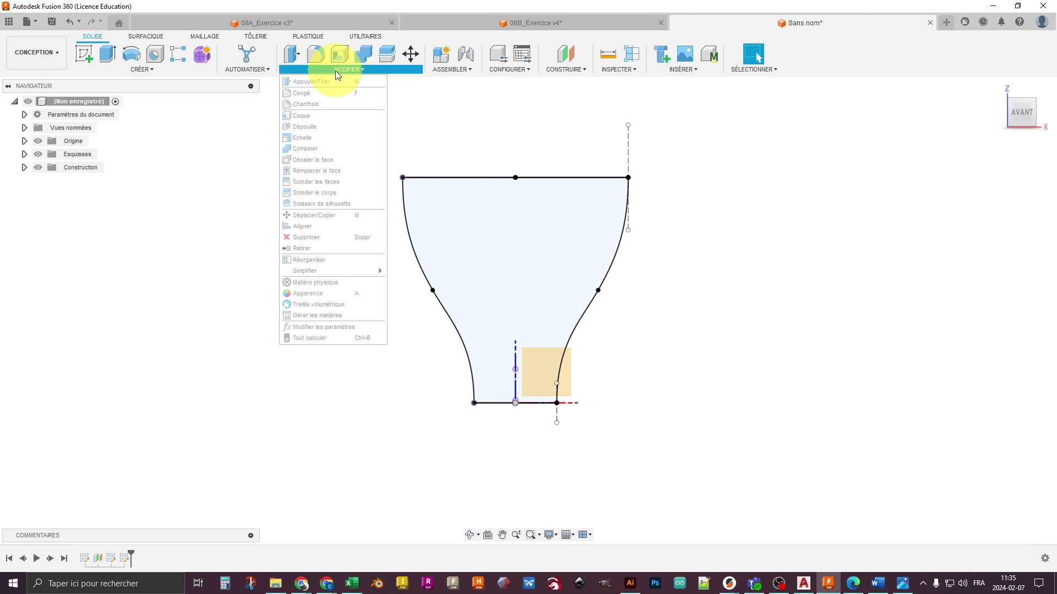
pyautogui.click(145, 68)
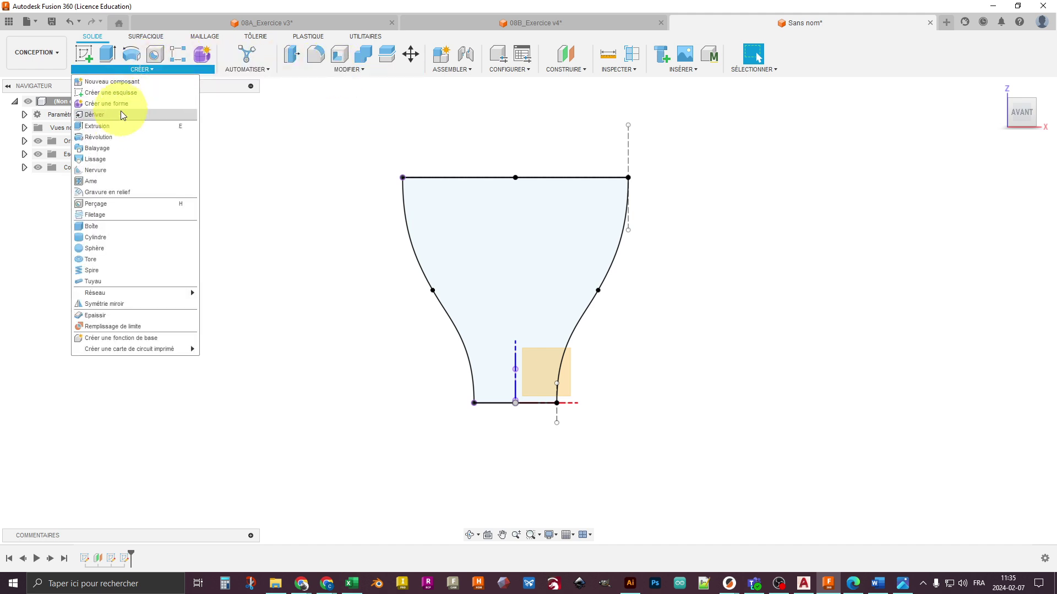
pyautogui.click(128, 159)
pyautogui.keyDown('shift'); pyautogui.moveTo(276, 275); pyautogui.dragTo(304, 329, button='middle'); pyautogui.keyUp('shift')
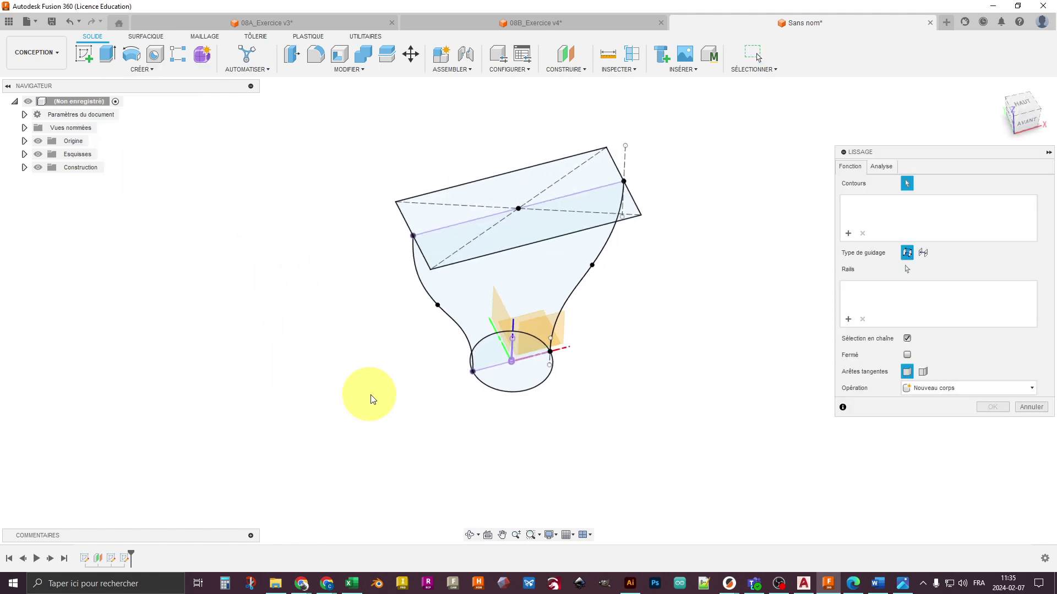
pyautogui.click(517, 385)
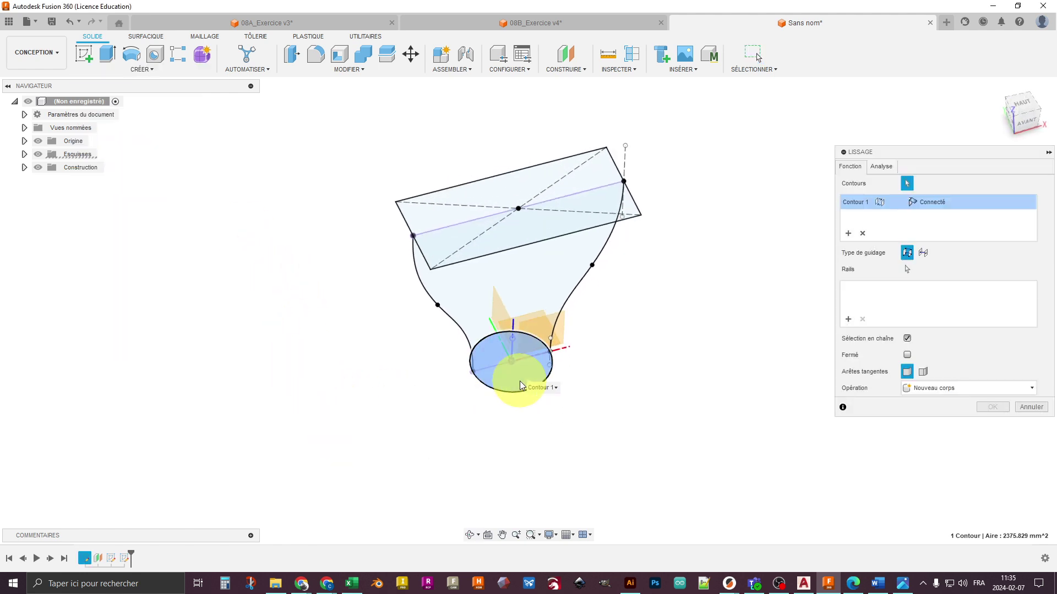
pyautogui.click(542, 237)
pyautogui.keyDown('shift'); pyautogui.moveTo(632, 354); pyautogui.dragTo(597, 319, button='middle'); pyautogui.keyUp('shift')
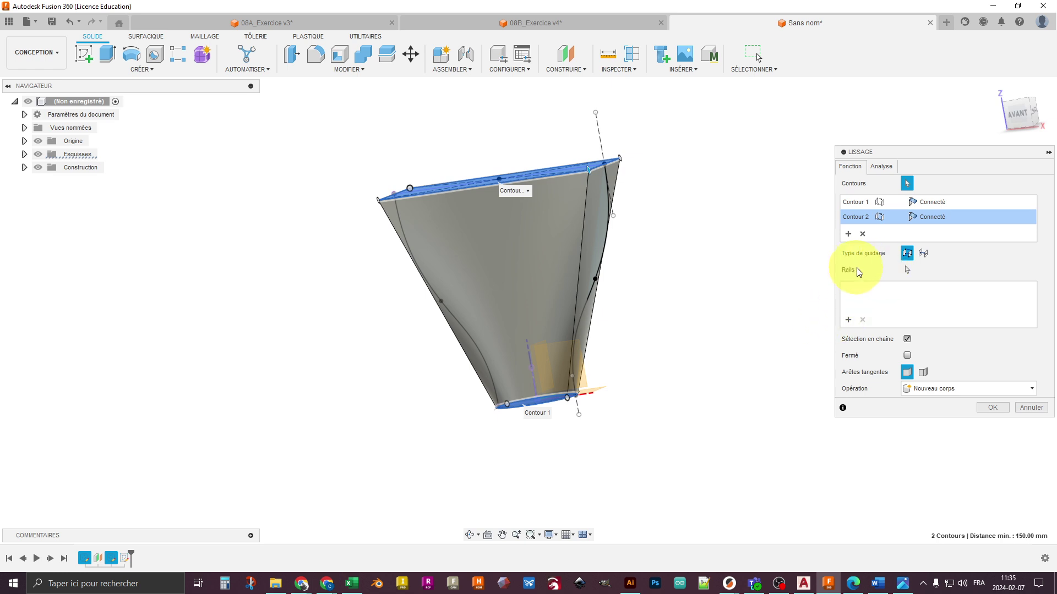
# Step: Guide the loft with the two side splines as rails, and create it as a new body
pyautogui.click(849, 322)
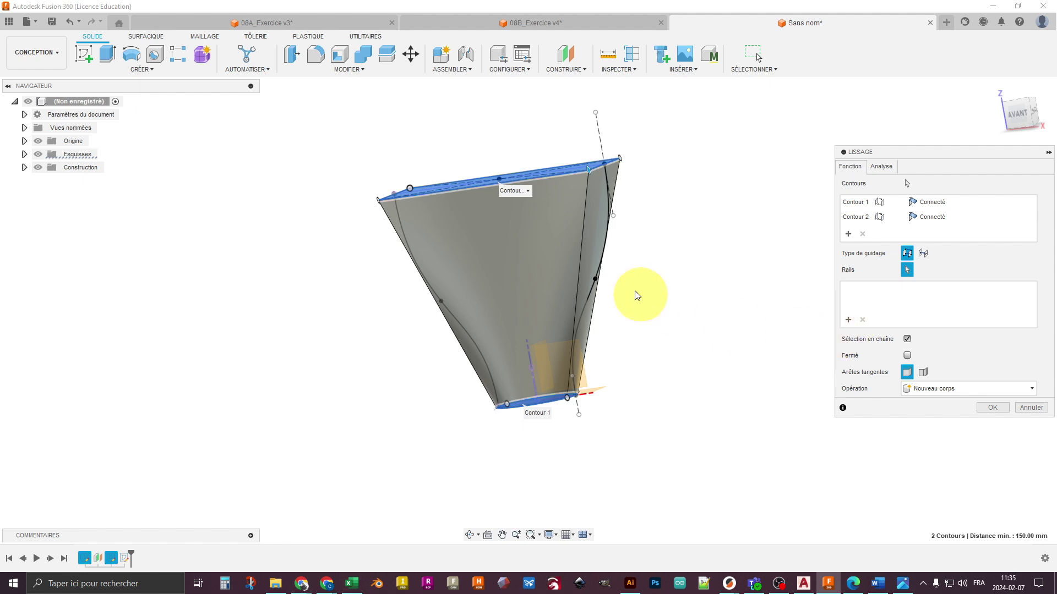
pyautogui.click(605, 259)
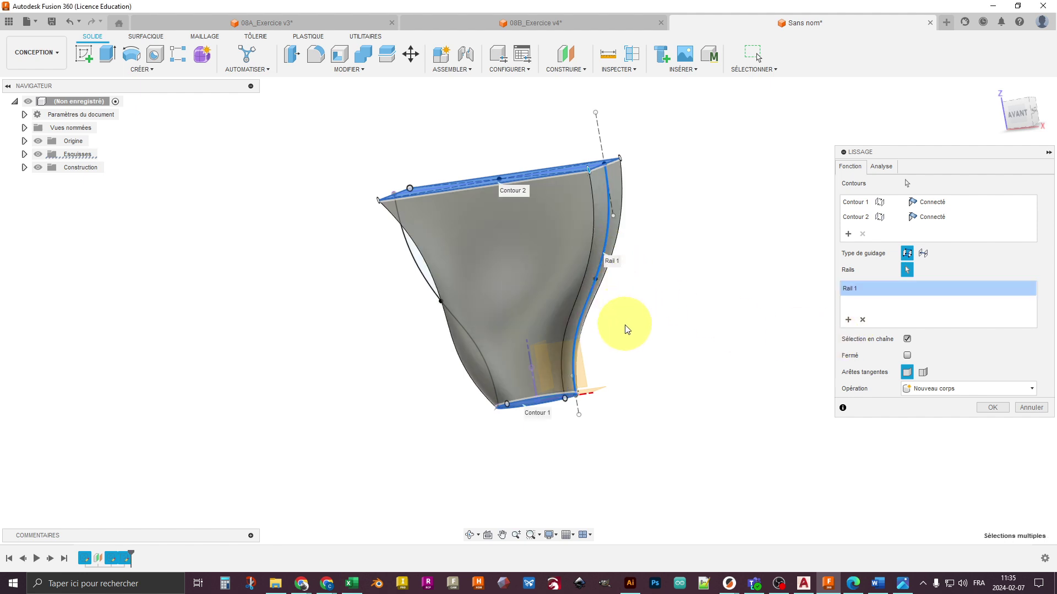
pyautogui.keyDown('shift'); pyautogui.moveTo(625, 325); pyautogui.dragTo(648, 314, button='middle'); pyautogui.keyUp('shift')
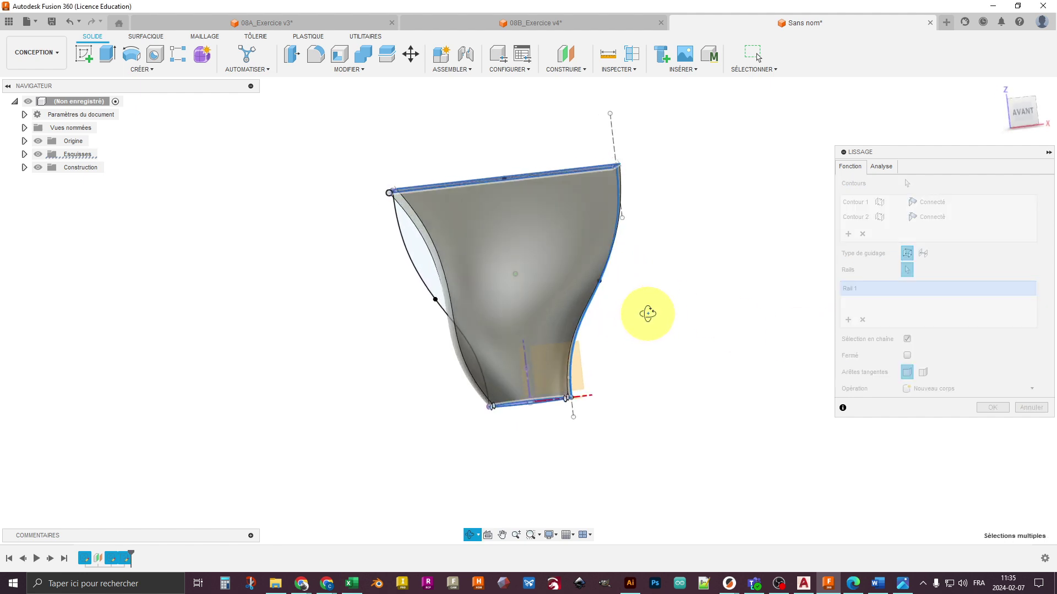
pyautogui.click(848, 319)
pyautogui.click(518, 279)
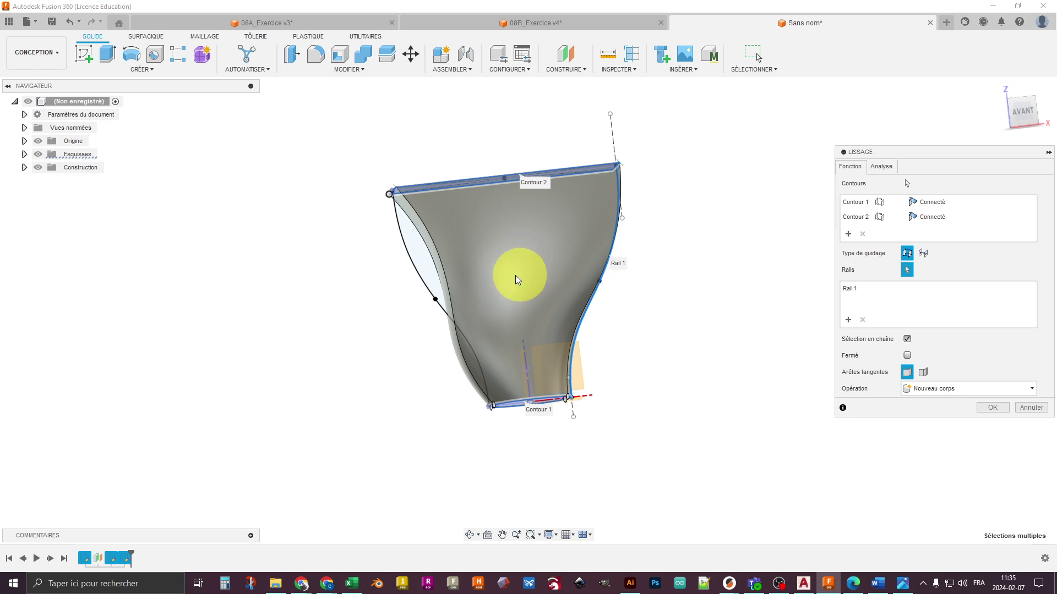
pyautogui.click(432, 295)
pyautogui.keyDown('shift'); pyautogui.moveTo(656, 338); pyautogui.dragTo(635, 372, button='middle'); pyautogui.keyUp('shift')
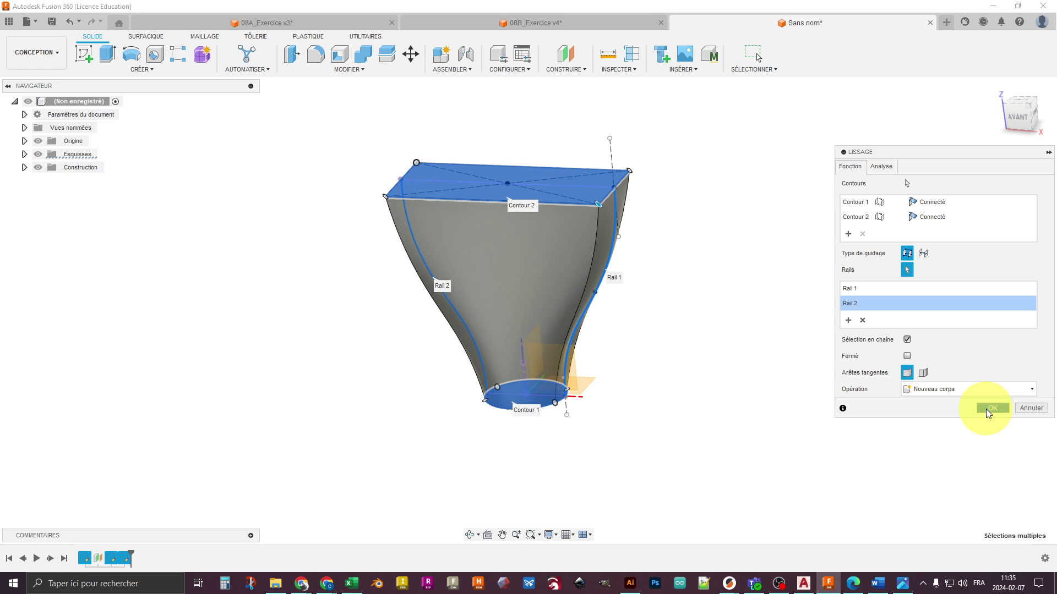
pyautogui.click(986, 408)
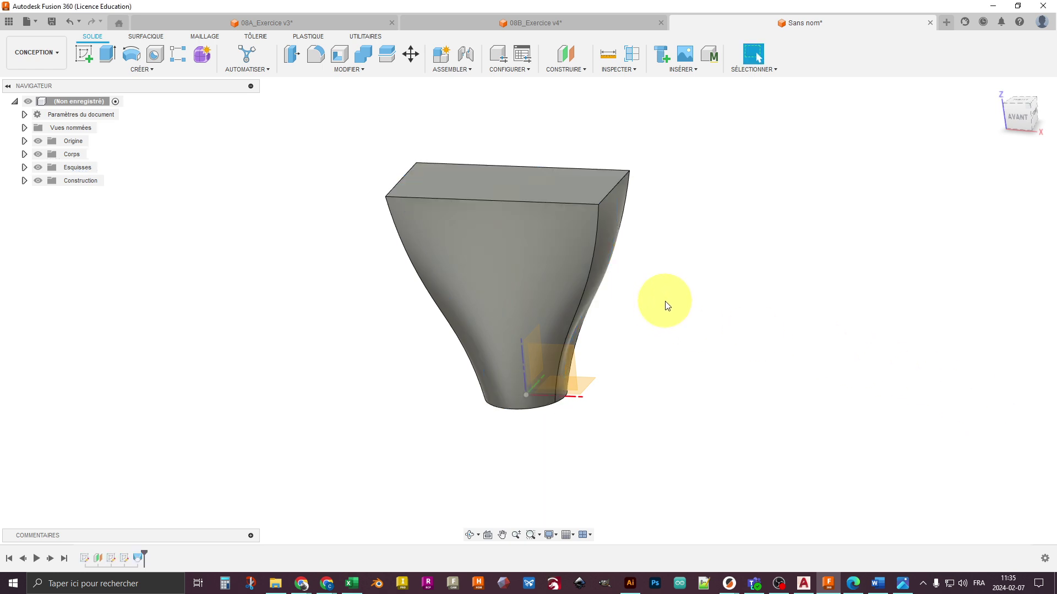
# Step: Fillet the four curved corner edges running down the lofted body with a constant 5 mm radius
pyautogui.press('s')
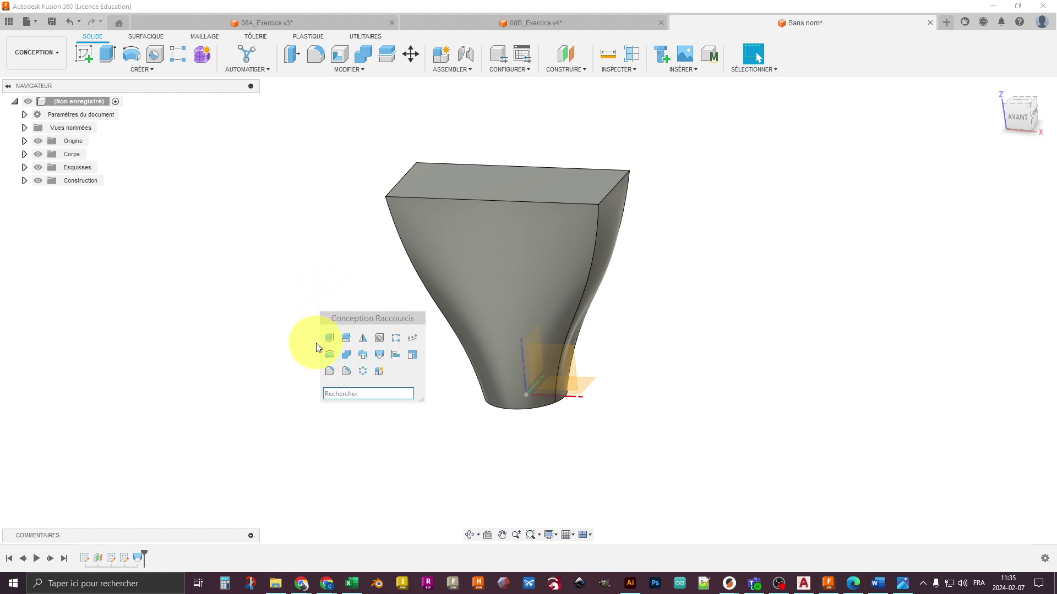
pyautogui.click(332, 371)
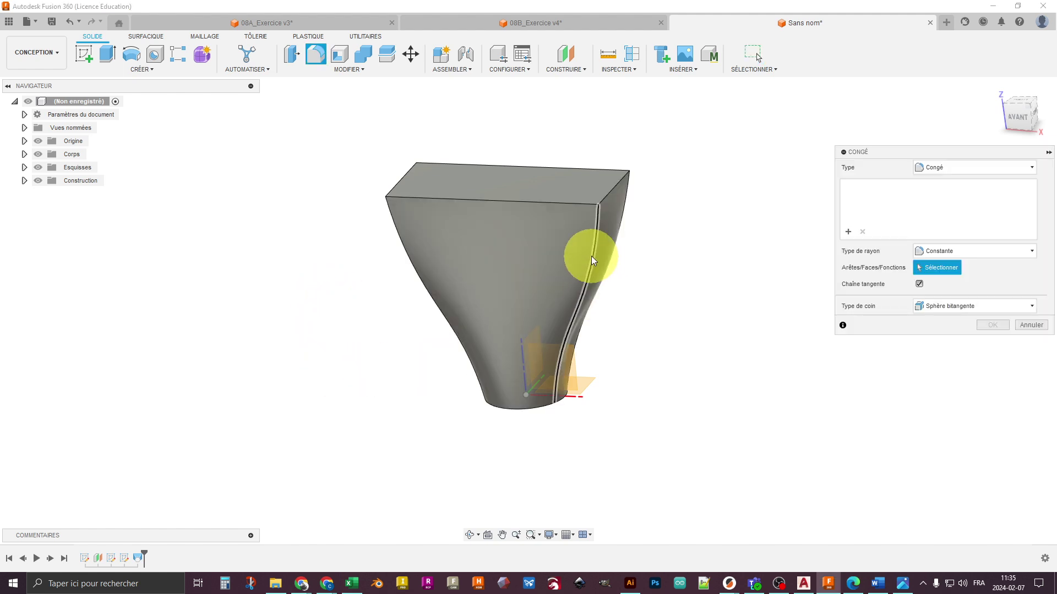
pyautogui.click(601, 207)
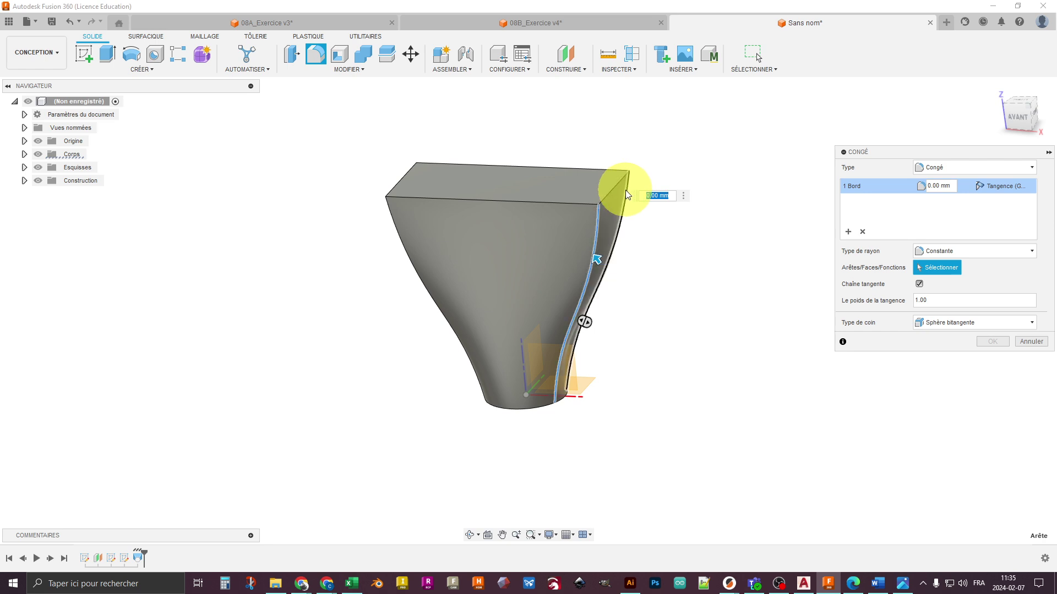
pyautogui.click(418, 172)
pyautogui.click(419, 169)
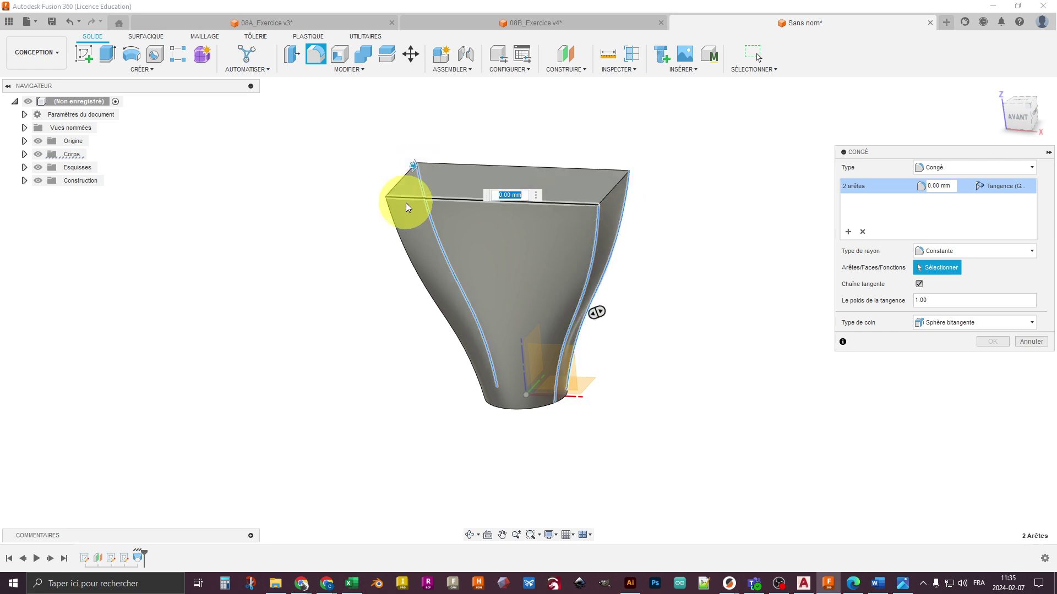
pyautogui.click(390, 210)
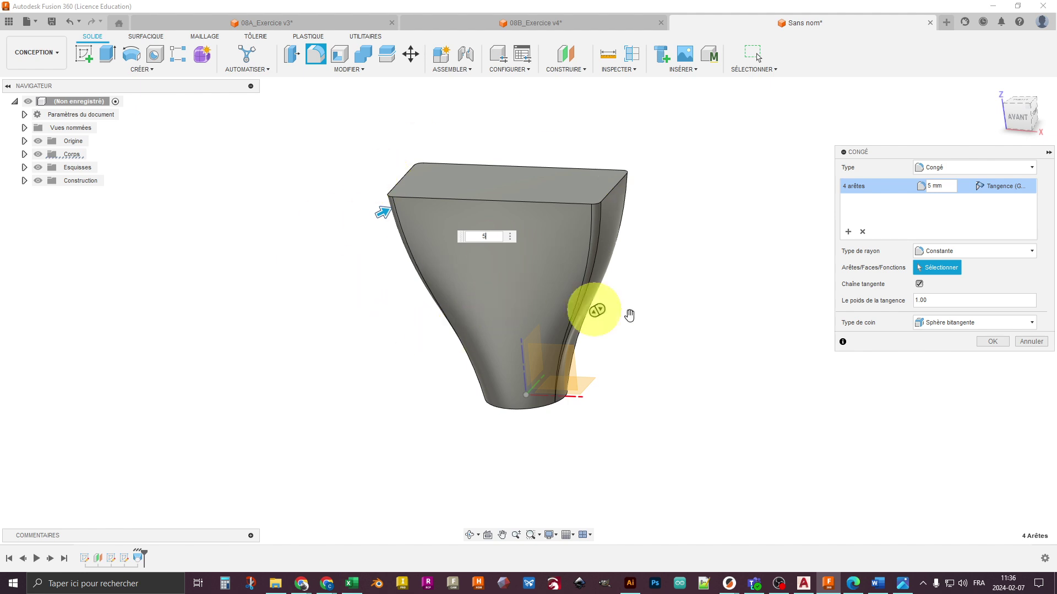
pyautogui.click(993, 342)
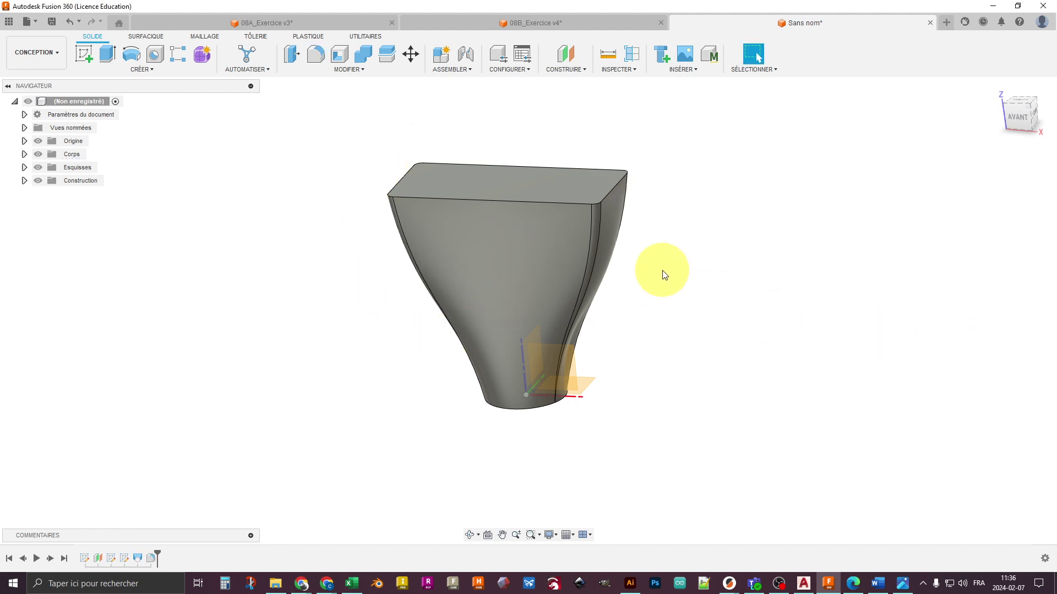
pyautogui.keyDown('shift'); pyautogui.moveTo(681, 233); pyautogui.dragTo(674, 248, button='middle'); pyautogui.keyUp('shift')
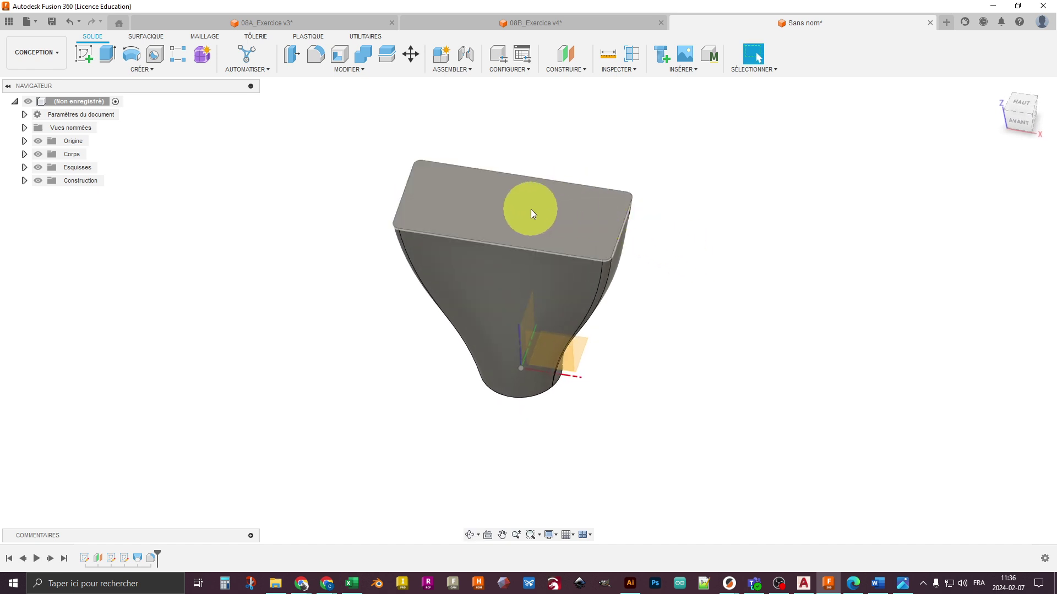
pyautogui.click(344, 52)
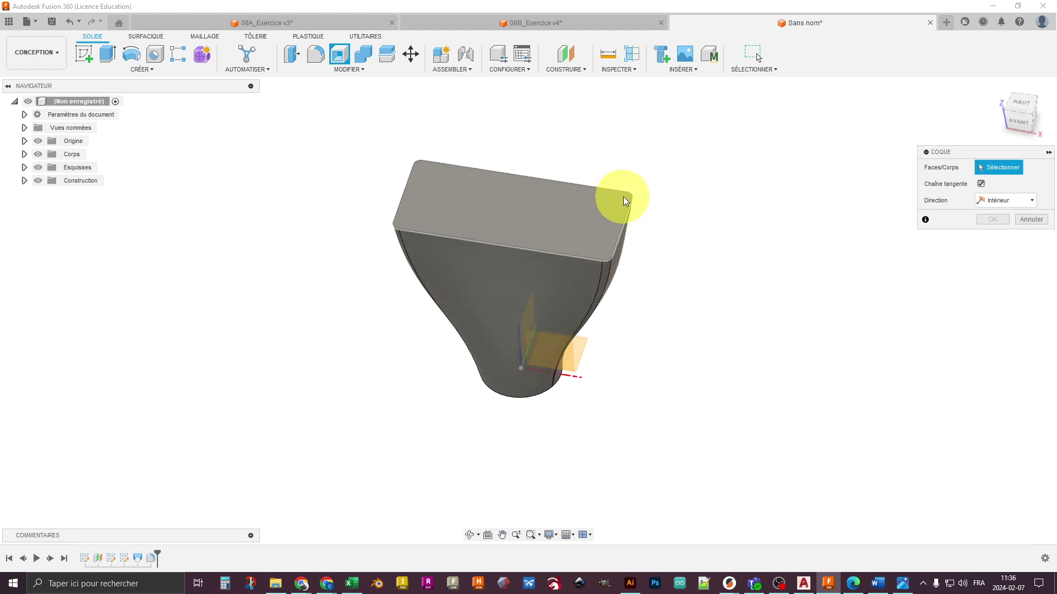
pyautogui.click(543, 224)
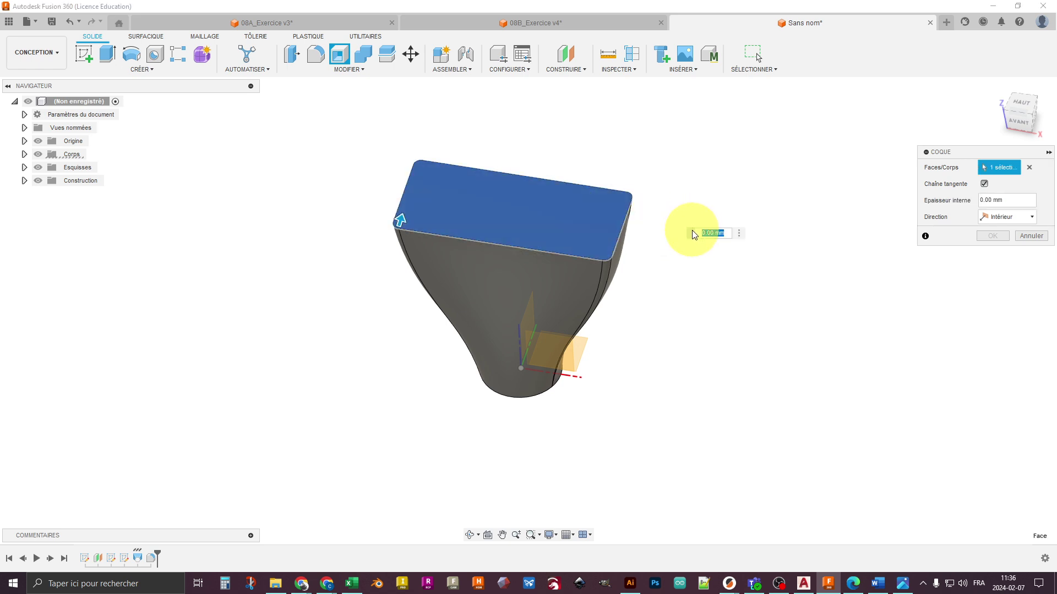
pyautogui.press('Escape')
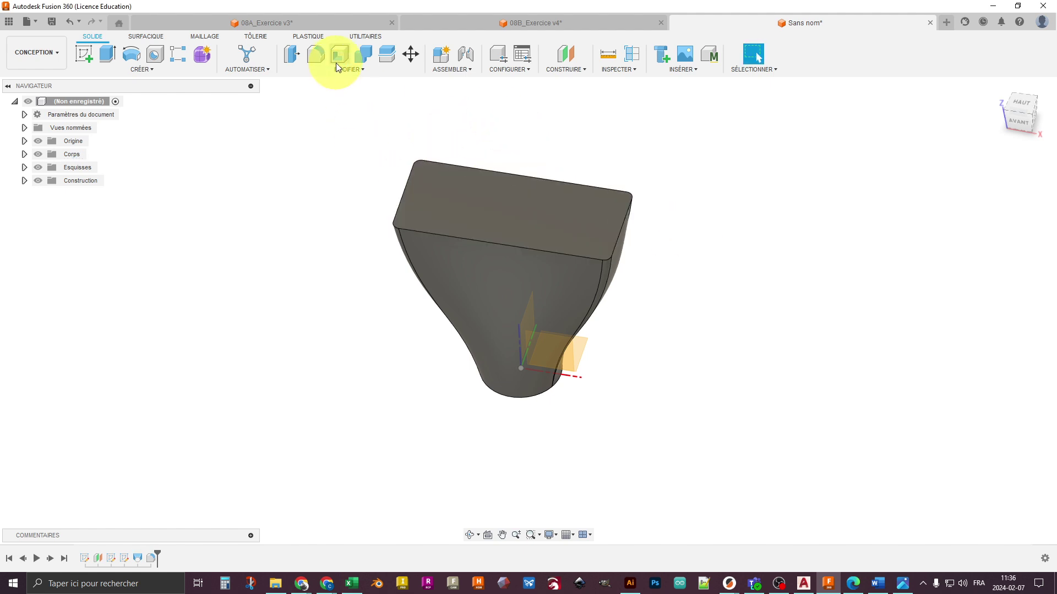
pyautogui.click(346, 70)
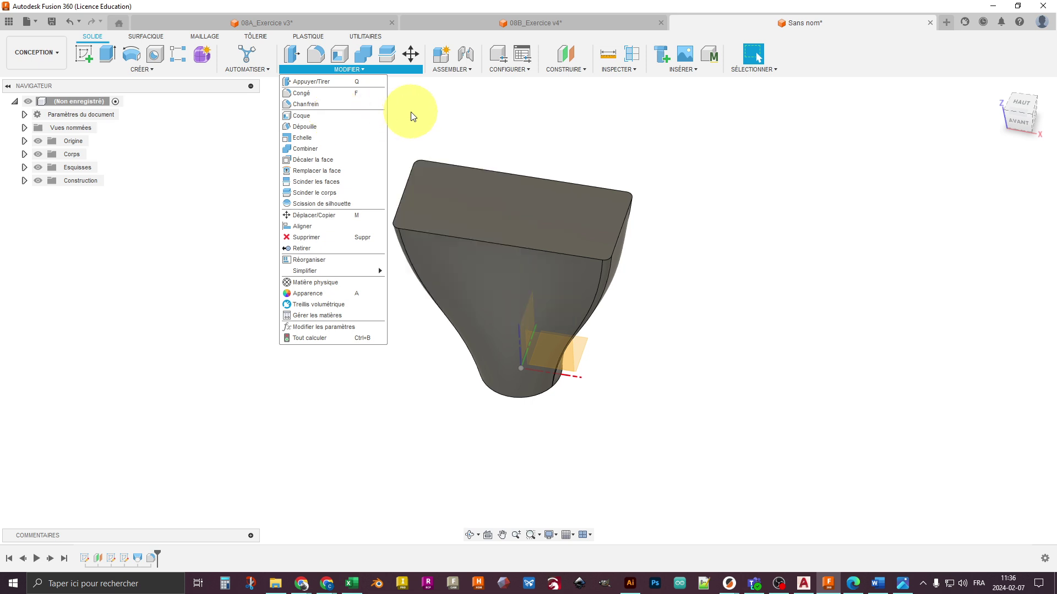
# Step: Search the design shortcuts for the Coque (Shell) command and add it to the shortcuts box
pyautogui.press('s')
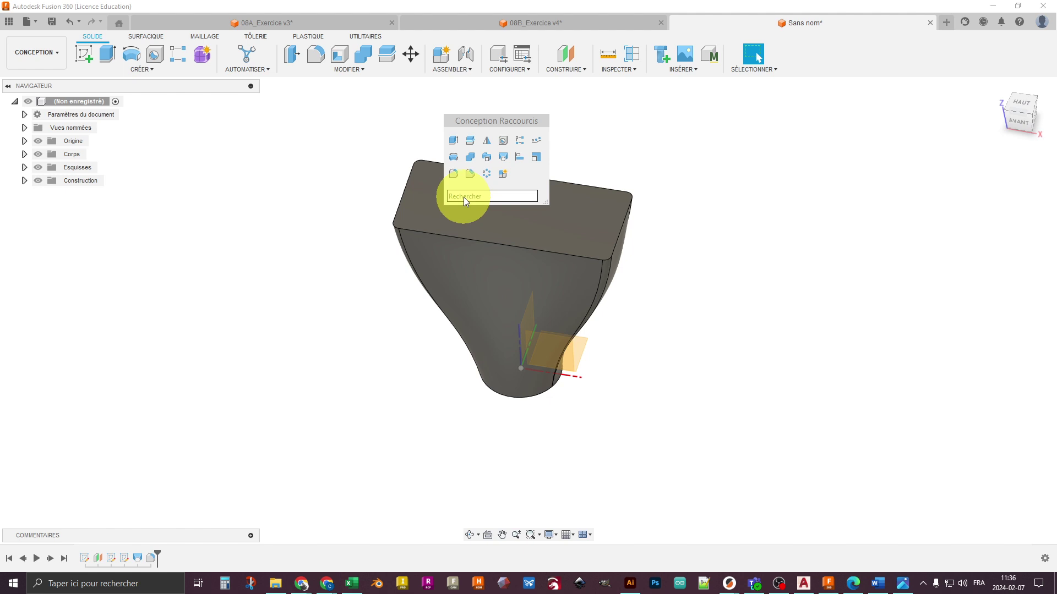
pyautogui.write('coqu')
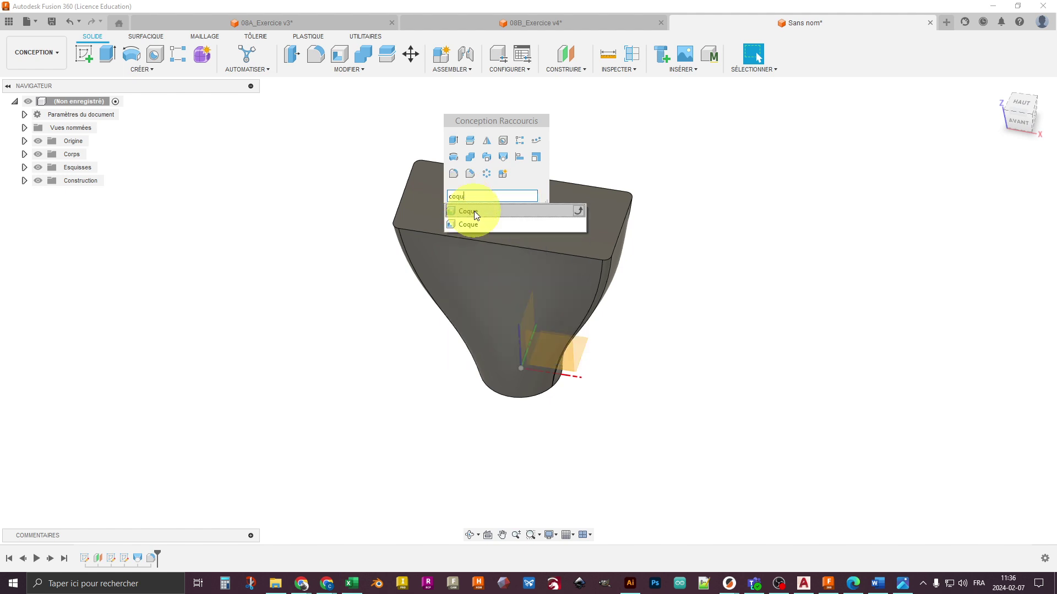
pyautogui.click(578, 223)
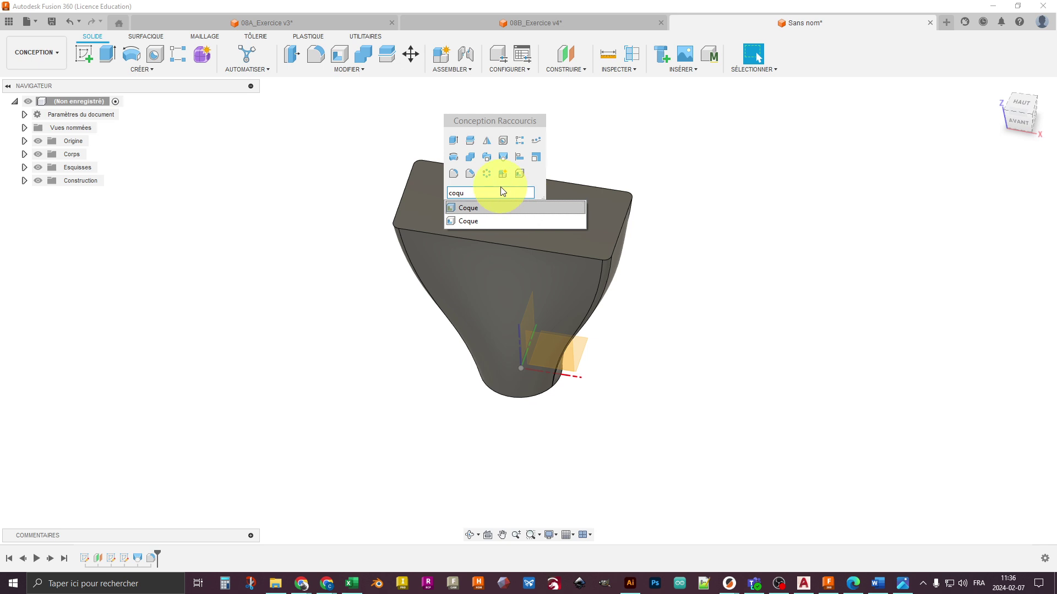
# Step: Shell the lofted body with a 3 mm inside thickness, removing the upper rectangular face and the lower circular face
pyautogui.click(519, 174)
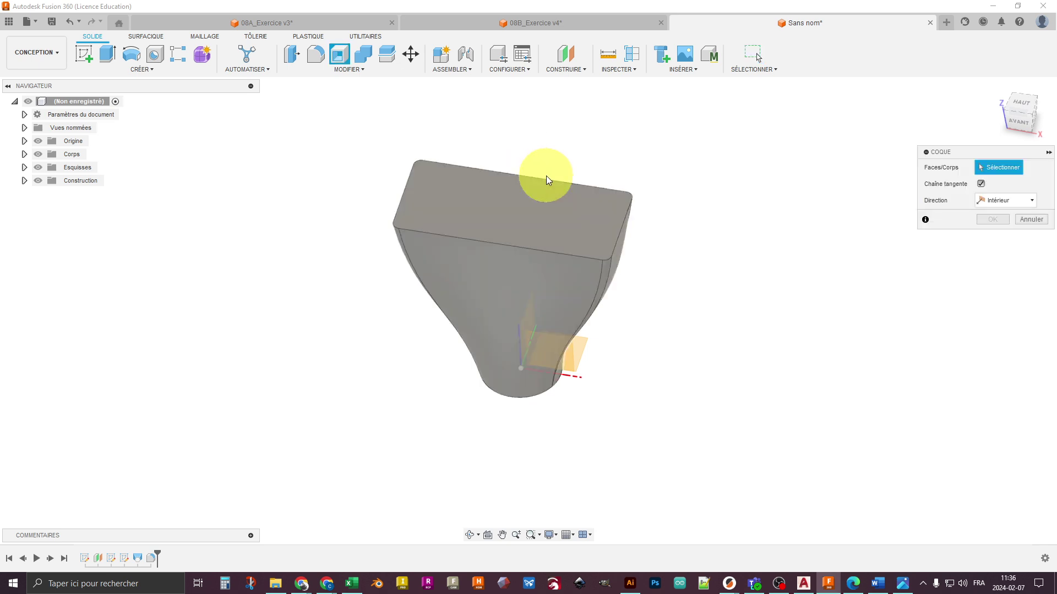
pyautogui.click(550, 208)
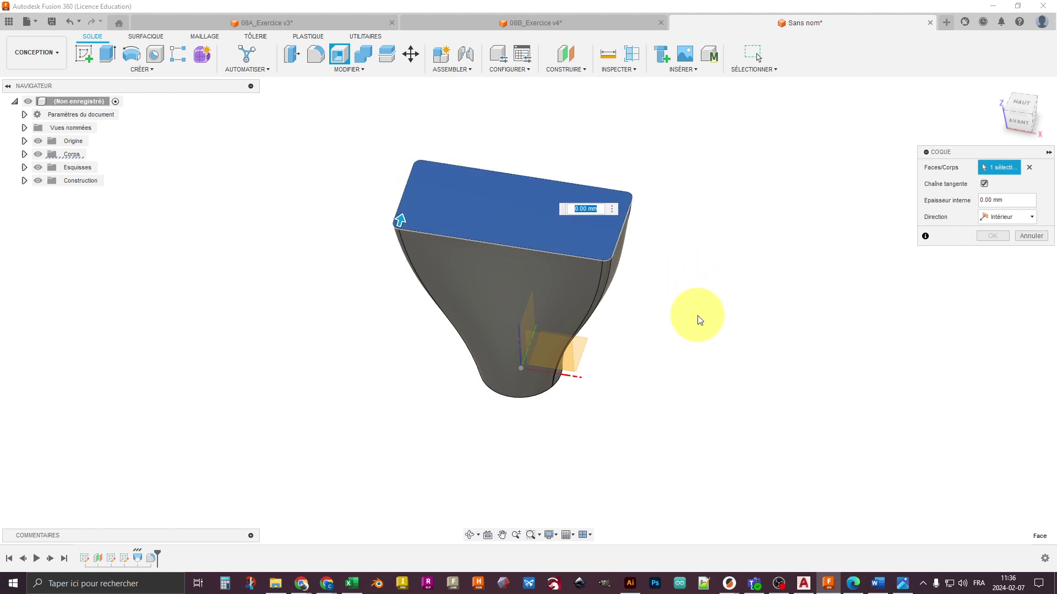
pyautogui.keyDown('shift'); pyautogui.moveTo(699, 320); pyautogui.dragTo(512, 353, button='middle'); pyautogui.keyUp('shift')
pyautogui.click(510, 352)
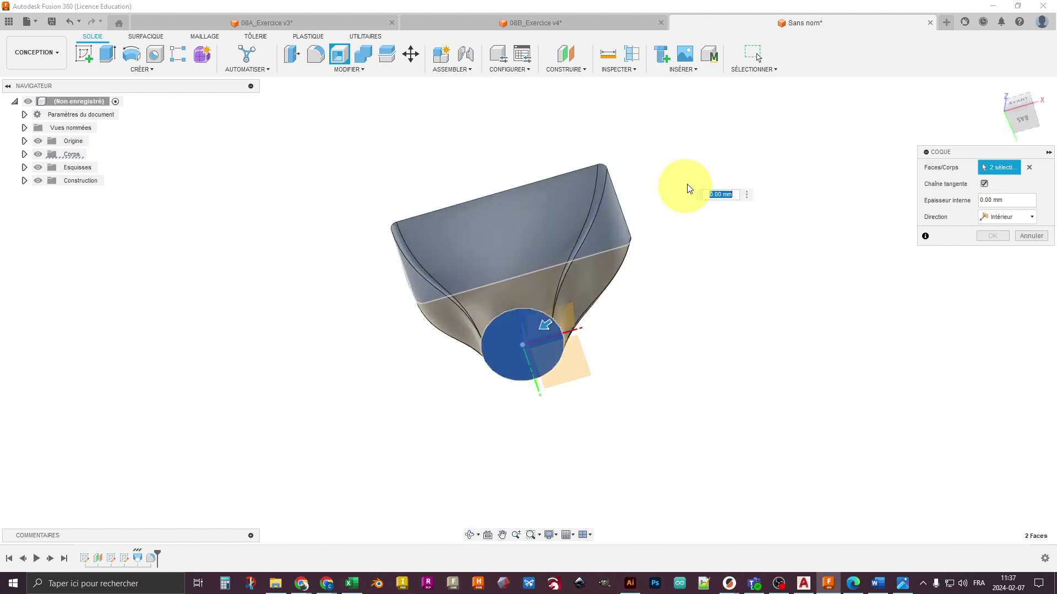
pyautogui.keyDown('shift'); pyautogui.moveTo(686, 189); pyautogui.dragTo(719, 287, button='middle'); pyautogui.keyUp('shift')
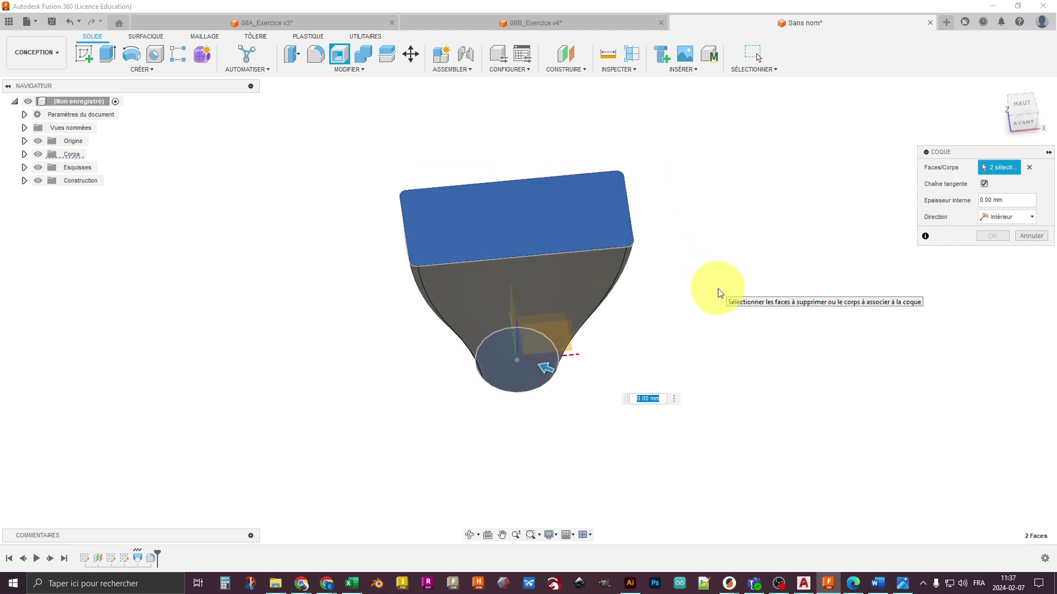
pyautogui.write('3')
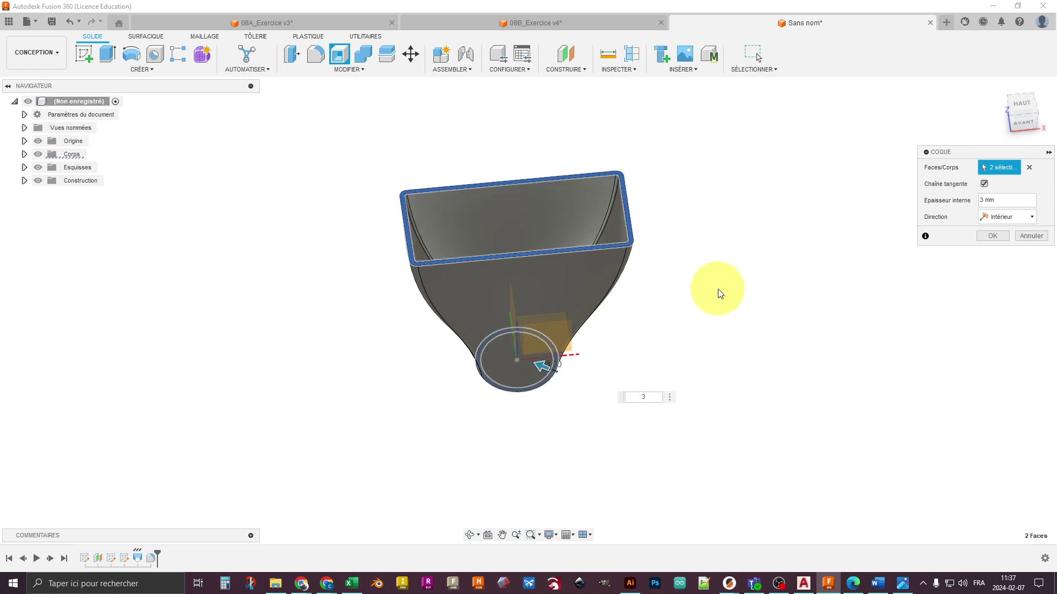
pyautogui.keyDown('shift'); pyautogui.moveTo(689, 217); pyautogui.dragTo(693, 248, button='middle'); pyautogui.keyUp('shift')
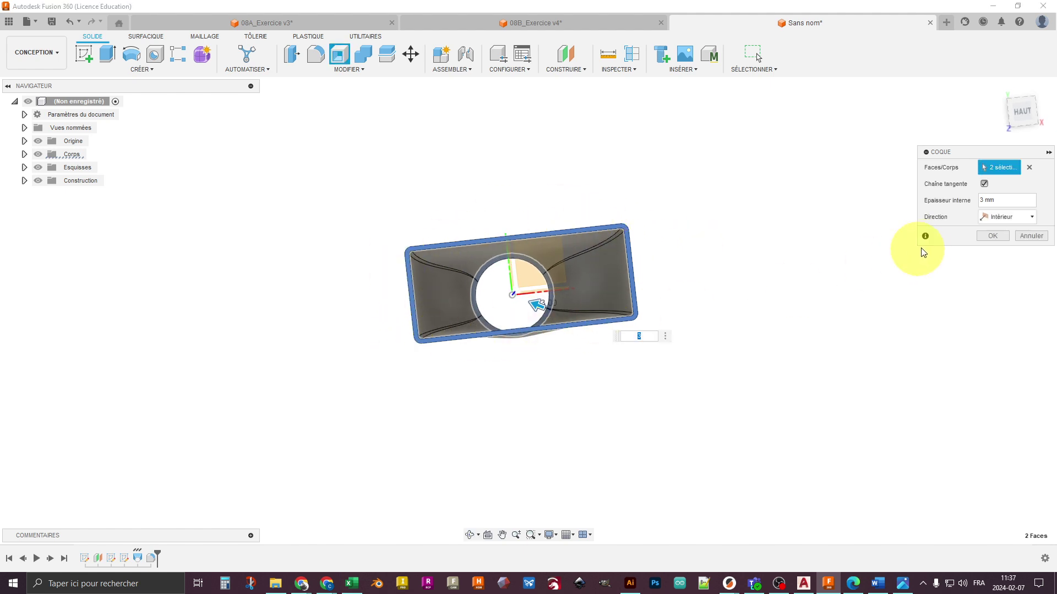
pyautogui.click(990, 236)
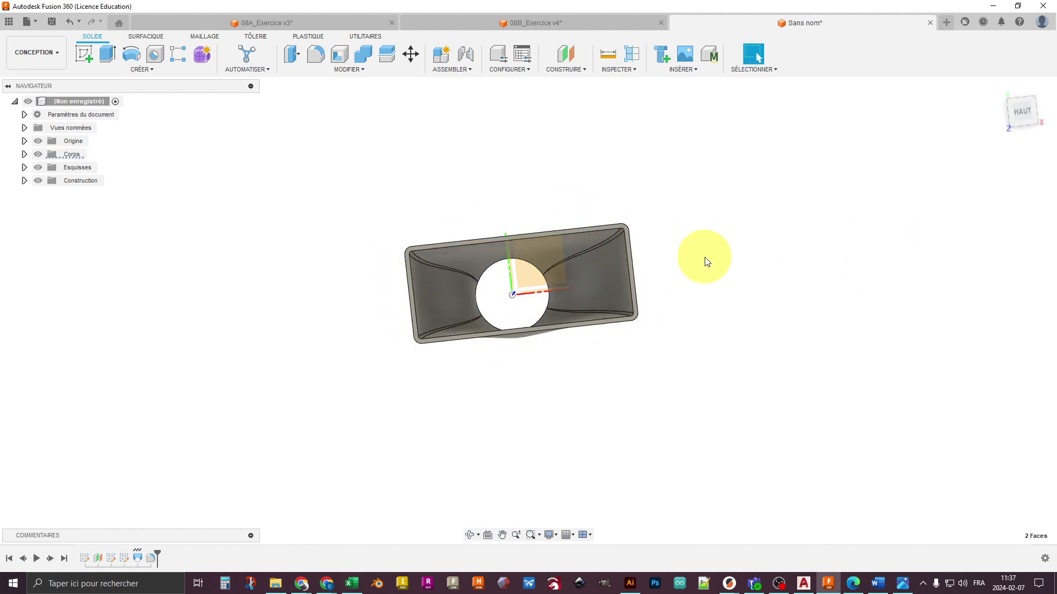
# Step: Move the shell ahead of the fillet in the timeline and examine the body's inner corners
pyautogui.keyDown('shift'); pyautogui.moveTo(707, 262); pyautogui.dragTo(682, 330, button='middle'); pyautogui.keyUp('shift')
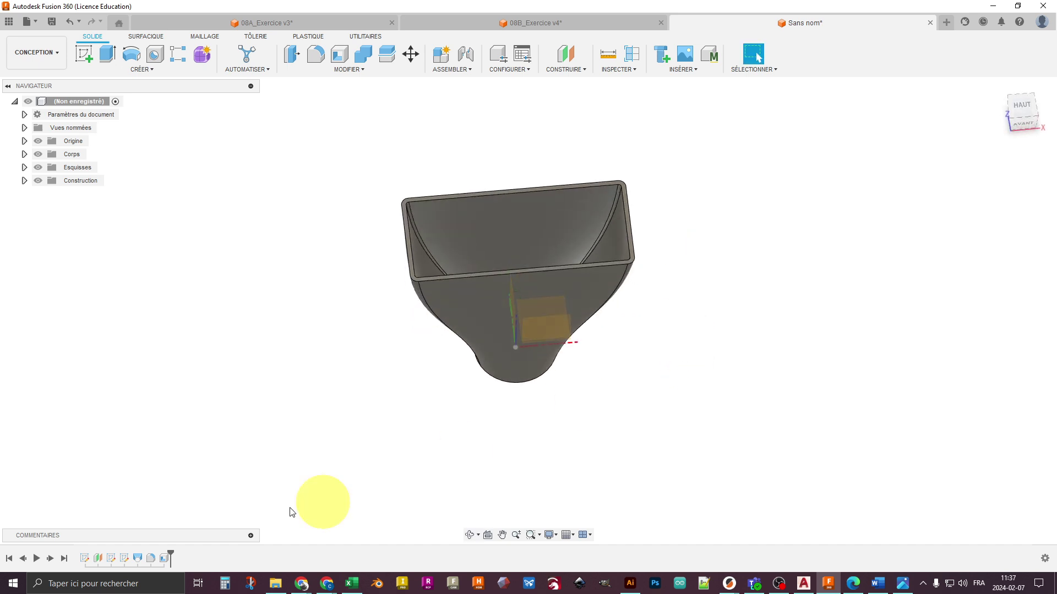
pyautogui.click(151, 558)
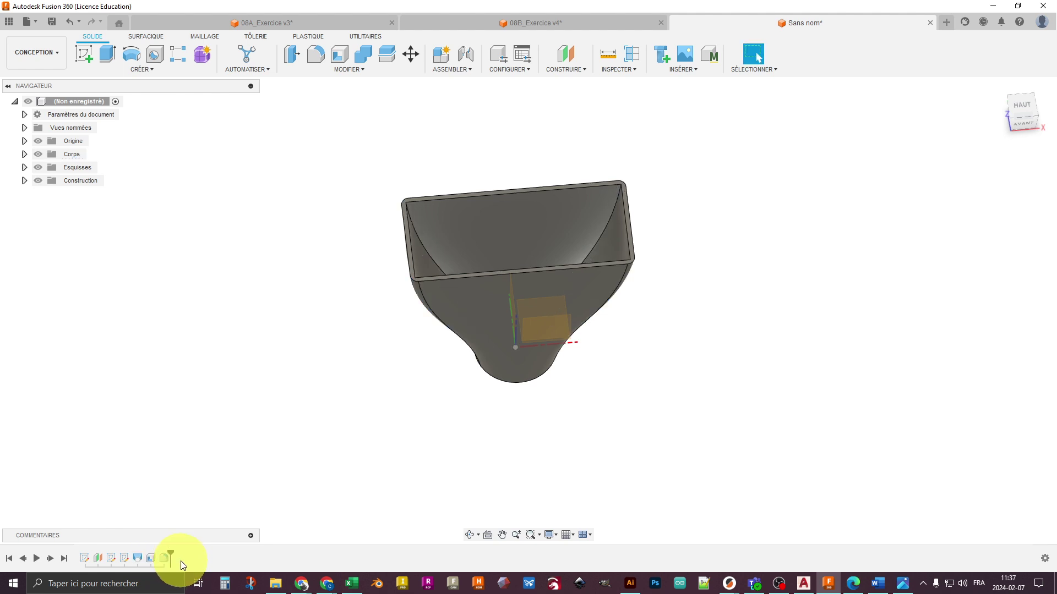
pyautogui.scroll(5, 377, 212)
pyautogui.scroll(4, 462, 181)
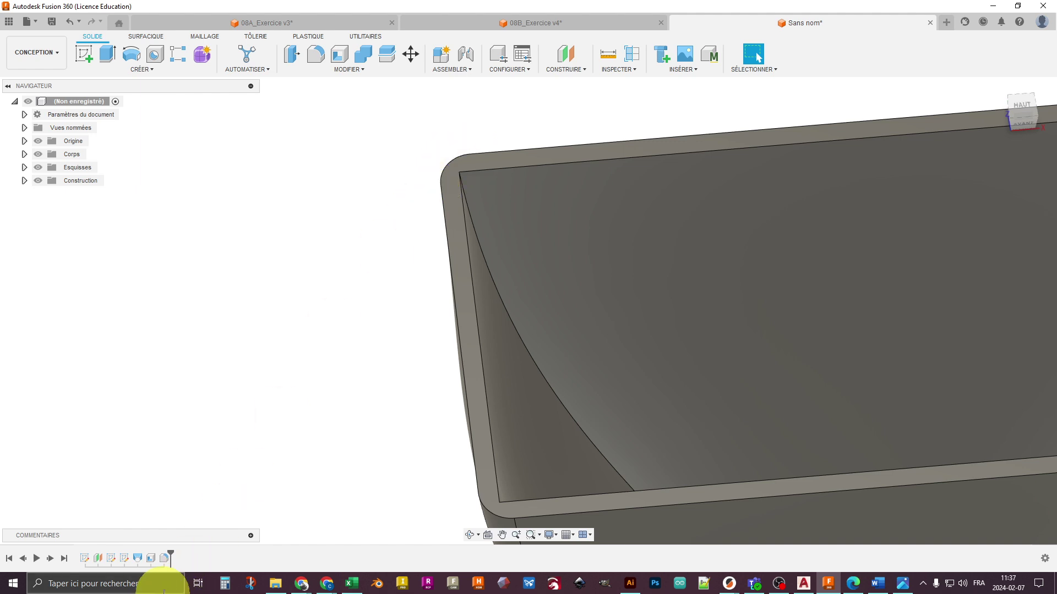
# Step: Move the fillet back ahead of the shell in the timeline and inspect the hollow body
pyautogui.click(164, 558)
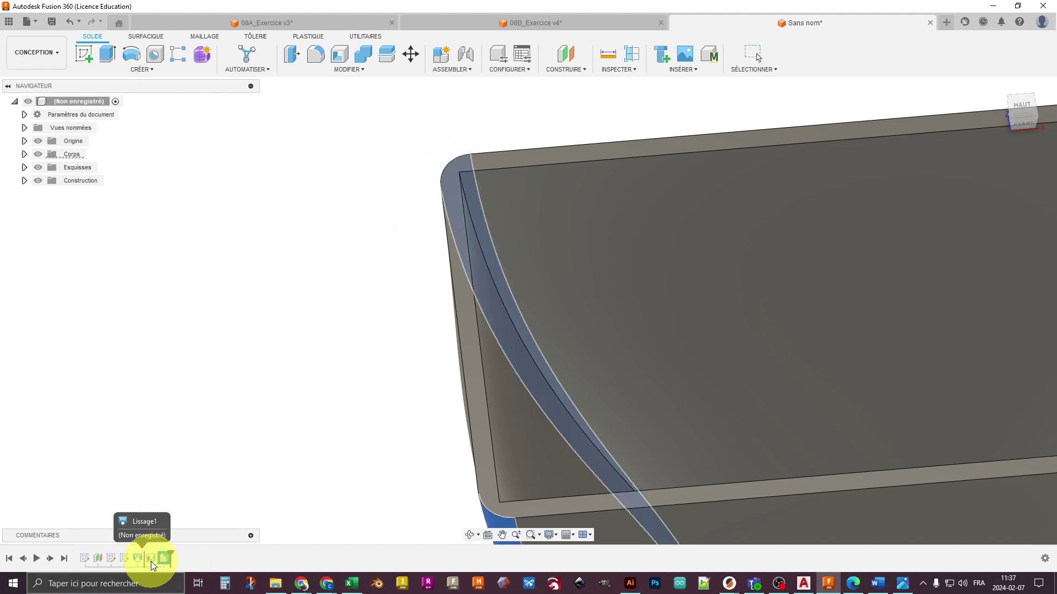
pyautogui.click(290, 432)
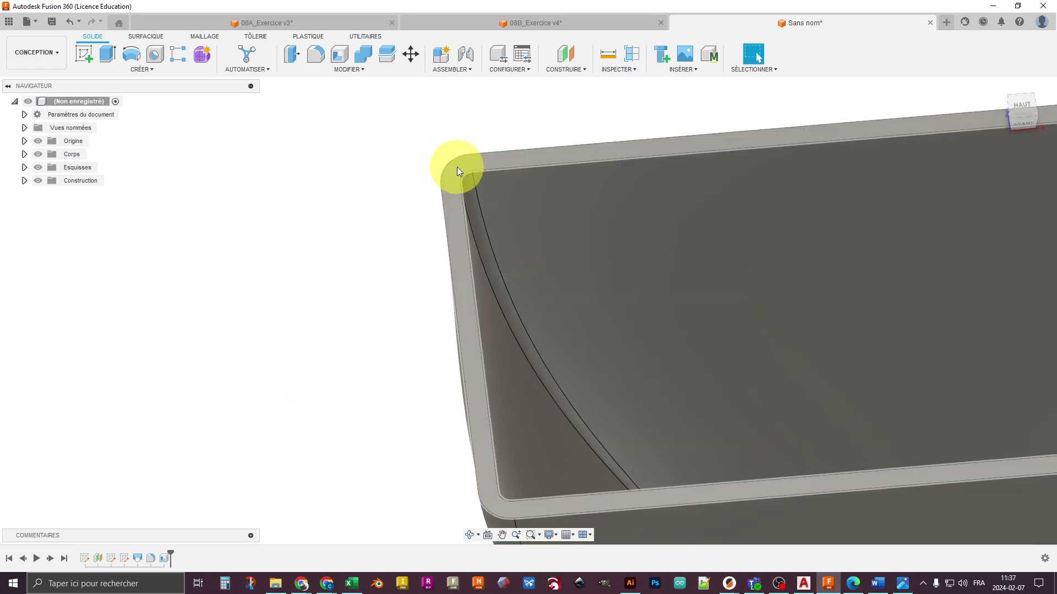
pyautogui.scroll(-10, 248, 330)
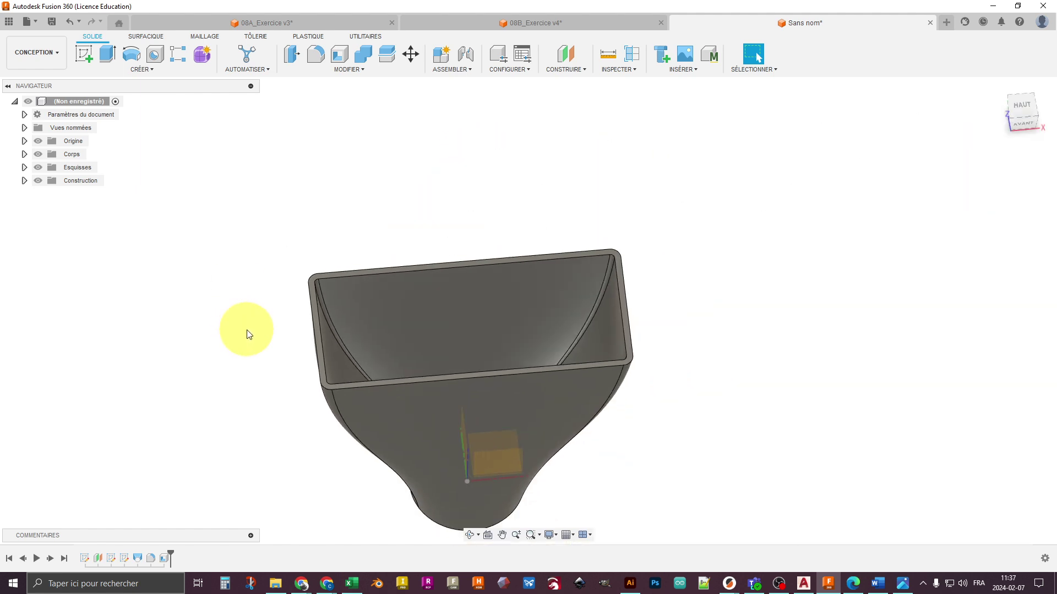
pyautogui.keyDown('shift'); pyautogui.moveTo(773, 426); pyautogui.dragTo(710, 329, button='middle'); pyautogui.keyUp('shift')
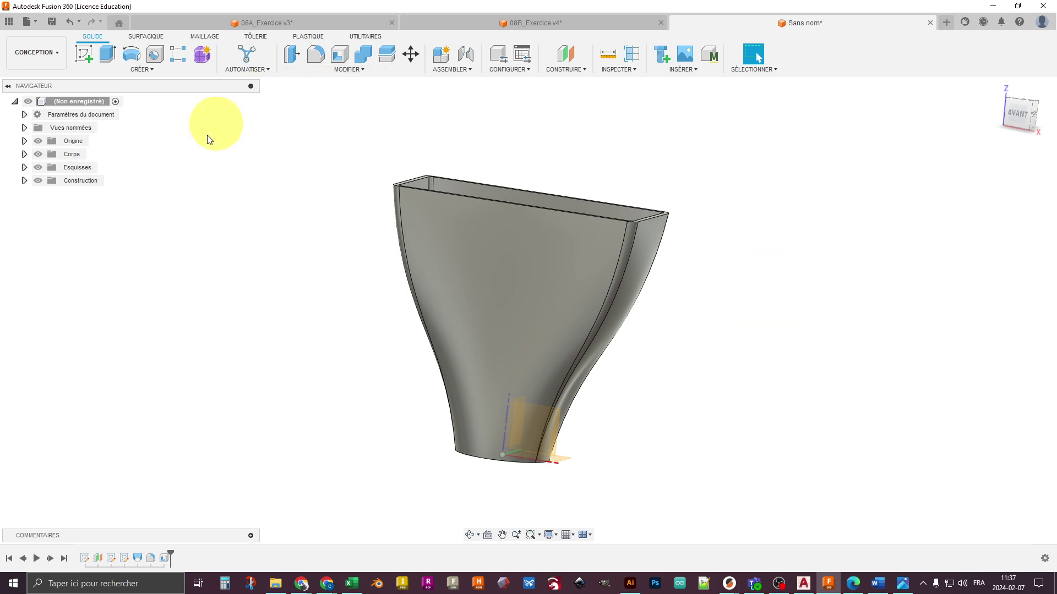
pyautogui.moveTo(307, 445)
pyautogui.keyDown('shift'); pyautogui.mouseDown(button='middle')
pyautogui.moveTo(272, 392)
pyautogui.moveTo(307, 427)
pyautogui.moveTo(318, 460)
pyautogui.mouseUp(button='middle'); pyautogui.keyUp('shift')
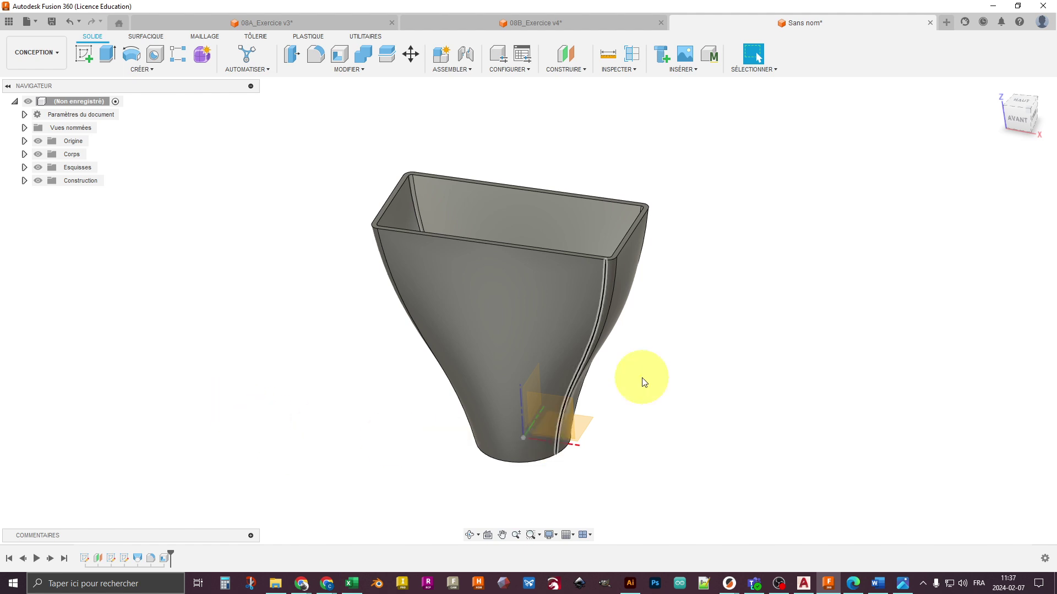